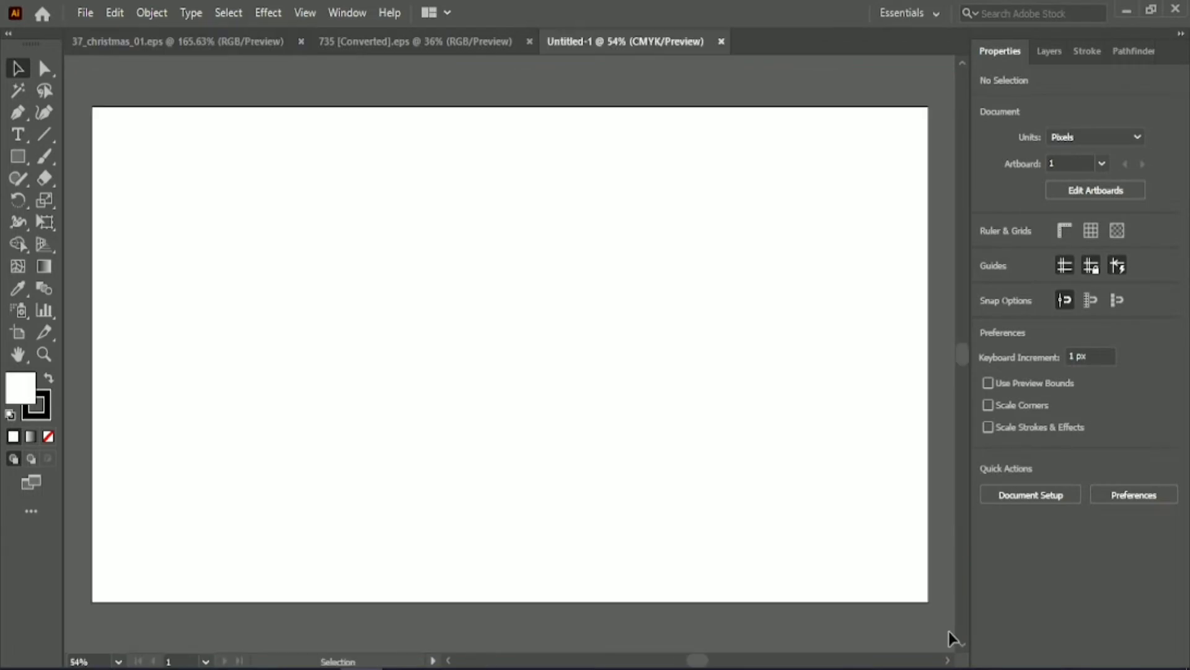
# Release the clipping mask on the tree artwork in 735 [Converted].eps and ungroup the silhouettes
pyautogui.click(447, 44)
pyautogui.moveTo(567, 329); pyautogui.dragTo(466, 187)
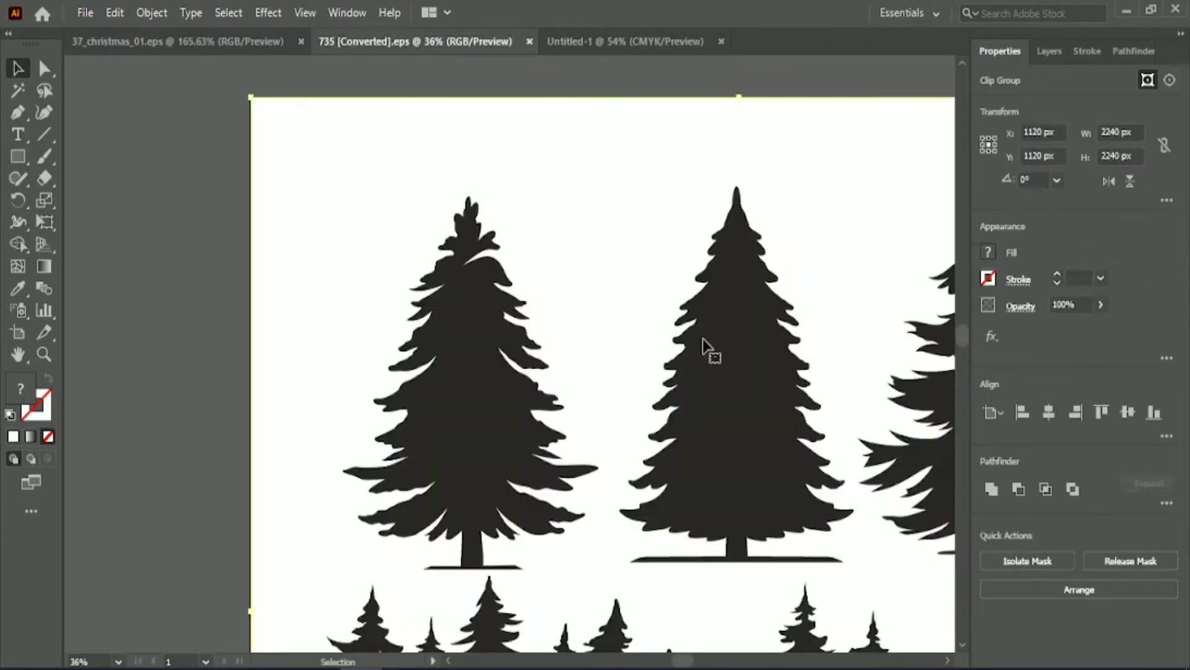
pyautogui.scroll(-3, 709, 345)
pyautogui.scroll(-3, 682, 558)
pyautogui.moveTo(668, 660); pyautogui.dragTo(688, 661)
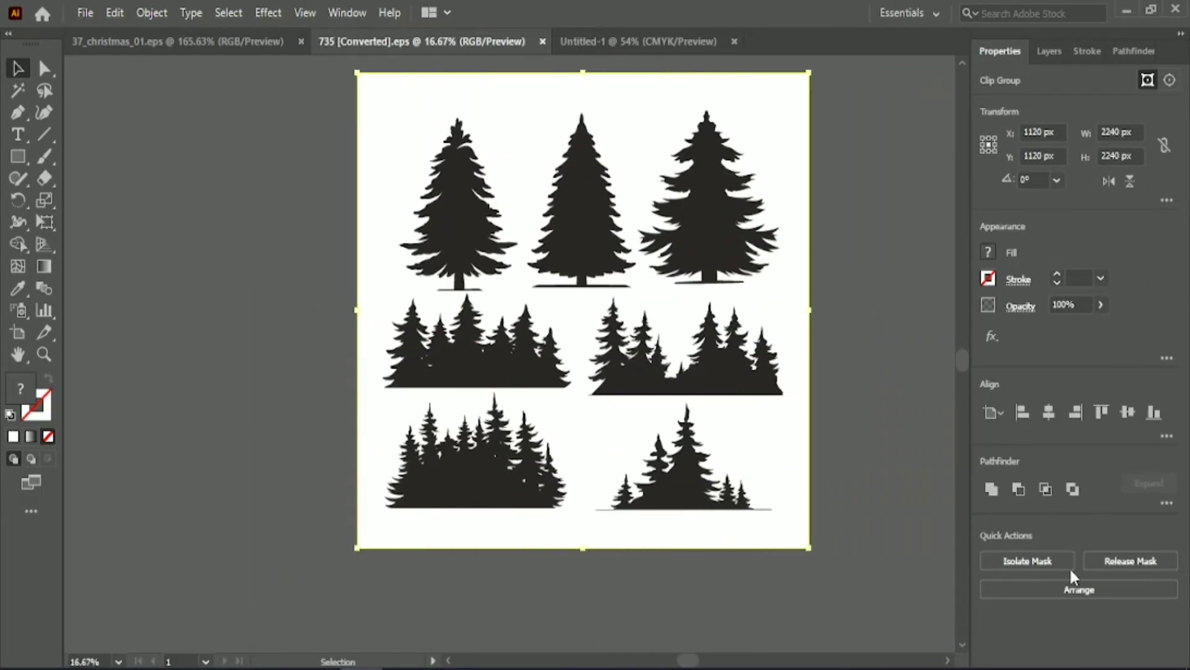
pyautogui.click(1126, 561)
pyautogui.click(838, 374)
pyautogui.click(751, 373)
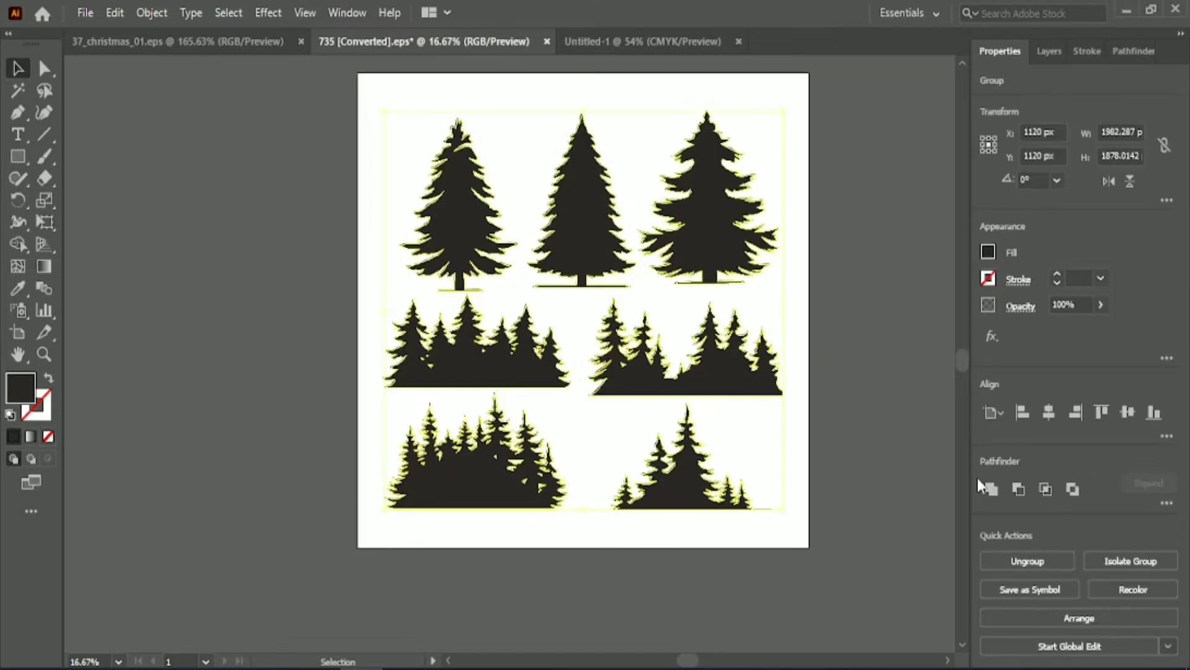
pyautogui.click(1034, 562)
pyautogui.click(874, 365)
# Separate the two forest silhouettes in the artwork's left column and copy them into Untitled-1
pyautogui.moveTo(471, 362); pyautogui.dragTo(256, 345)
pyautogui.moveTo(478, 469); pyautogui.dragTo(255, 459)
pyautogui.moveTo(194, 180); pyautogui.dragTo(282, 497)
pyautogui.moveTo(270, 468); pyautogui.dragTo(569, 304)
pyautogui.moveTo(635, 348); pyautogui.dragTo(615, 426)
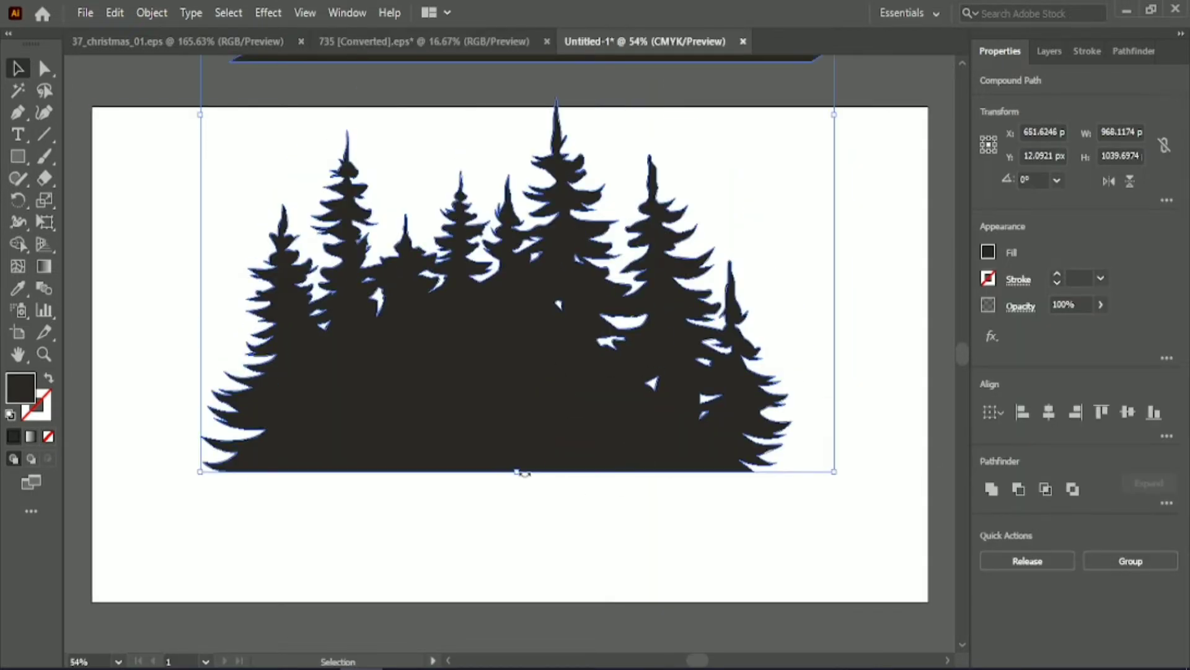
# Scale the two forest silhouettes together down to about 381 by 409 px and move them to the artboard's left edge
pyautogui.moveTo(521, 473); pyautogui.dragTo(547, 230)
pyautogui.moveTo(543, 155); pyautogui.dragTo(558, 479)
pyautogui.moveTo(534, 554); pyautogui.dragTo(534, 360)
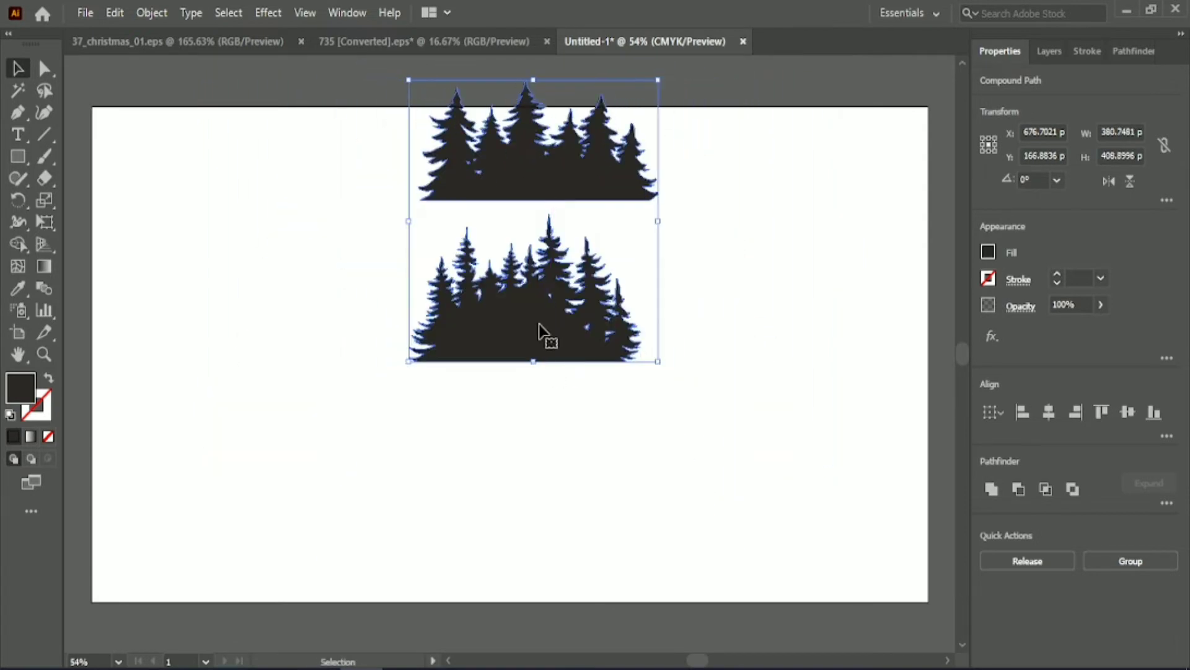
pyautogui.moveTo(541, 309); pyautogui.dragTo(134, 462)
# Close the tree source document 735 [Converted].eps without saving
pyautogui.click(239, 101)
pyautogui.click(292, 42)
pyautogui.click(434, 40)
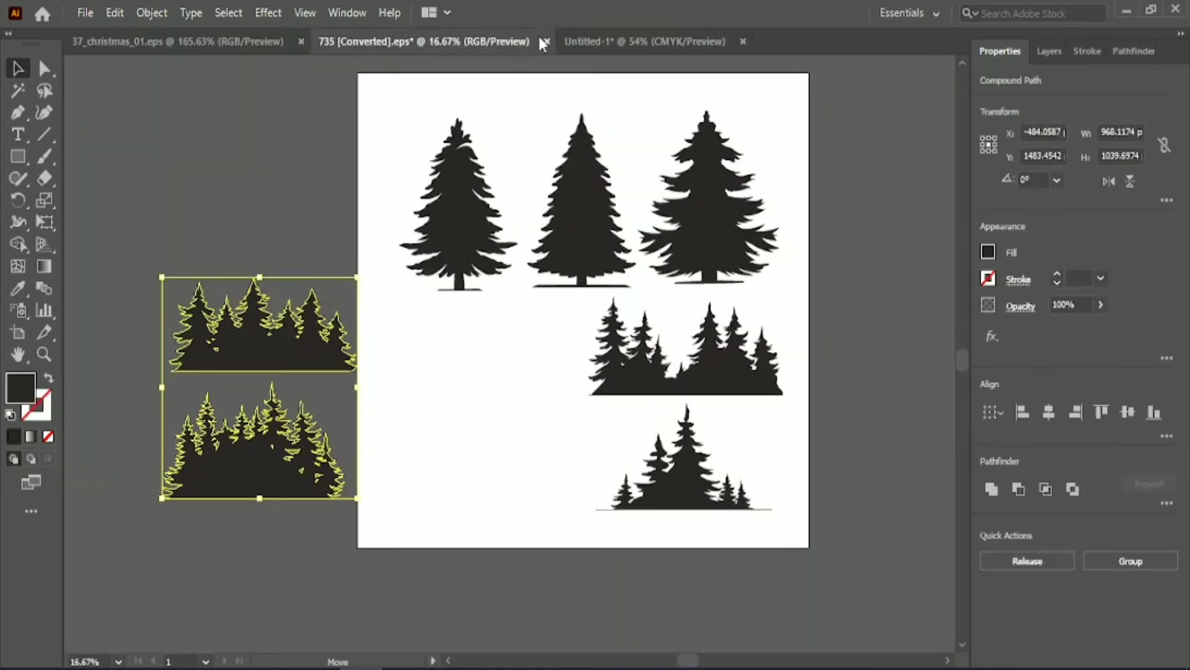
pyautogui.click(547, 41)
pyautogui.click(687, 369)
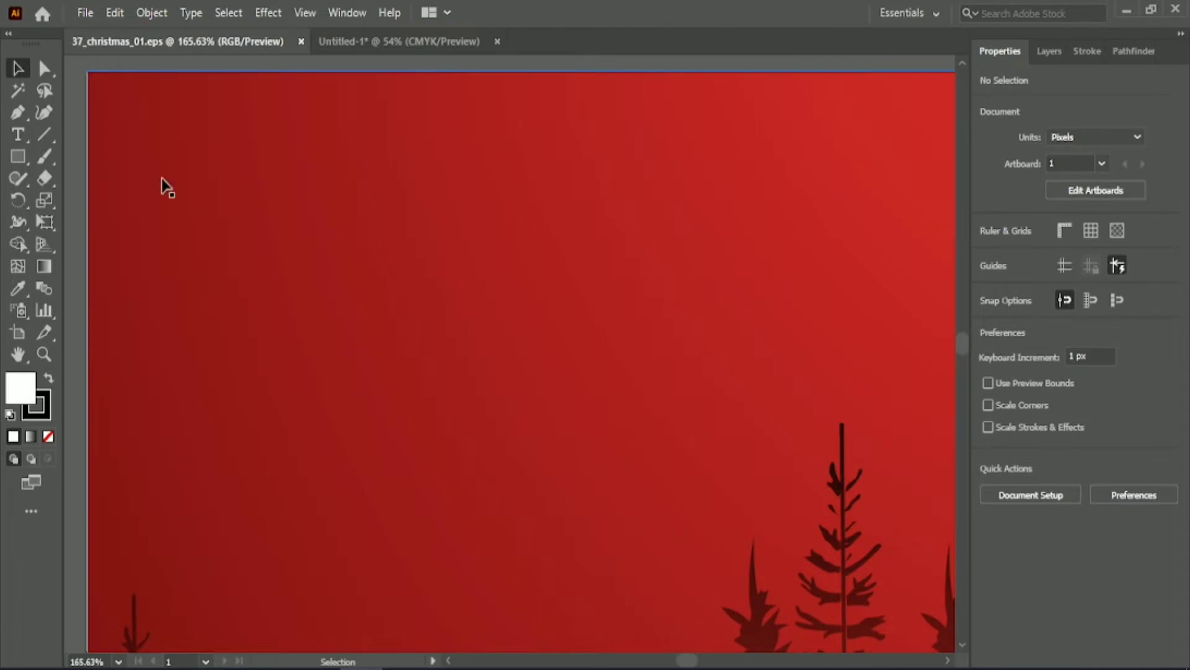
# Scale the red background group in 37_christmas_01.eps down to about 949 by 603 px, clear of the artboard edges
pyautogui.click(237, 186)
pyautogui.moveTo(89, 73); pyautogui.dragTo(325, 309)
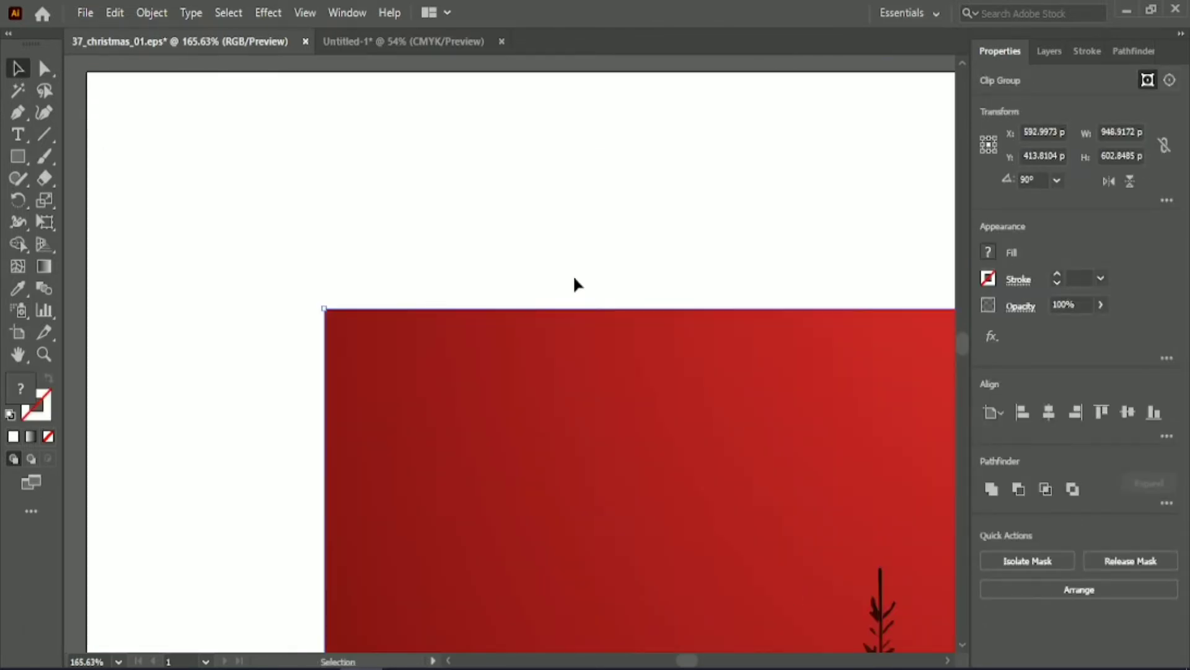
pyautogui.scroll(-8, 574, 275)
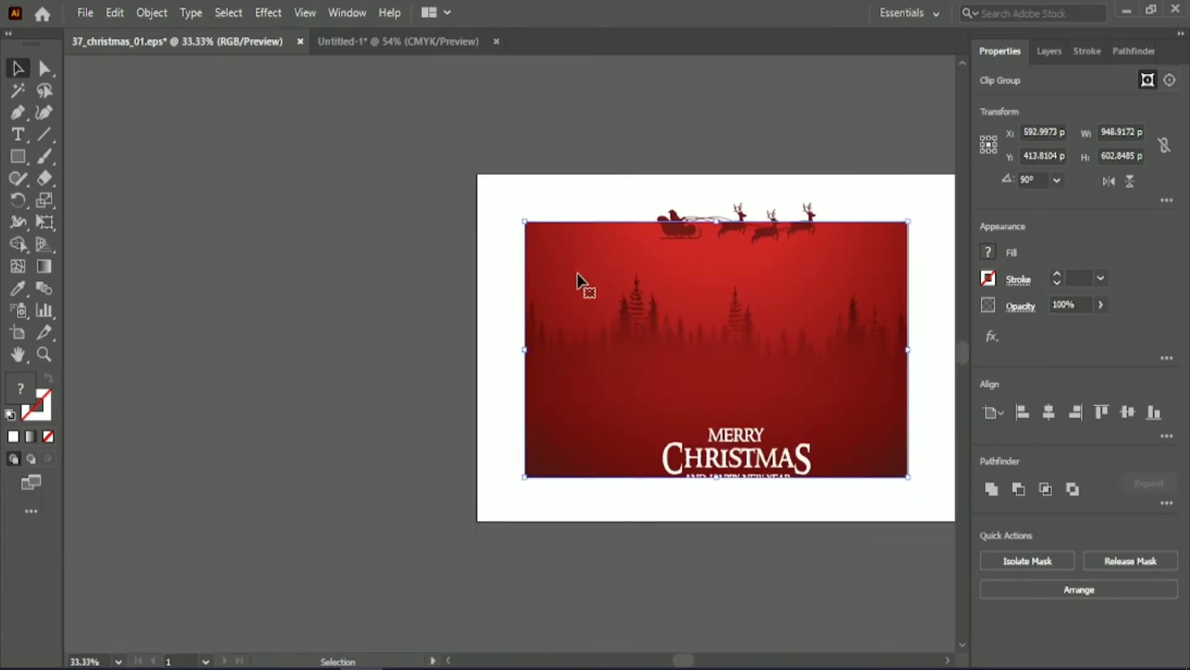
pyautogui.scroll(-2, 578, 274)
pyautogui.click(707, 152)
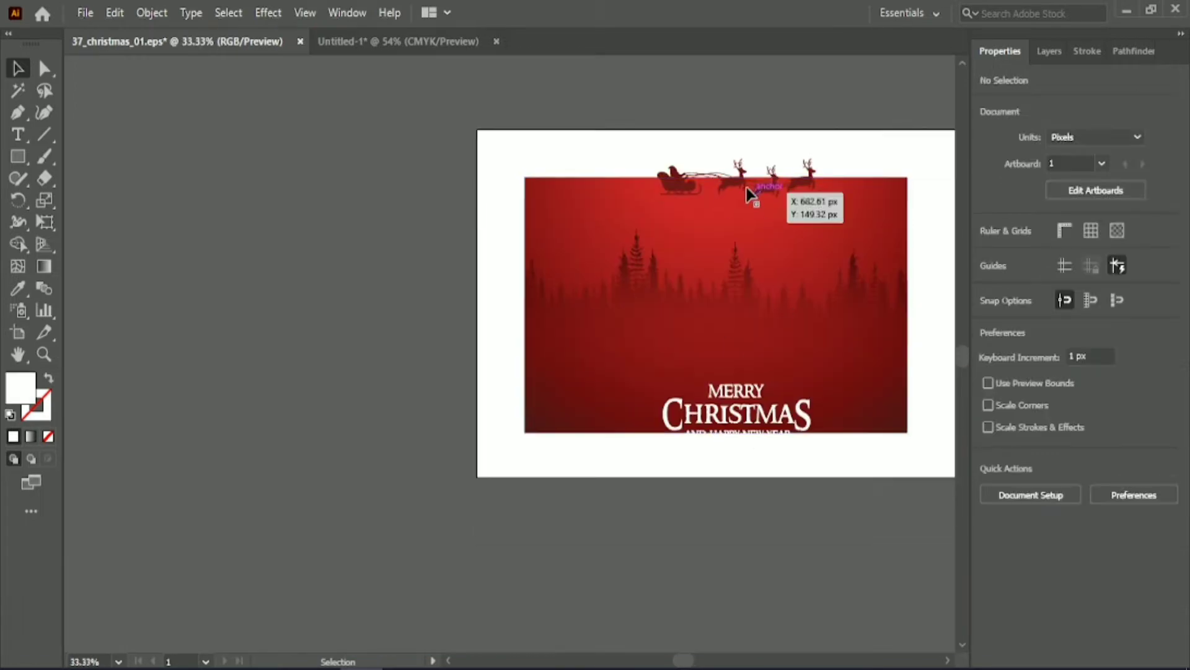
# Move the Santa sleigh and reindeer off the red background onto the empty canvas left of the artboard
pyautogui.click(681, 179)
pyautogui.moveTo(681, 178); pyautogui.dragTo(142, 192)
pyautogui.moveTo(217, 206); pyautogui.dragTo(171, 198)
pyautogui.click(256, 43)
pyautogui.click(196, 303)
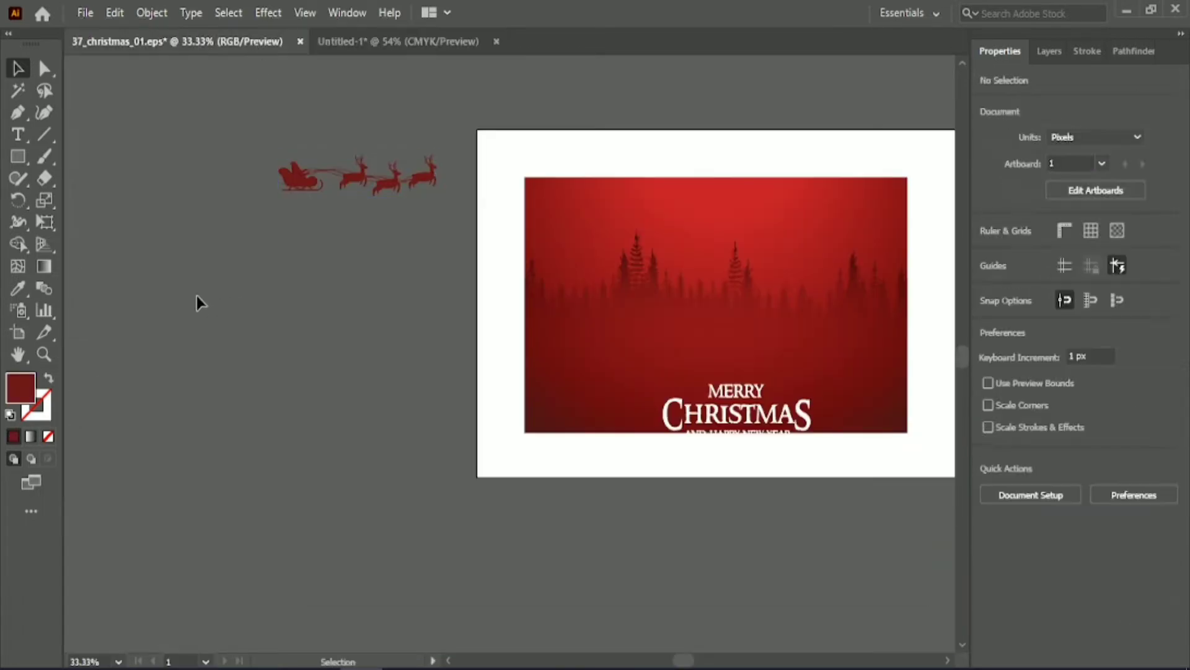
# Draw a rectangle about 156 by 207 px below the sleigh and give it the radial gradient sampled from the red background
pyautogui.press('m')
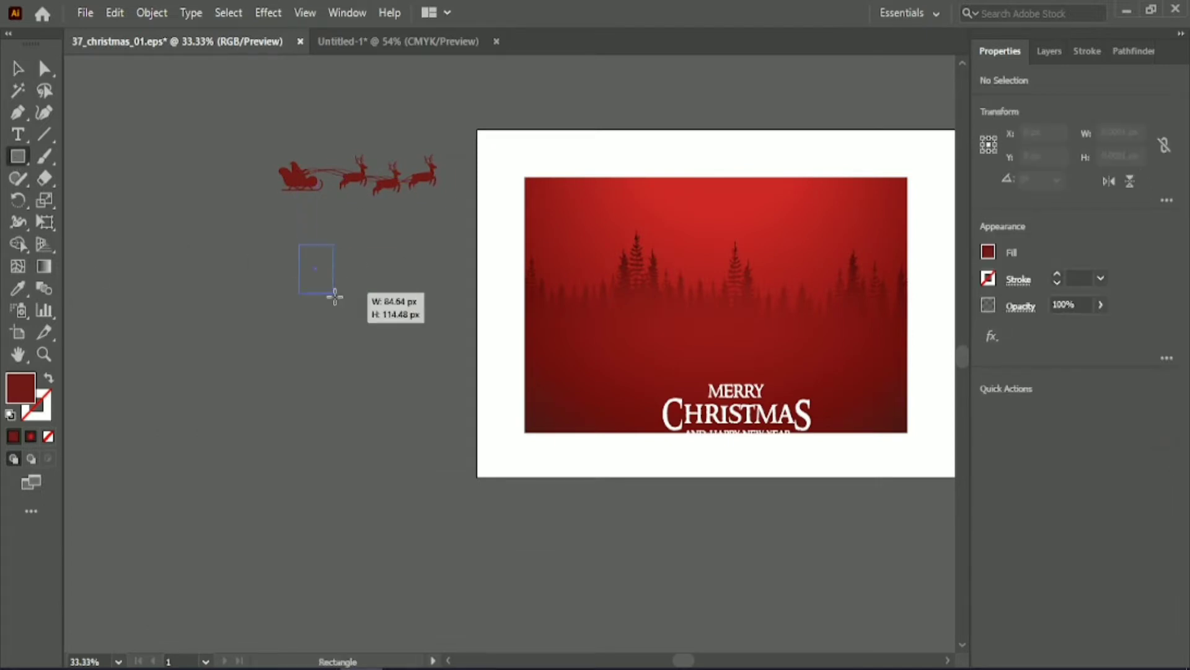
pyautogui.moveTo(335, 297); pyautogui.dragTo(361, 330)
pyautogui.press('i')
pyautogui.click(721, 193)
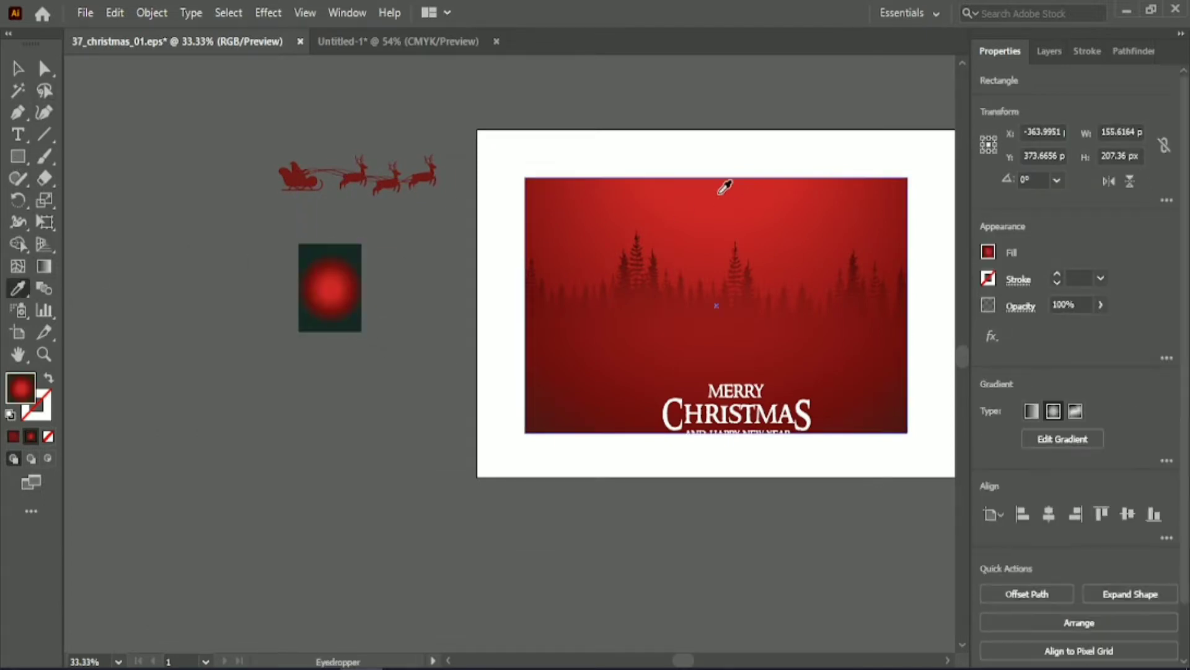
# Remove the darkest stop from the rectangle's gradient and recolour the end stop with the bright red sampled from the background
pyautogui.doubleClick(44, 267)
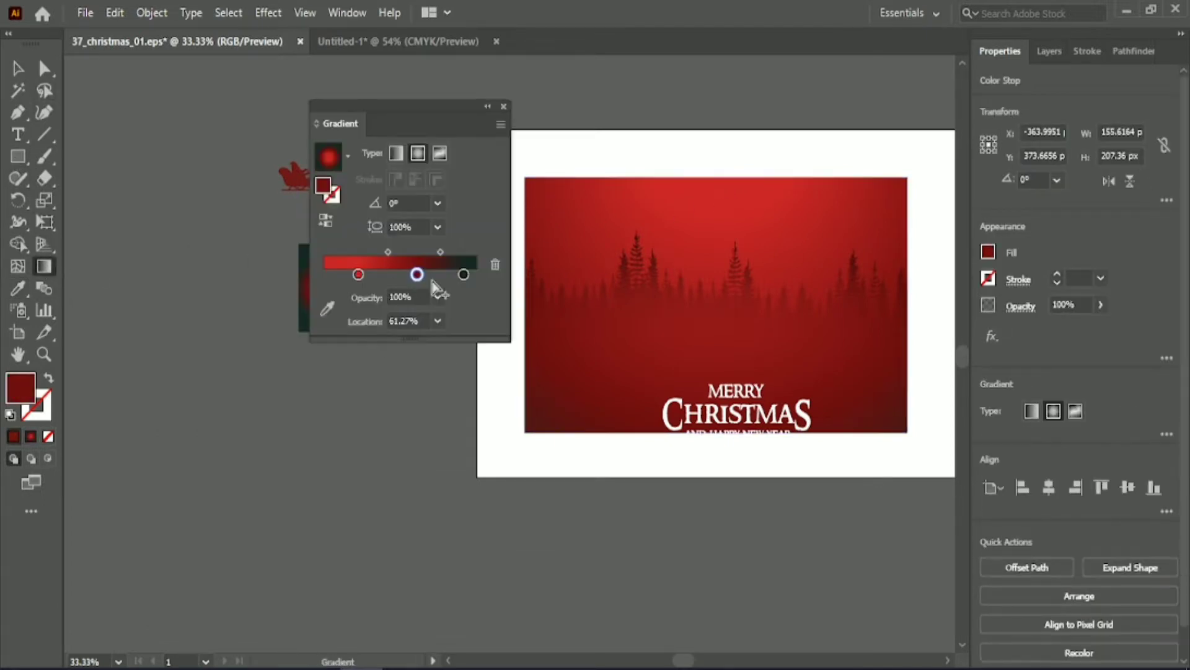
pyautogui.click(494, 265)
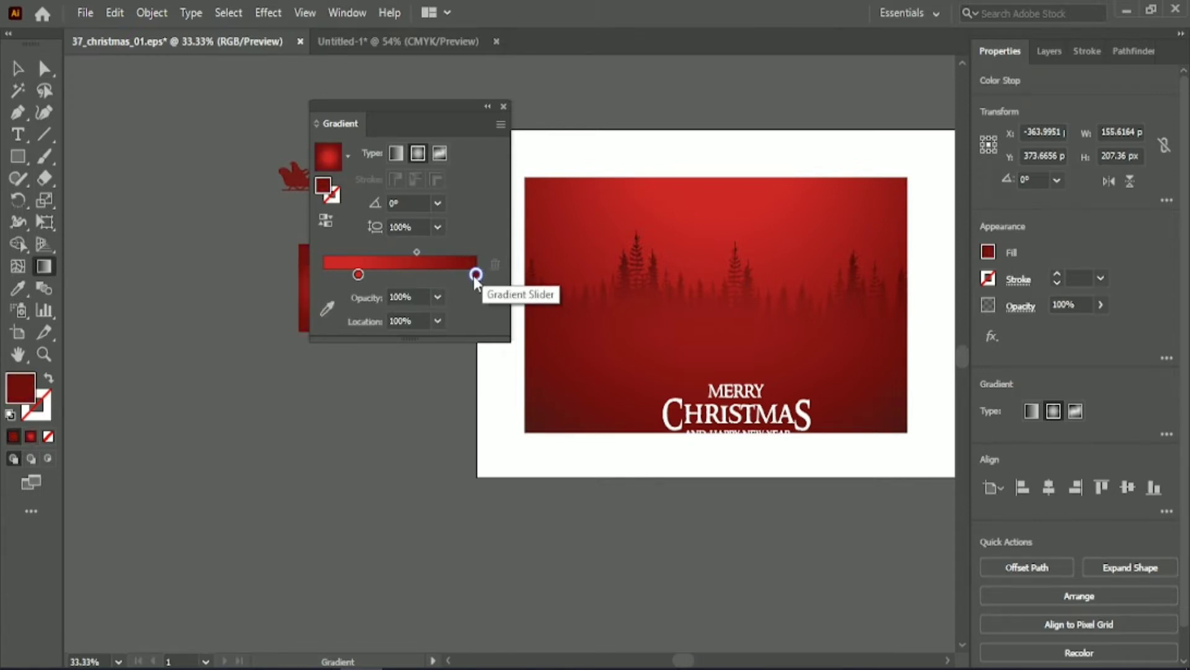
pyautogui.click(327, 309)
pyautogui.click(693, 205)
pyautogui.click(504, 106)
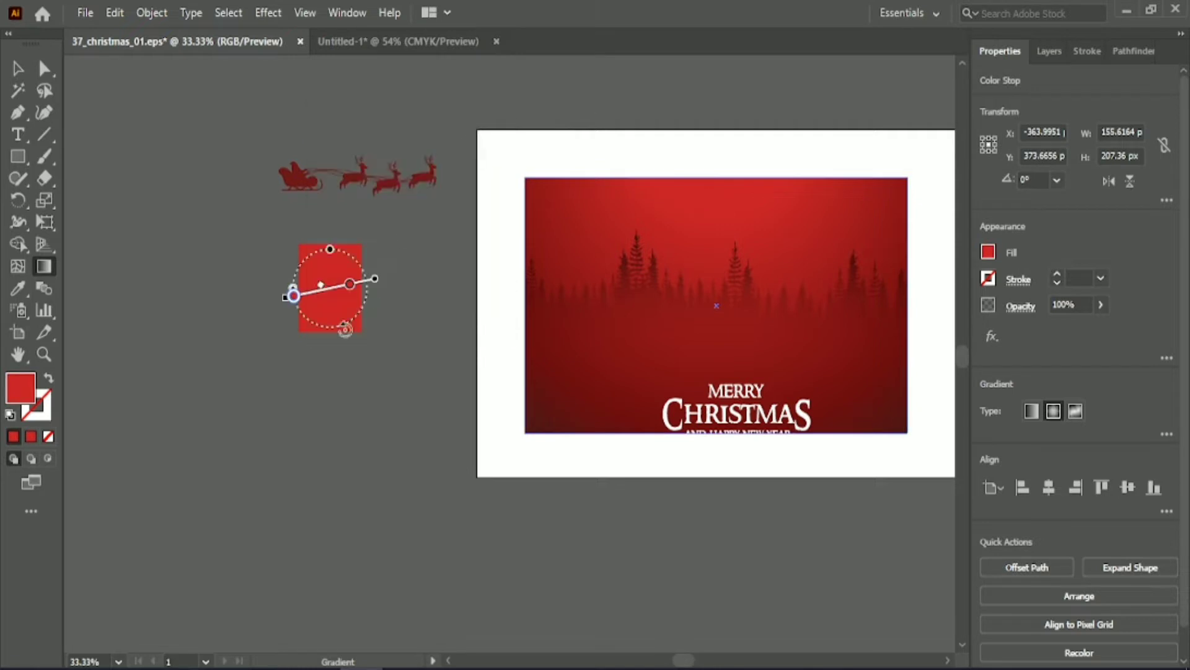
# Recolour the Santa sleigh group with the bright red sampled from the small rectangle
pyautogui.click(18, 68)
pyautogui.click(147, 262)
pyautogui.click(310, 185)
pyautogui.click(17, 288)
pyautogui.click(300, 268)
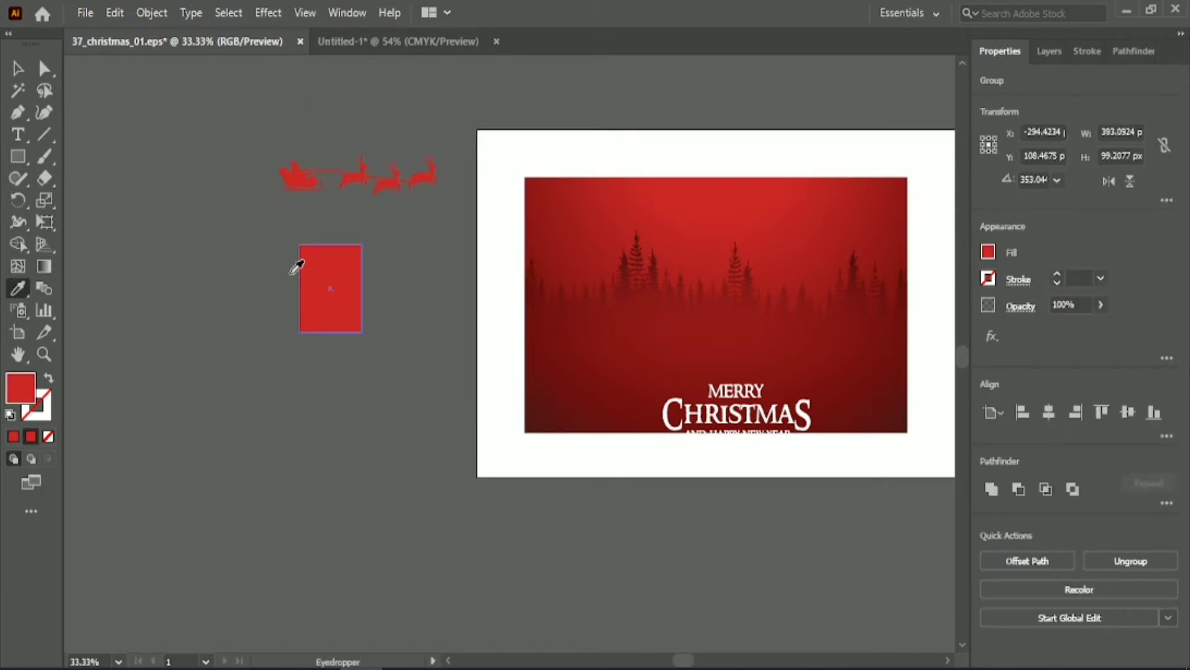
# Copy the red sleigh group into Untitled-1 and close 37_christmas_01.eps without saving
pyautogui.click(205, 205)
pyautogui.moveTo(300, 179); pyautogui.dragTo(74, 188)
pyautogui.click(426, 180)
pyautogui.click(332, 274)
pyautogui.click(248, 211)
pyautogui.press('Delete')
pyautogui.click(300, 41)
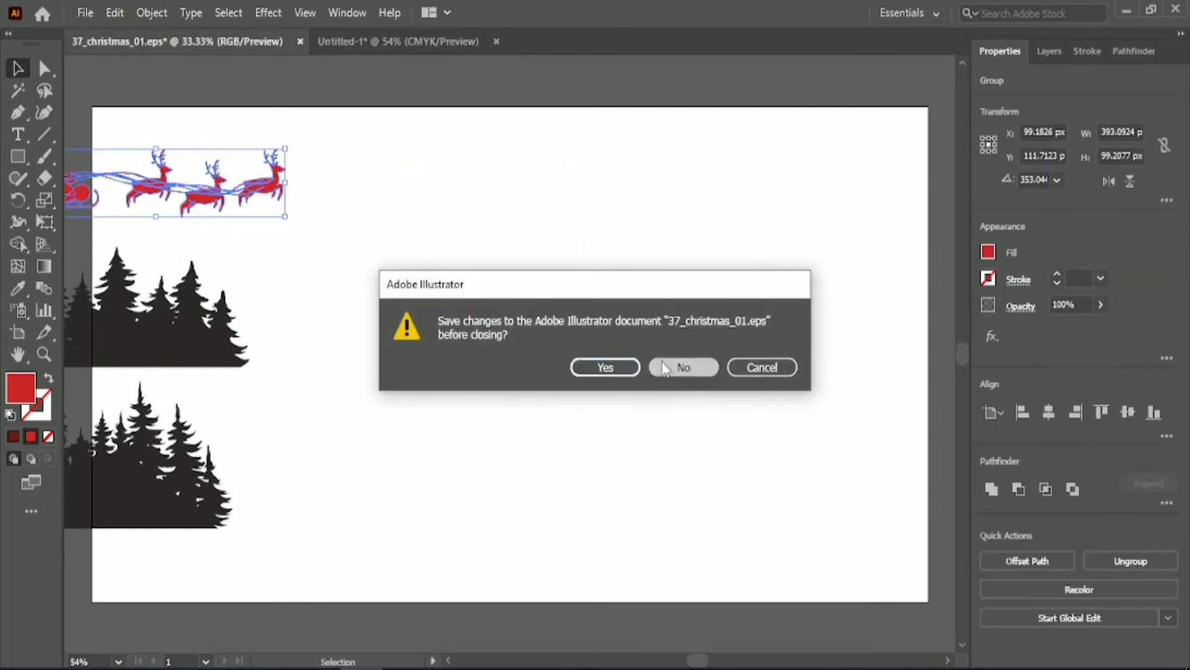
pyautogui.click(664, 368)
# Move the sleigh and both forest silhouettes together off the left side of the artboard
pyautogui.scroll(-2, 662, 360)
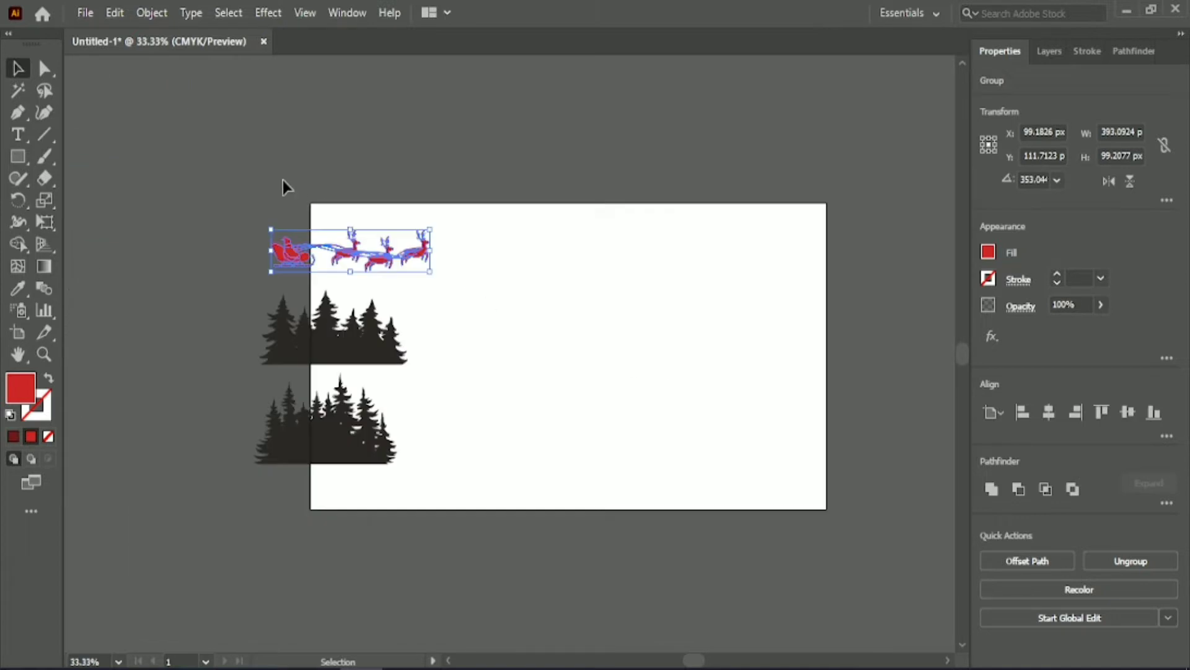
pyautogui.moveTo(283, 181); pyautogui.dragTo(338, 447)
pyautogui.moveTo(334, 448); pyautogui.dragTo(208, 448)
pyautogui.click(102, 288)
# Draw a red 1280 by 720 px rectangle covering the whole artboard
pyautogui.click(17, 157)
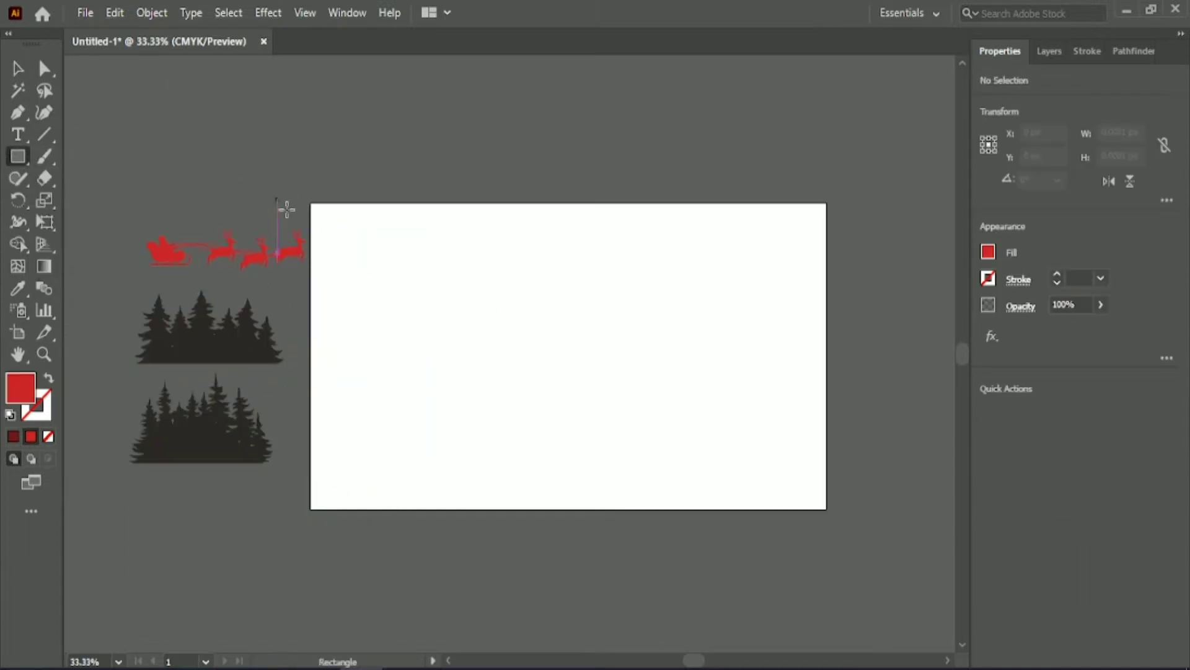
pyautogui.moveTo(312, 203); pyautogui.dragTo(826, 509)
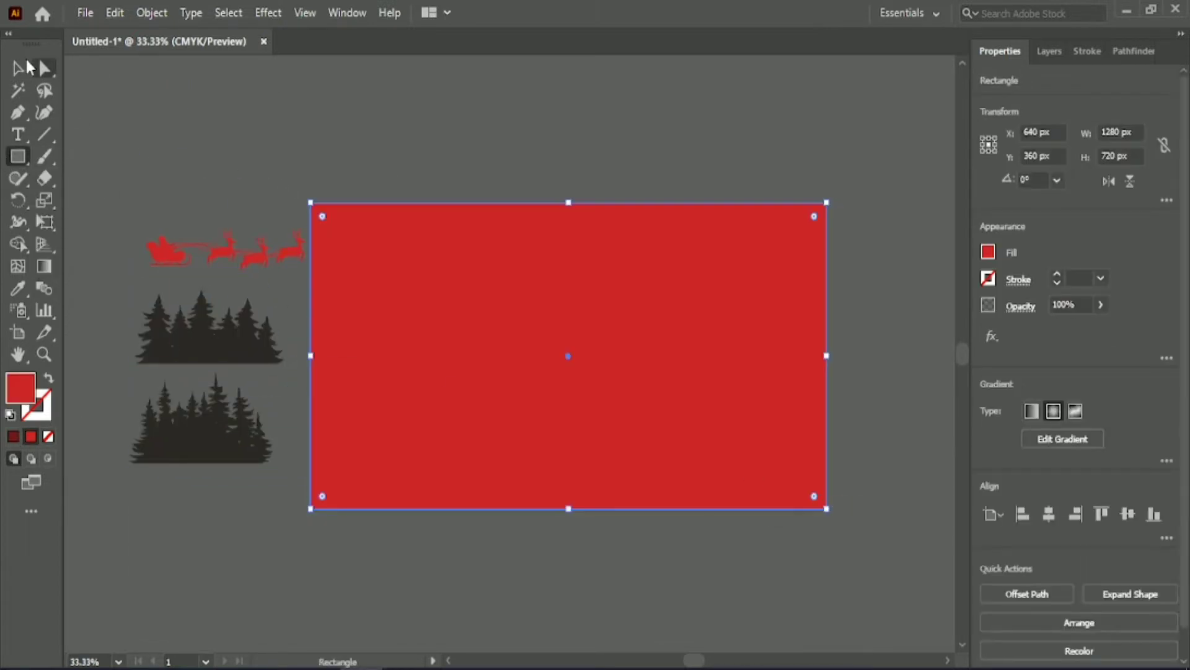
pyautogui.press('v')
pyautogui.click(437, 147)
# Draw a white-filled circle about 826 px across and centre it on the artboard
pyautogui.moveTo(17, 156); pyautogui.dragTo(93, 180)
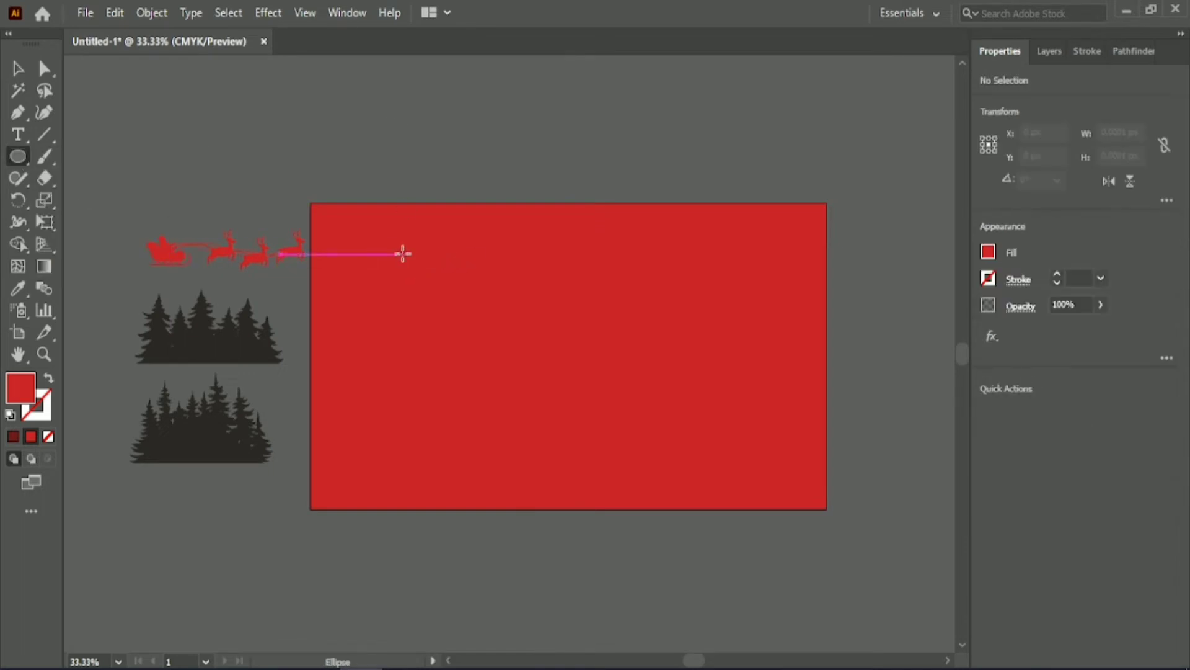
pyautogui.moveTo(403, 253); pyautogui.dragTo(727, 598)
pyautogui.click(988, 252)
pyautogui.click(823, 316)
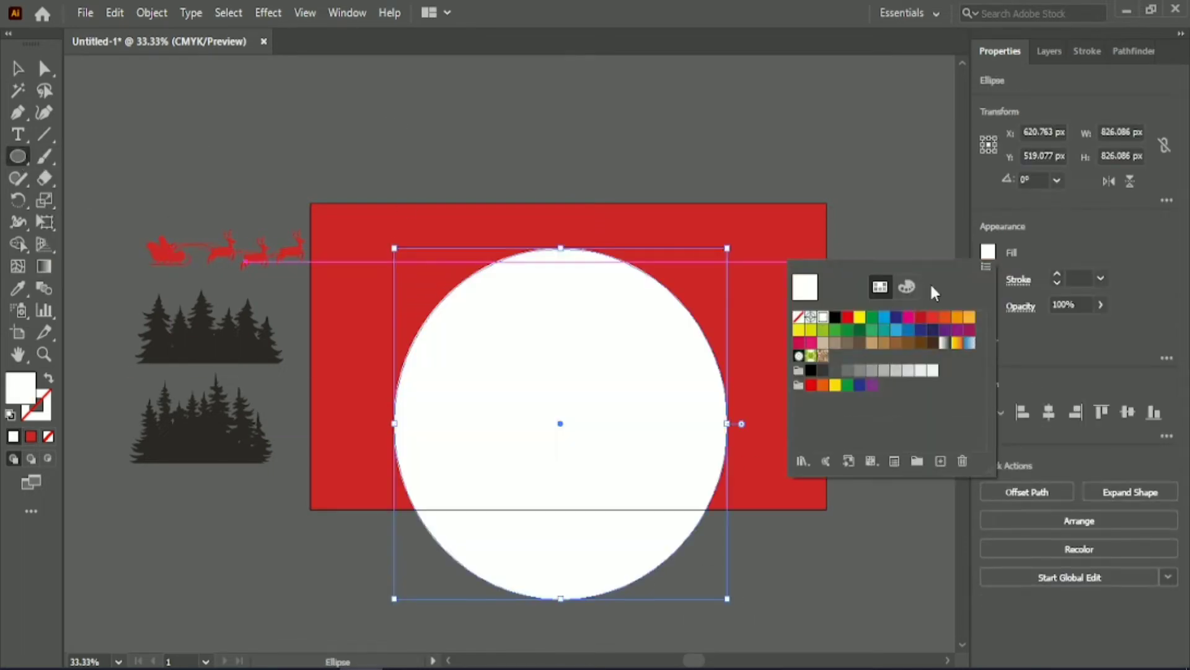
pyautogui.click(1049, 413)
pyautogui.click(1128, 412)
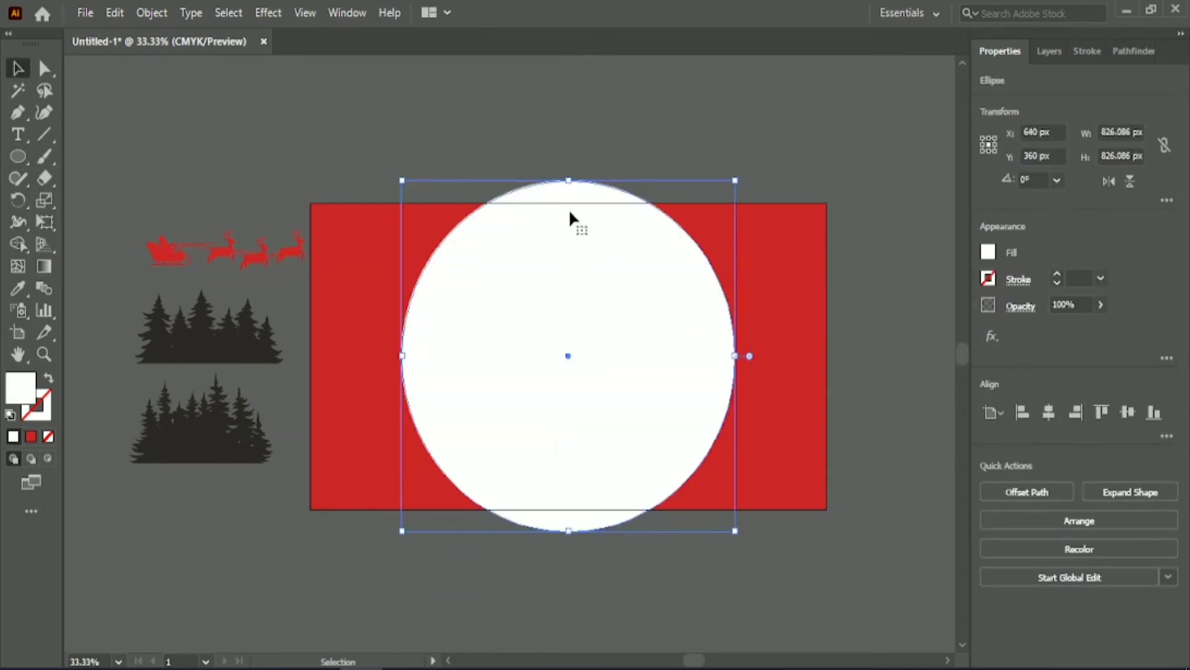
# Scale the white circle down proportionally to about 540 px across and centre it again on the artboard
pyautogui.moveTo(568, 182); pyautogui.dragTo(569, 244)
pyautogui.click(1127, 414)
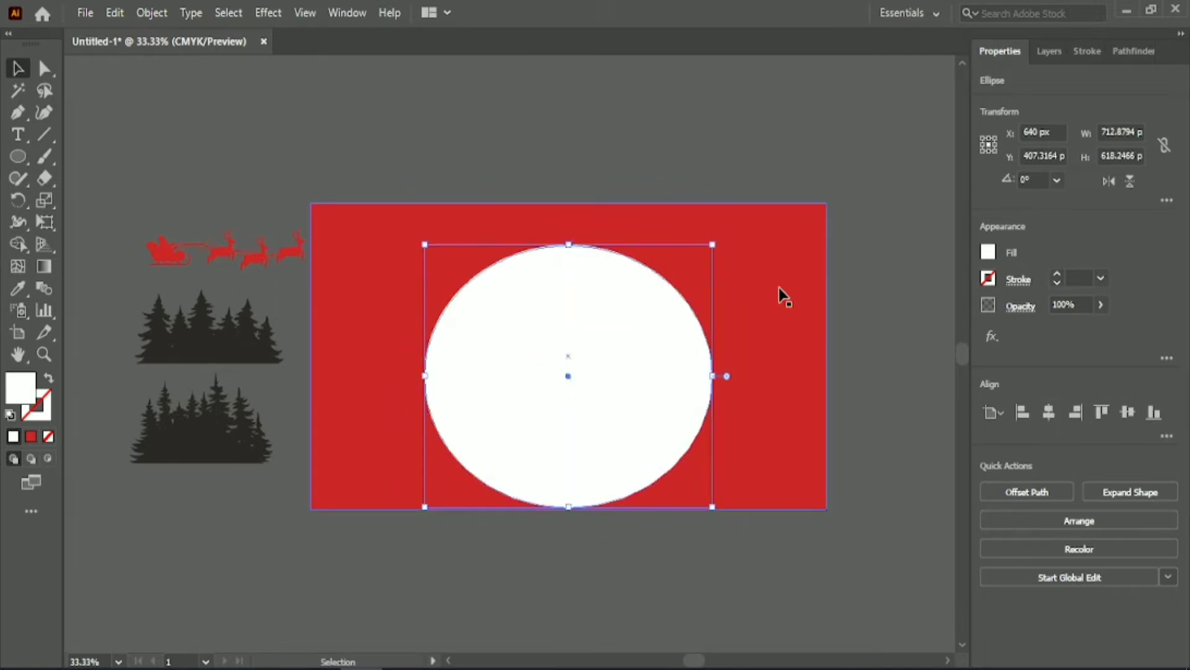
pyautogui.hotkey('ctrl', 'z')
pyautogui.moveTo(424, 204); pyautogui.dragTo(472, 255)
pyautogui.click(1049, 413)
pyautogui.click(1128, 412)
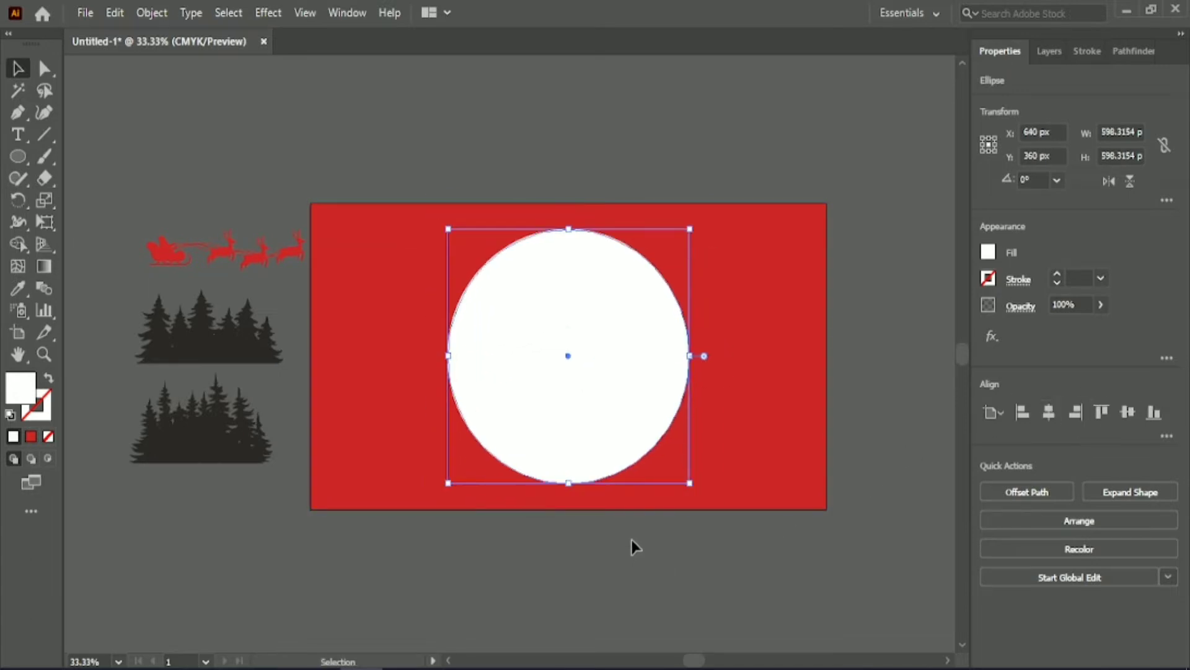
pyautogui.moveTo(446, 229); pyautogui.dragTo(471, 264)
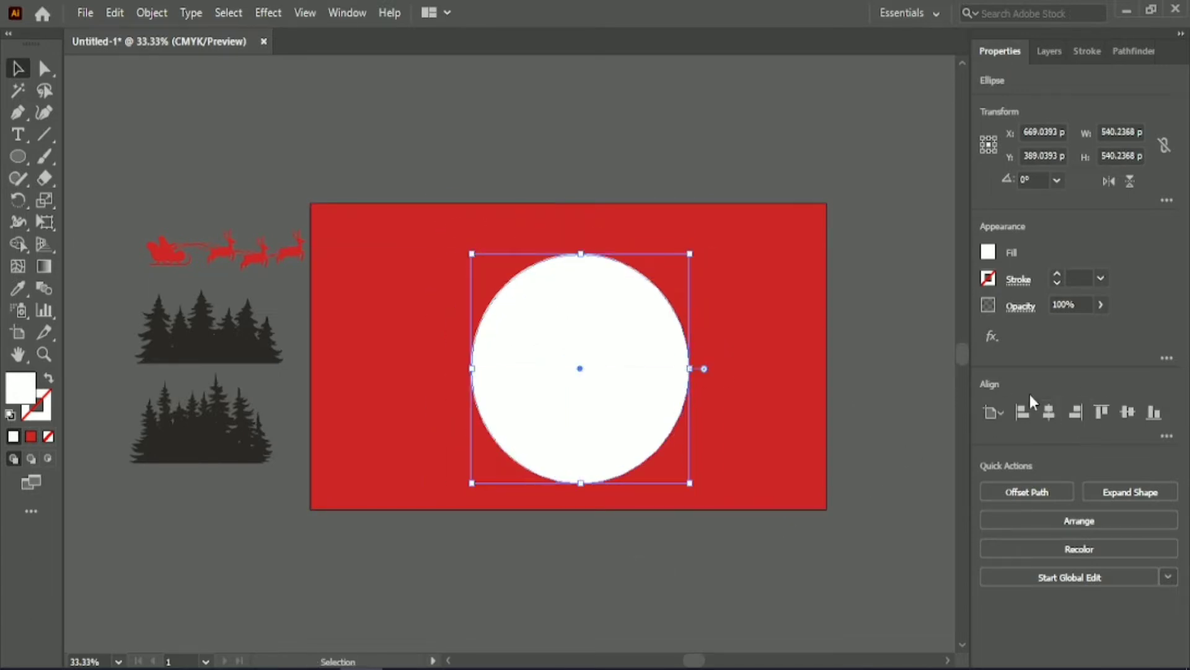
pyautogui.click(1049, 412)
pyautogui.click(1128, 412)
pyautogui.click(496, 119)
# Recolour both forest silhouettes with the red sampled from the background rectangle
pyautogui.scroll(-2, 496, 119)
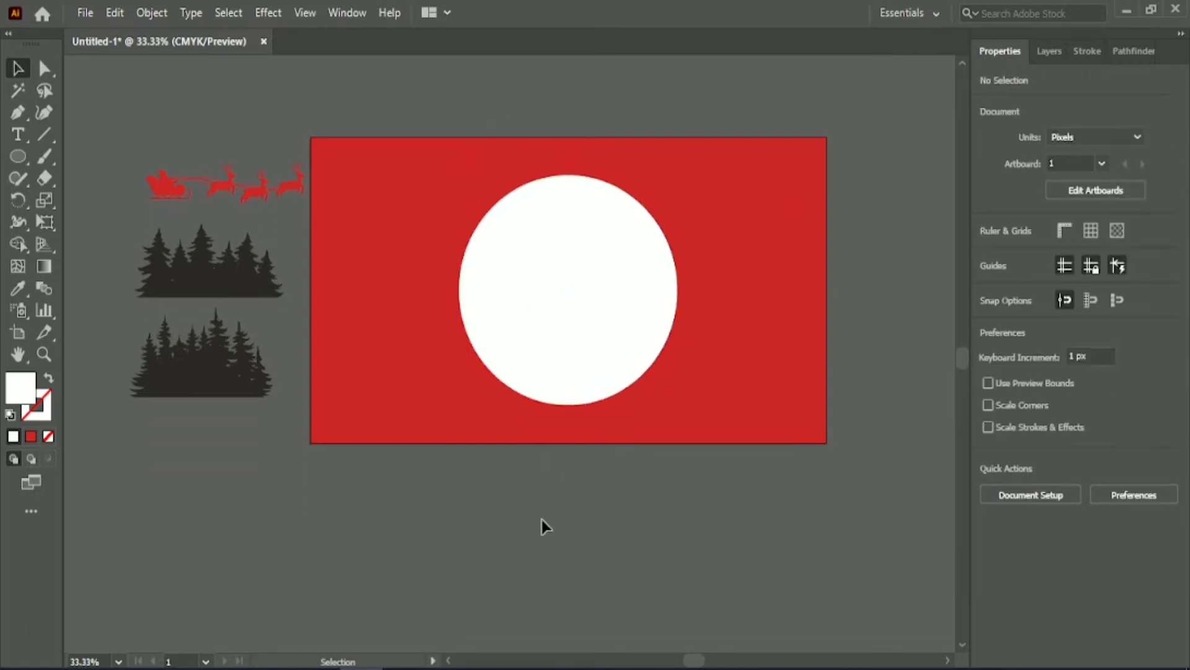
pyautogui.moveTo(81, 217); pyautogui.dragTo(139, 319)
pyautogui.press('i')
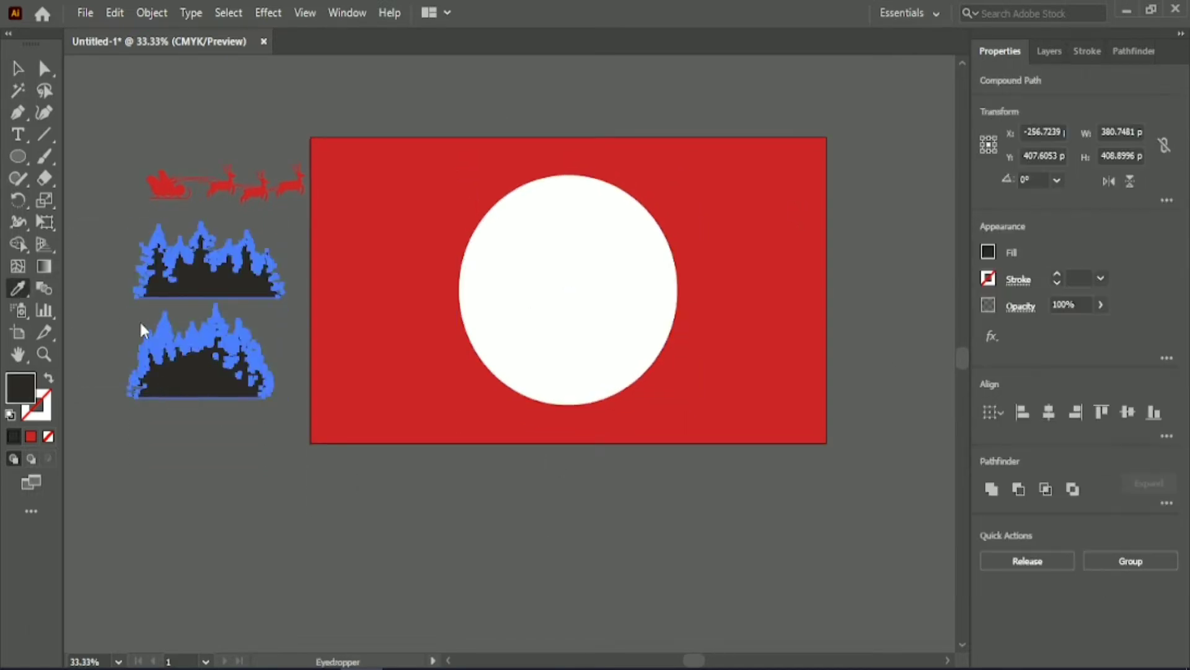
pyautogui.click(360, 301)
pyautogui.click(17, 67)
pyautogui.click(150, 102)
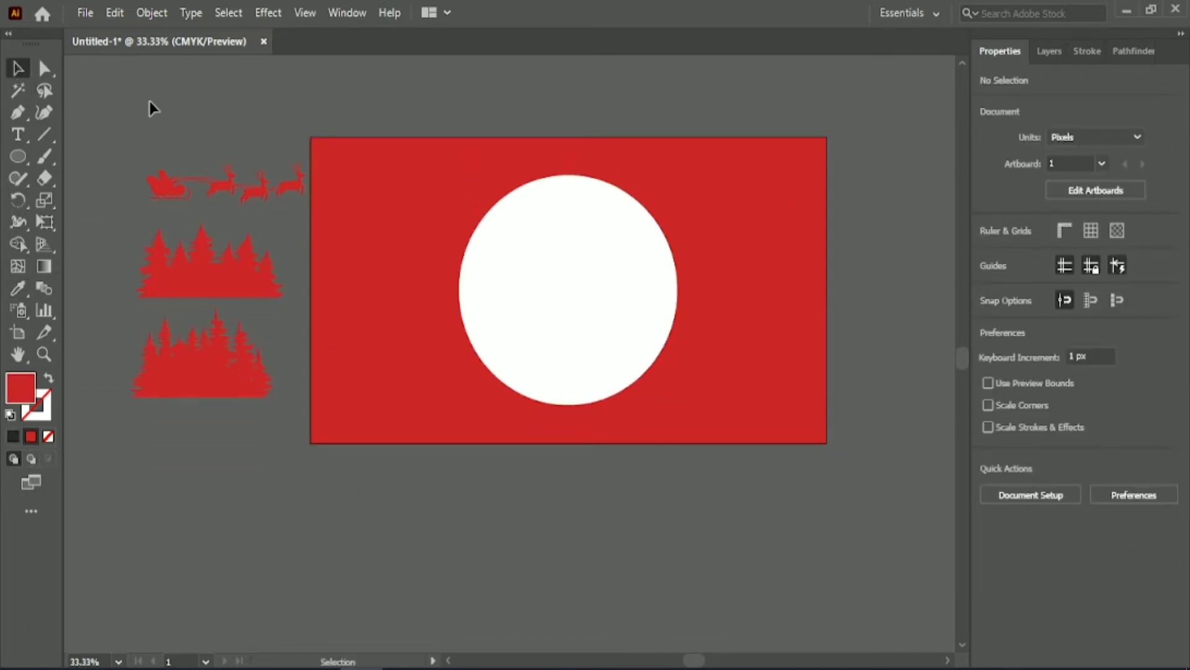
# Bring the sleigh group to the front and place it, scaled down, in the upper part of the white circle
pyautogui.moveTo(163, 189); pyautogui.dragTo(570, 229)
pyautogui.rightClick(497, 243)
pyautogui.moveTo(546, 462)
pyautogui.click(729, 462)
pyautogui.moveTo(539, 173); pyautogui.dragTo(787, 287)
pyautogui.click(507, 505)
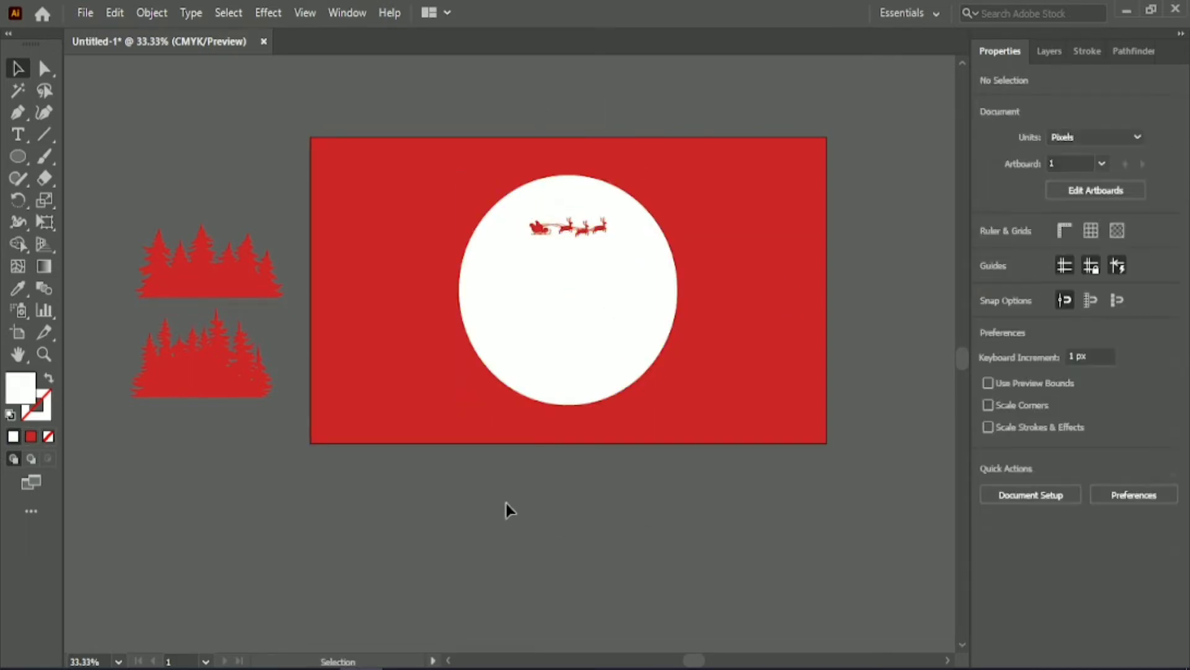
# Bring both forest silhouettes to the front and place them side by side across the lower half of the white circle
pyautogui.moveTo(177, 163); pyautogui.dragTo(646, 351)
pyautogui.rightClick(217, 372)
pyautogui.moveTo(296, 558)
pyautogui.click(441, 560)
pyautogui.click(539, 515)
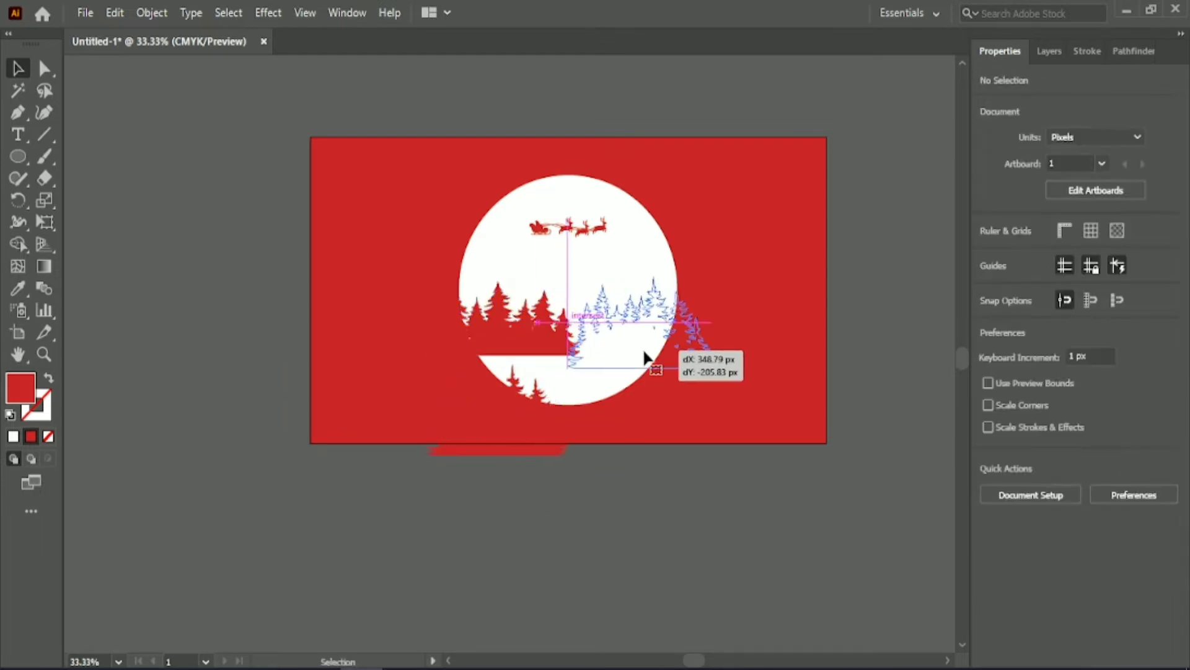
pyautogui.click(603, 479)
# Enlarge both forest silhouettes together and shift them back over the lower half of the circle
pyautogui.scroll(1, 601, 472)
pyautogui.scroll(1, 634, 545)
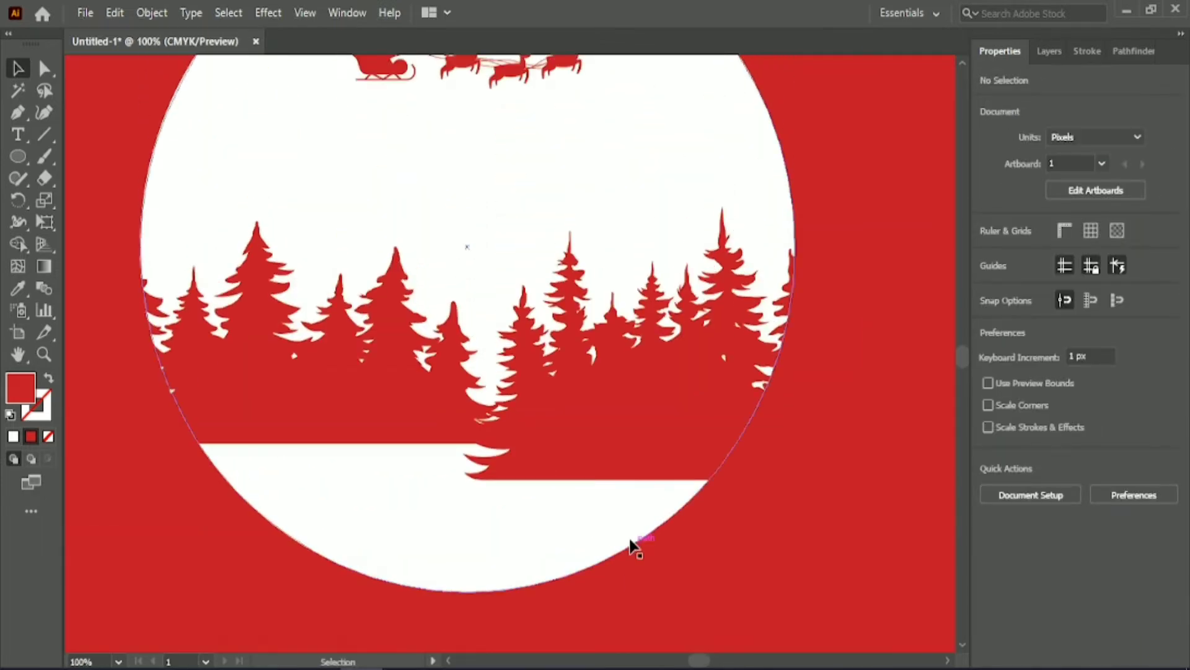
pyautogui.click(584, 451)
pyautogui.scroll(-1, 583, 447)
pyautogui.scroll(-1, 585, 440)
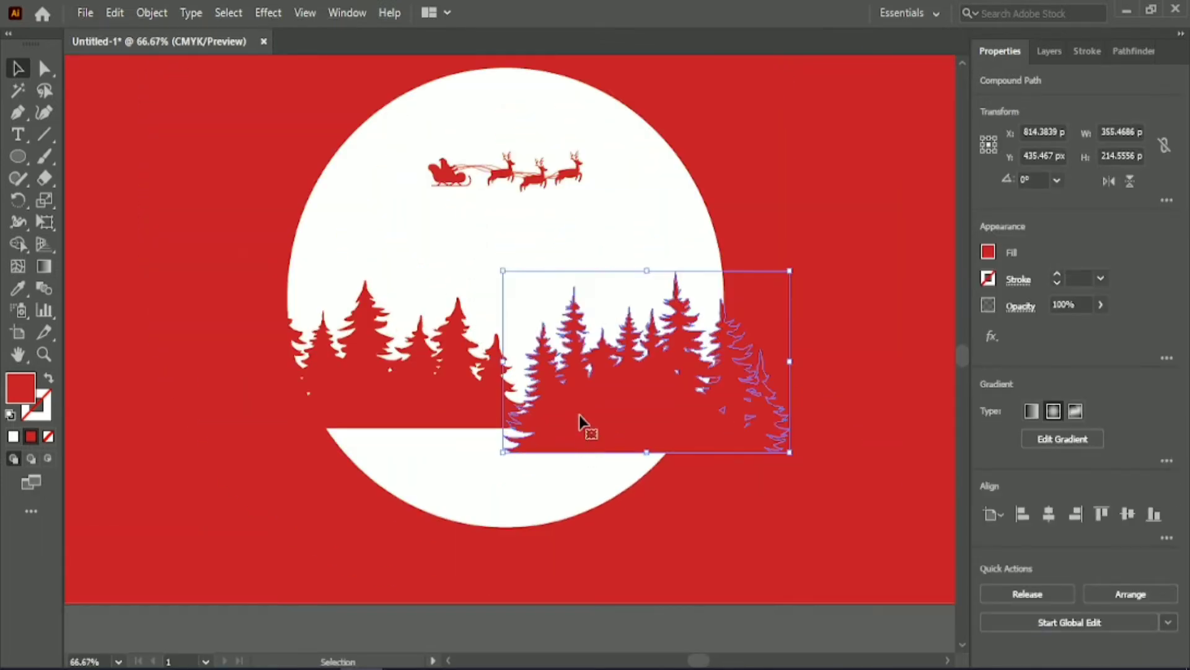
pyautogui.keyDown('shift'); pyautogui.click(394, 382); pyautogui.keyUp('shift')
pyautogui.moveTo(789, 362); pyautogui.dragTo(899, 359)
pyautogui.moveTo(758, 388); pyautogui.dragTo(715, 411)
pyautogui.click(814, 188)
# Make the left forest silhouette taller and resize the right one to about 427 by 280 px
pyautogui.moveTo(365, 444); pyautogui.dragTo(391, 366)
pyautogui.click(638, 429)
pyautogui.moveTo(682, 271); pyautogui.dragTo(682, 256)
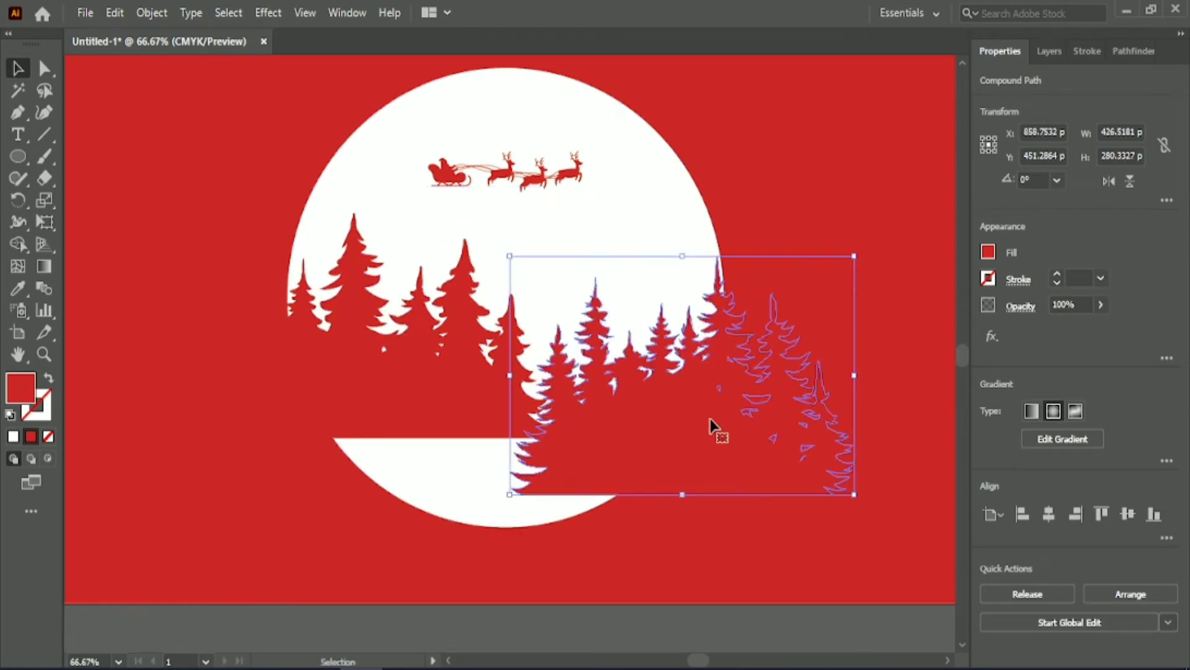
# Move the right forest silhouette up and left against the other one, and narrow both slightly, the right one to about 412 px wide
pyautogui.moveTo(710, 417); pyautogui.dragTo(660, 388)
pyautogui.click(824, 504)
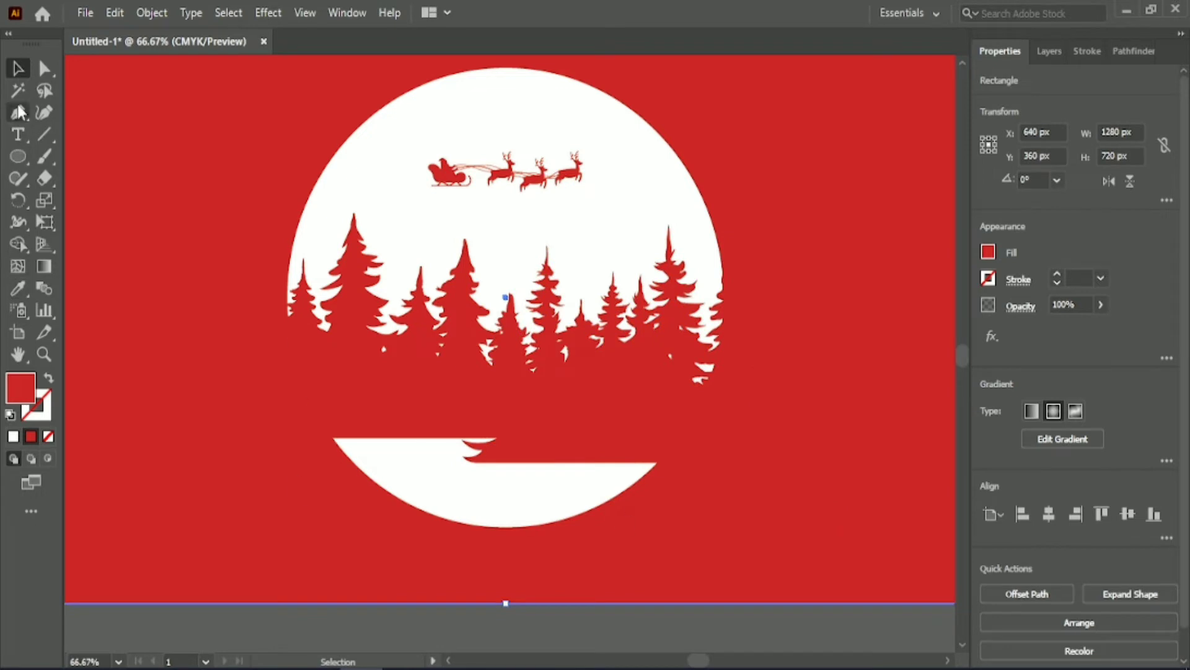
pyautogui.click(608, 391)
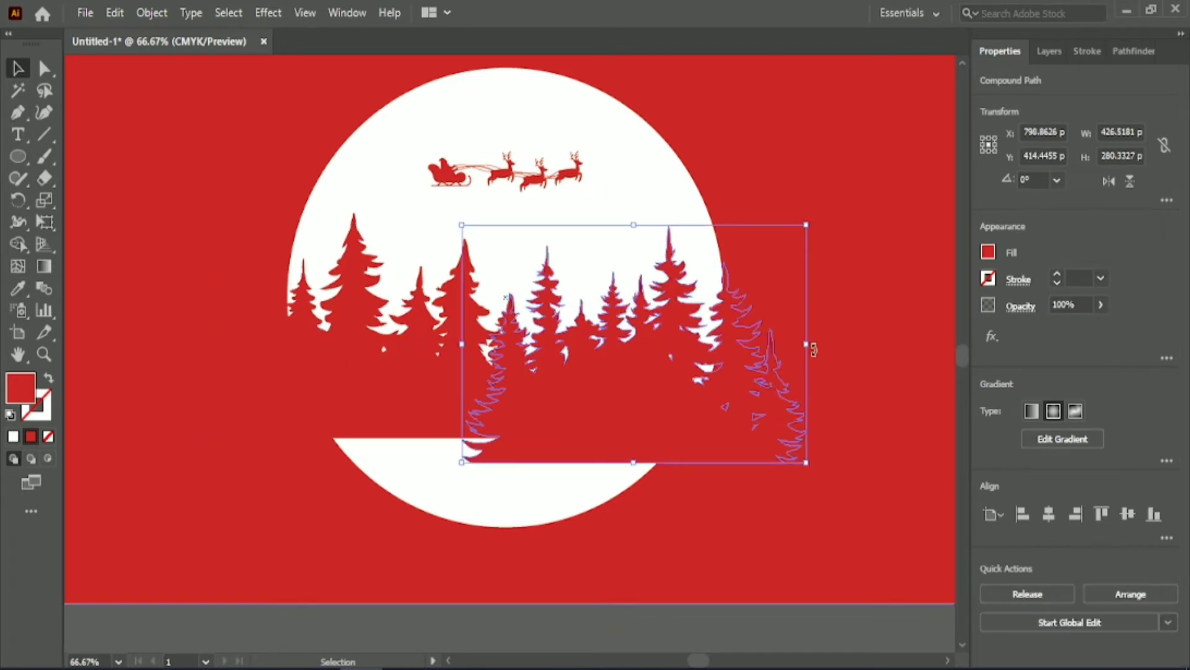
pyautogui.moveTo(806, 344); pyautogui.dragTo(794, 348)
pyautogui.click(354, 380)
pyautogui.moveTo(195, 327); pyautogui.dragTo(199, 327)
pyautogui.click(168, 163)
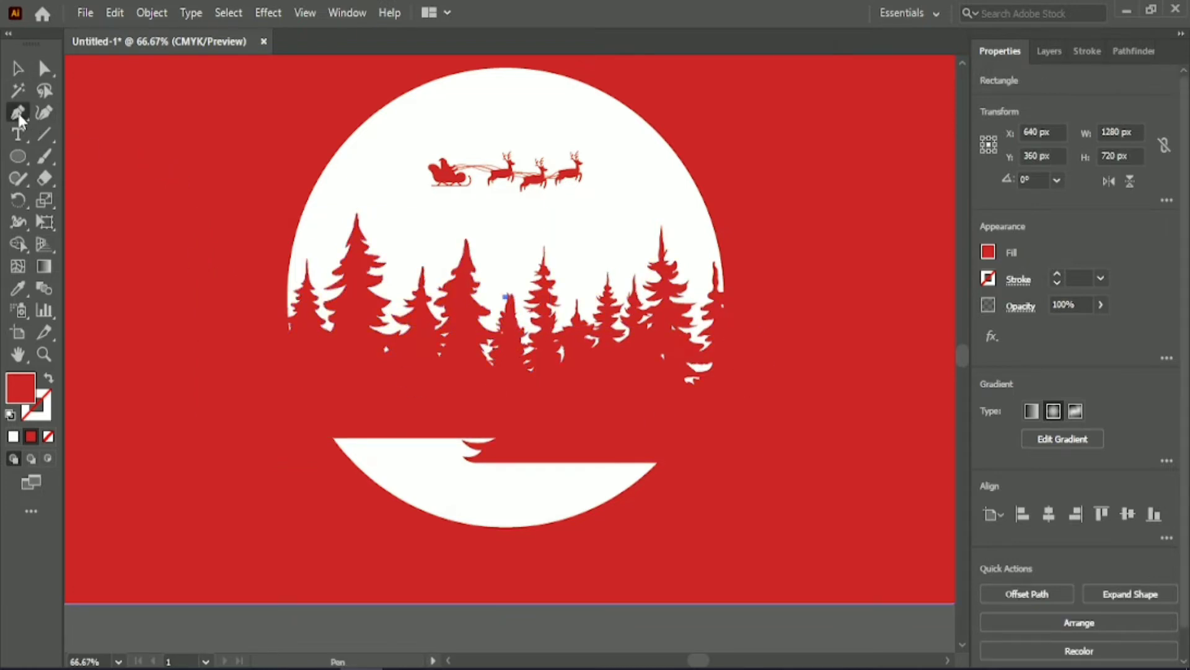
# Draw a four-point red shape with the Pen tool that covers the white area left below the forest silhouettes
pyautogui.click(243, 452)
pyautogui.click(384, 382)
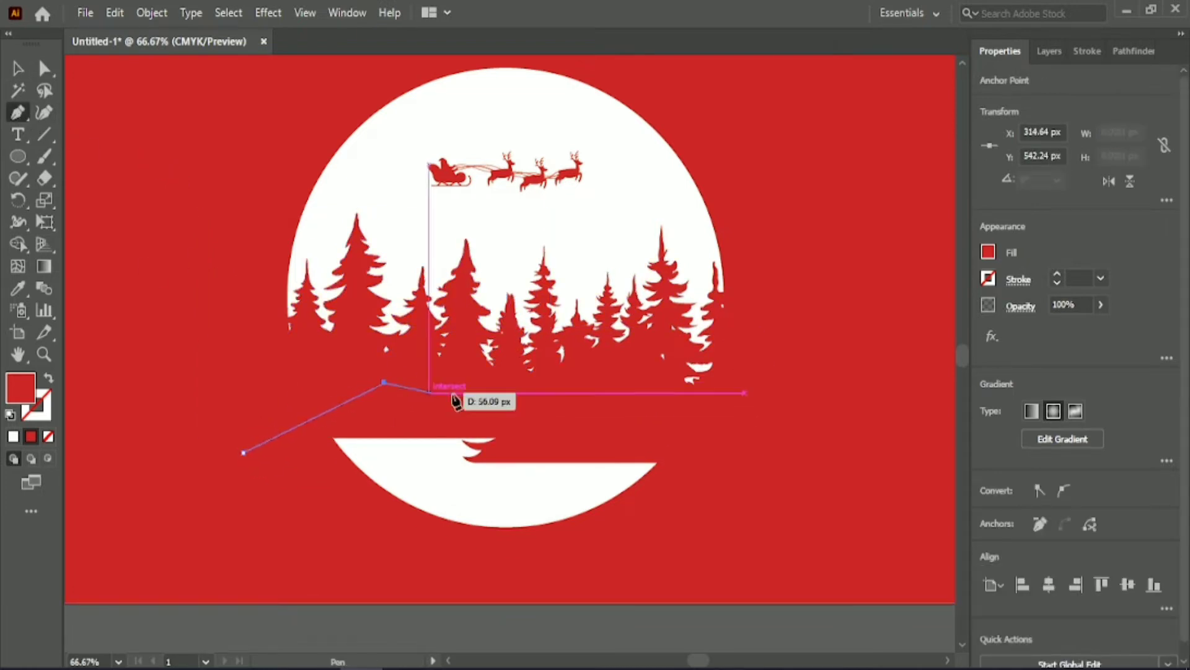
pyautogui.click(528, 572)
pyautogui.click(243, 452)
pyautogui.press('v')
pyautogui.click(671, 632)
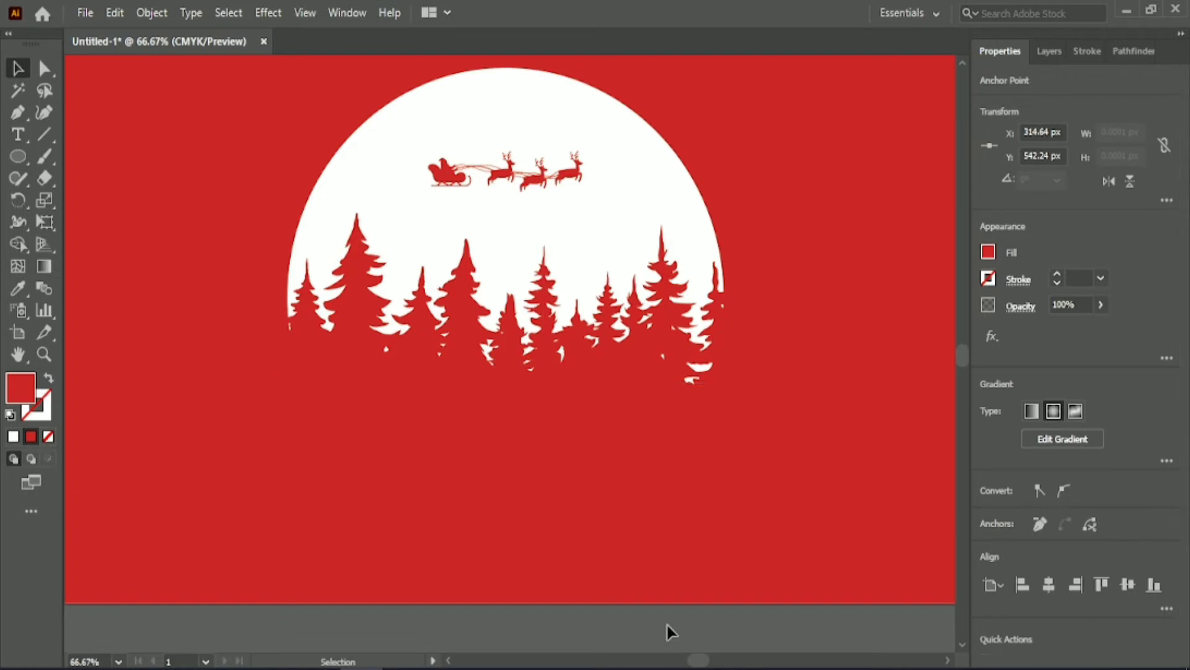
pyautogui.click(635, 364)
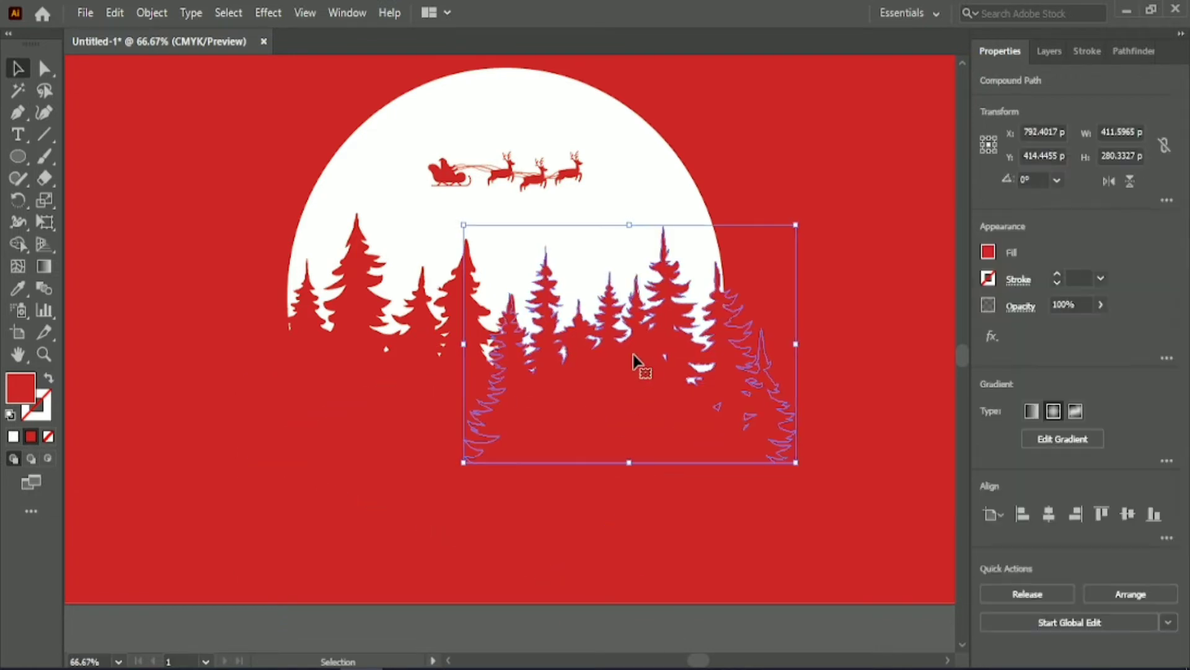
pyautogui.click(721, 621)
# Select all the artwork, including the background, circle, forest and sleigh, and lock it
pyautogui.scroll(-1, 720, 620)
pyautogui.scroll(-2, 718, 598)
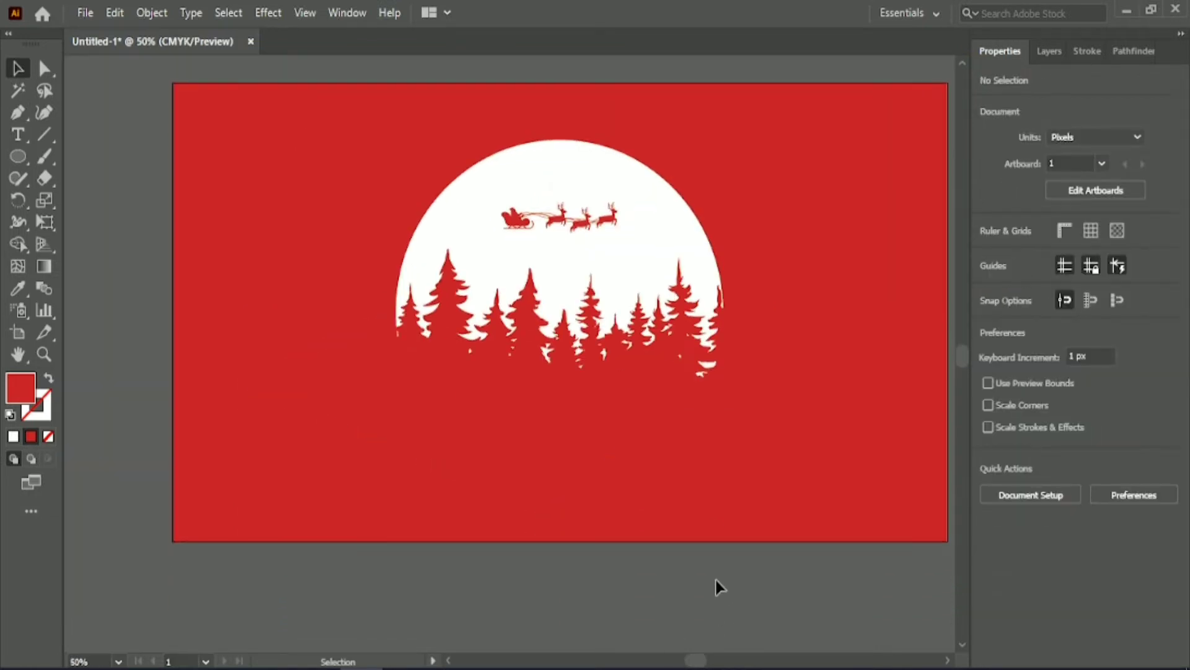
pyautogui.click(558, 224)
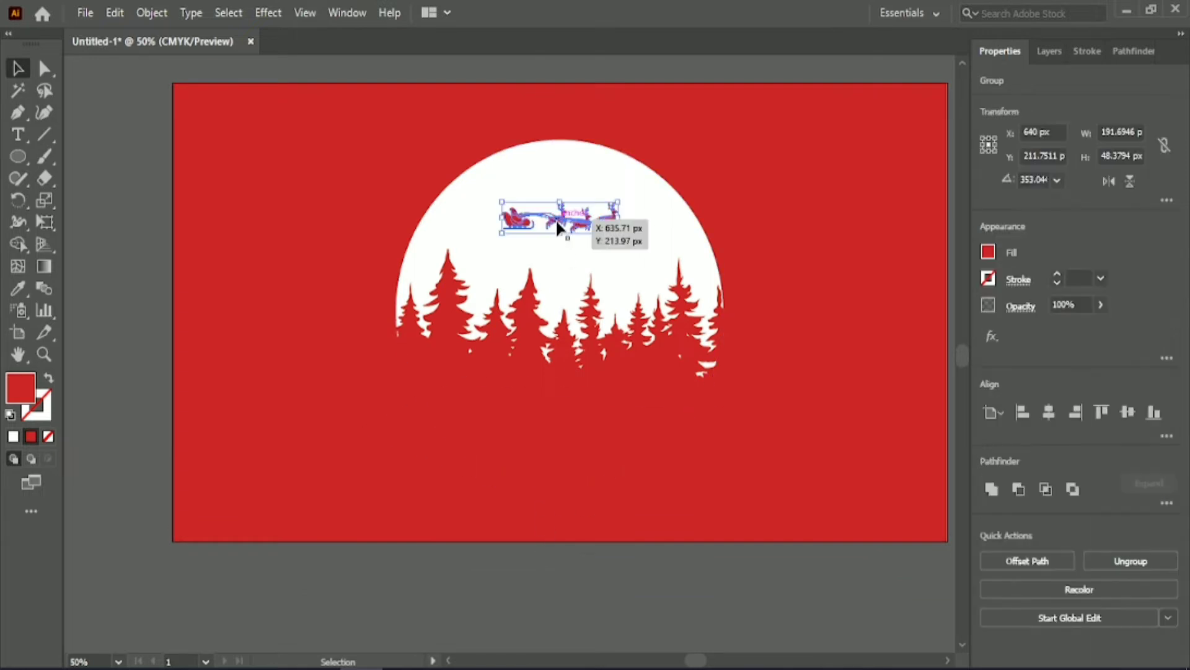
pyautogui.click(377, 597)
pyautogui.moveTo(848, 160); pyautogui.dragTo(847, 156)
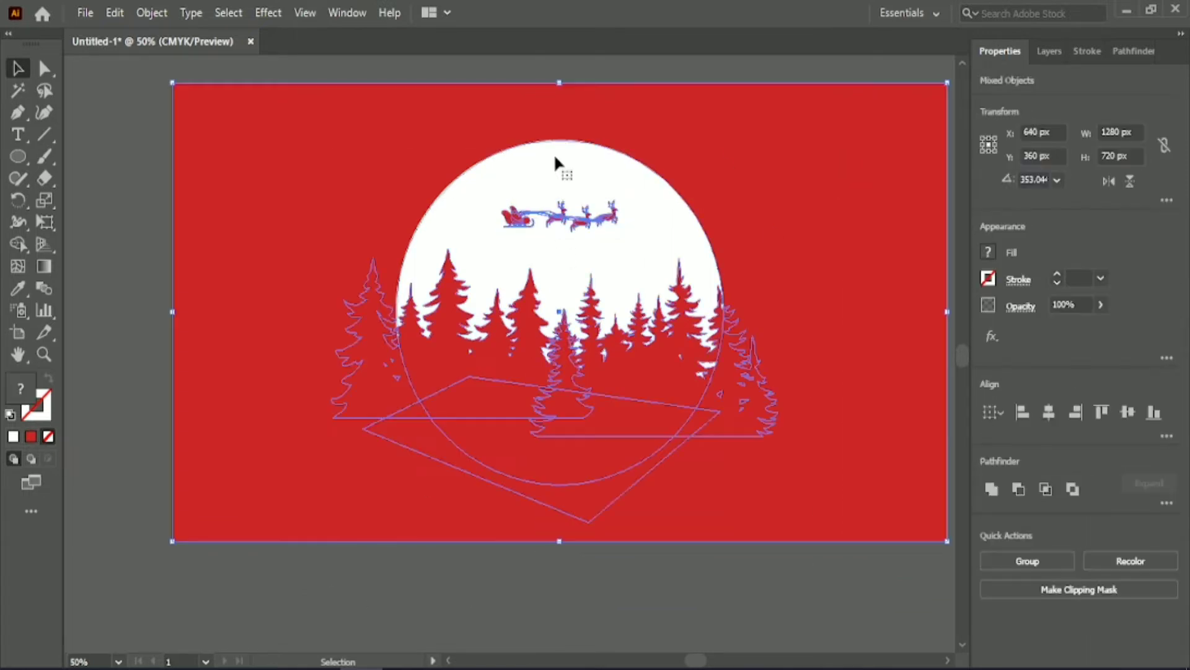
pyautogui.click(151, 12)
pyautogui.click(438, 122)
pyautogui.click(152, 19)
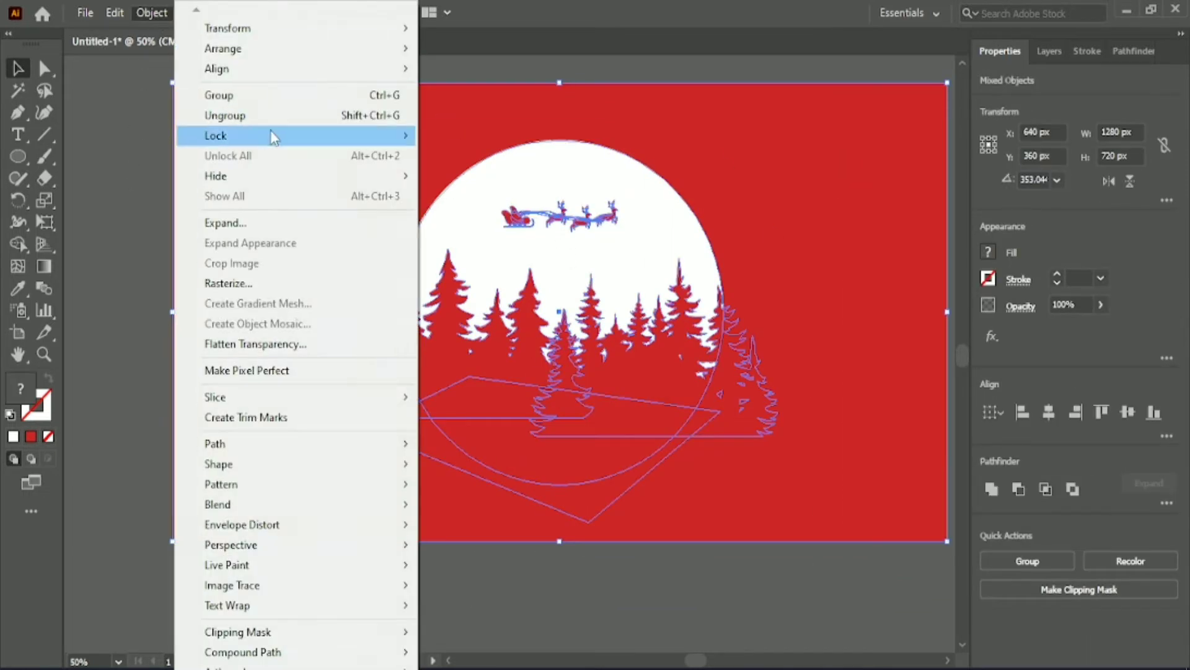
pyautogui.moveTo(266, 131)
pyautogui.click(507, 132)
pyautogui.moveTo(471, 155); pyautogui.dragTo(612, 411)
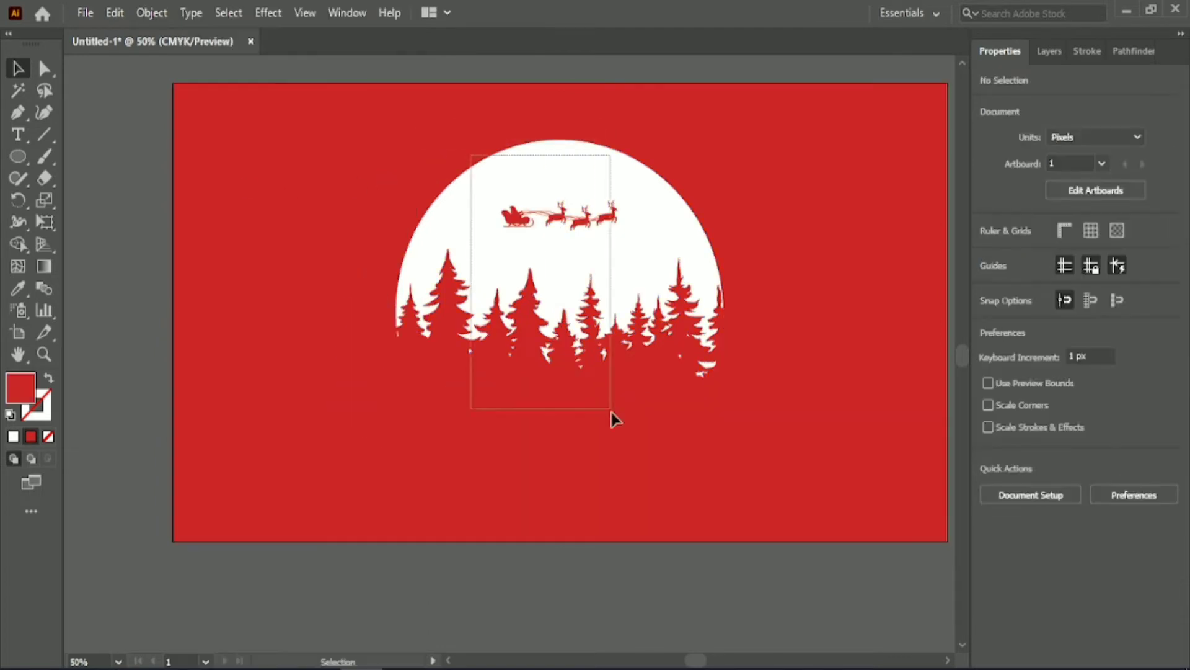
pyautogui.click(20, 151)
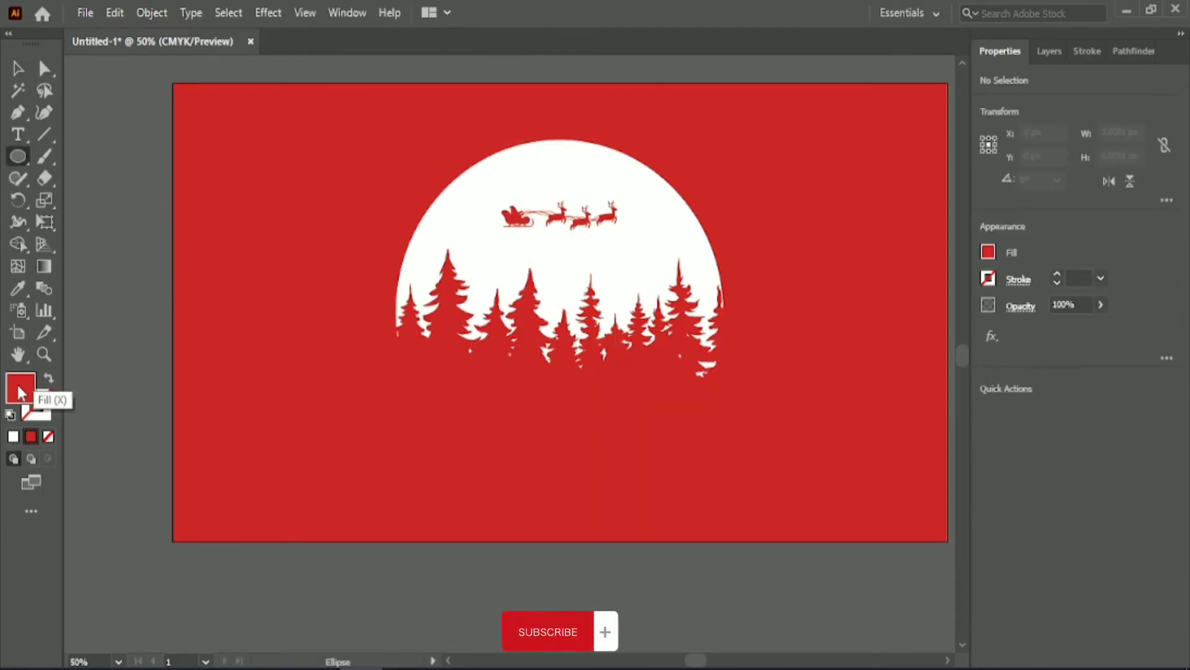
pyautogui.doubleClick(17, 385)
pyautogui.click(736, 243)
pyautogui.click(1147, 250)
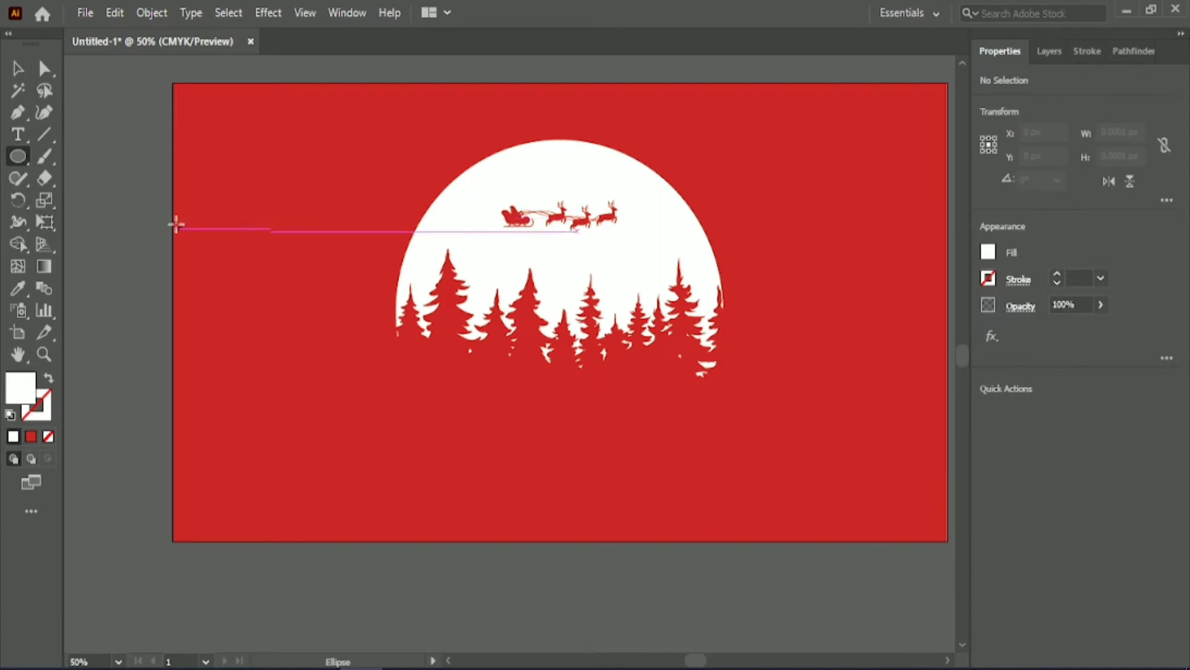
pyautogui.scroll(2, 617, 288)
pyautogui.scroll(6, 548, 323)
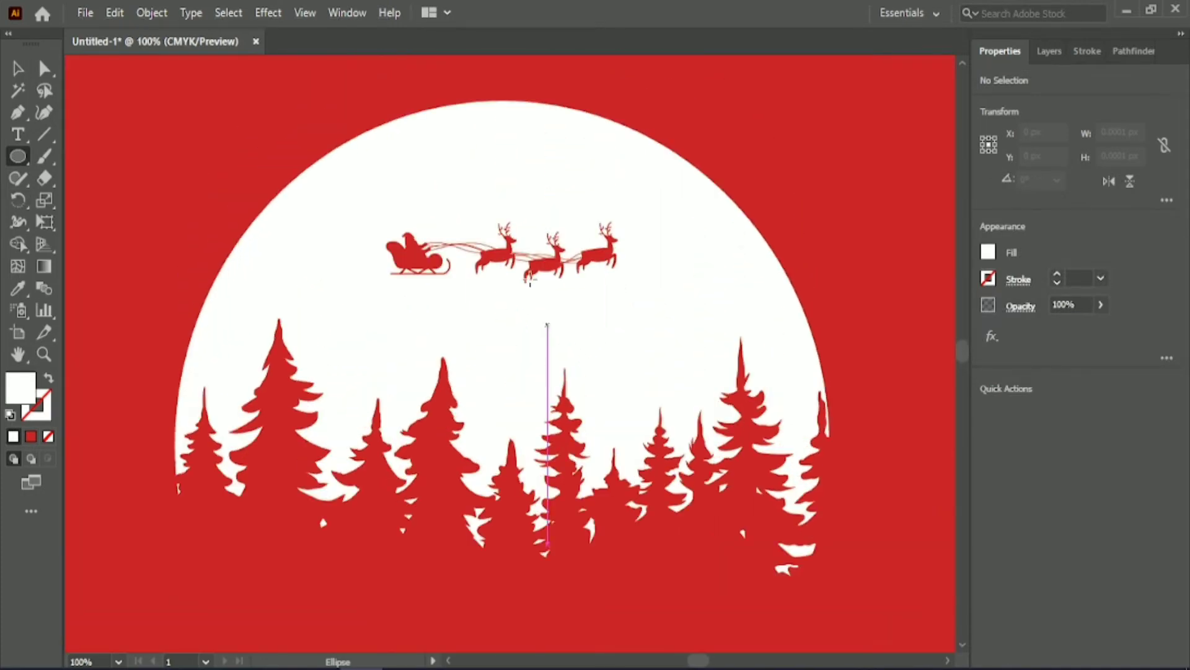
pyautogui.moveTo(431, 152); pyautogui.dragTo(434, 156)
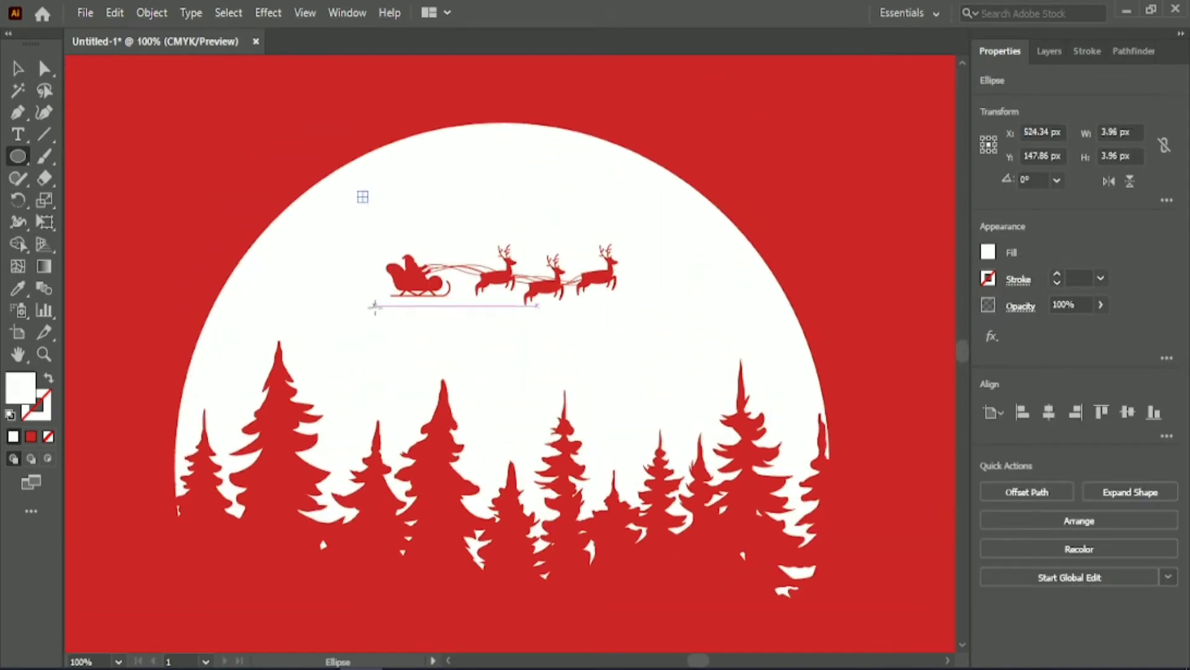
pyautogui.hotkey('ctrl', 'z')
pyautogui.hotkey('ctrl', 'z')
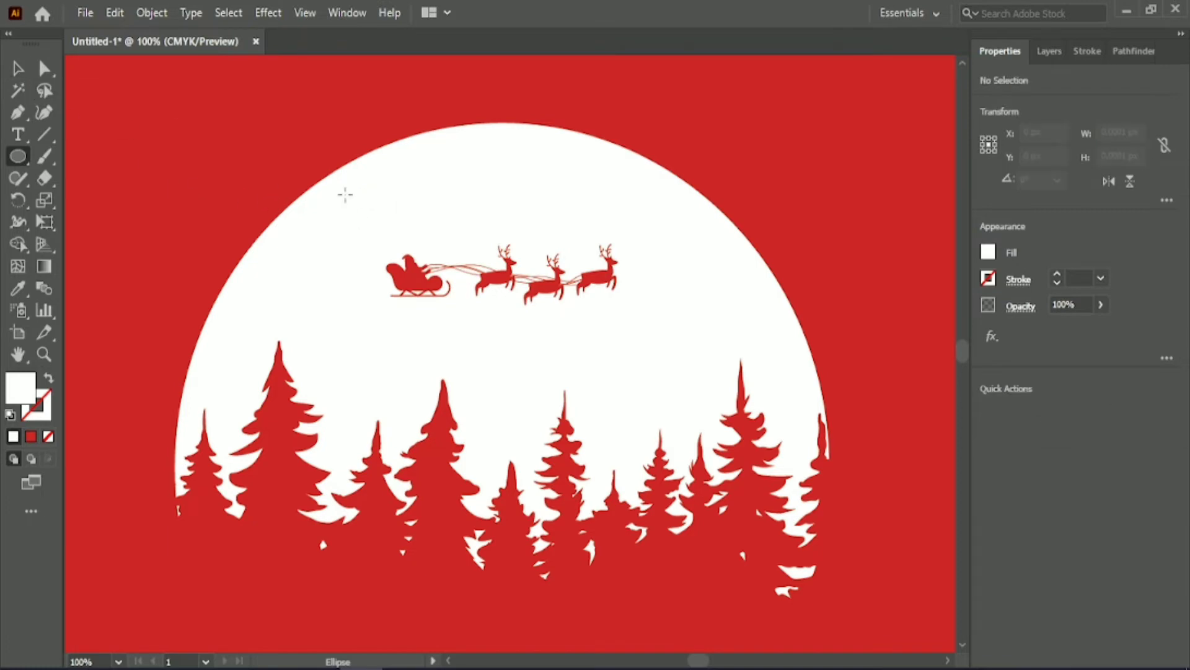
# Set the fill to the red gradient and draw small snow dots with the Ellipse tool in the moon's upper left part
pyautogui.click(30, 437)
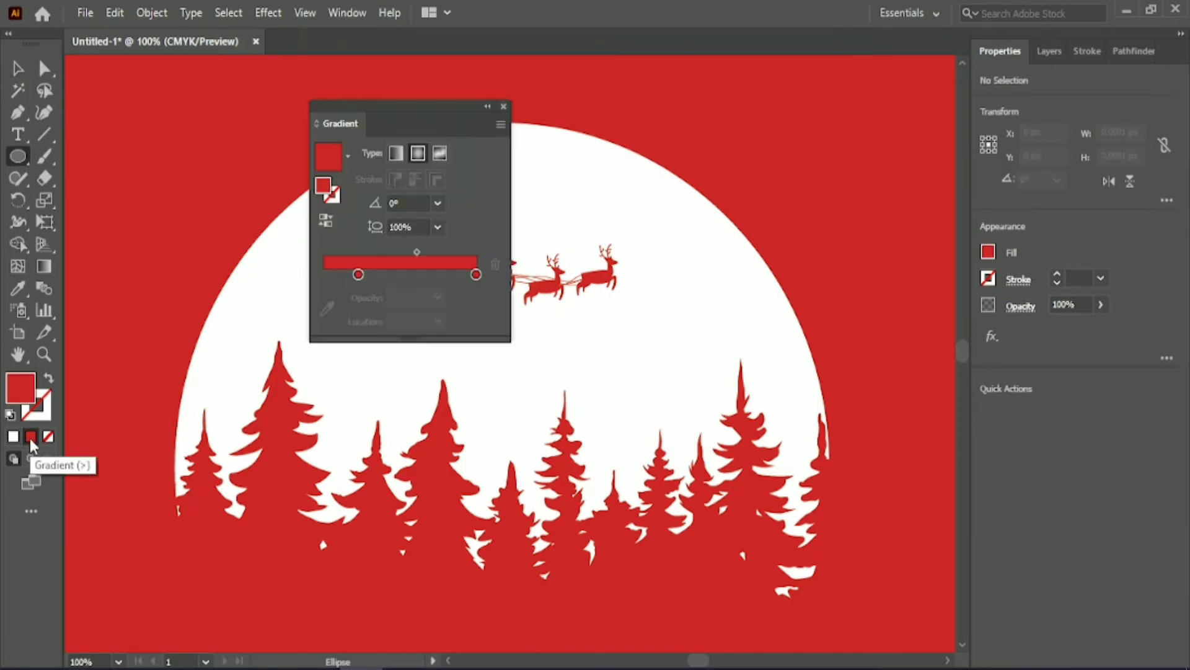
pyautogui.click(504, 107)
pyautogui.doubleClick(25, 391)
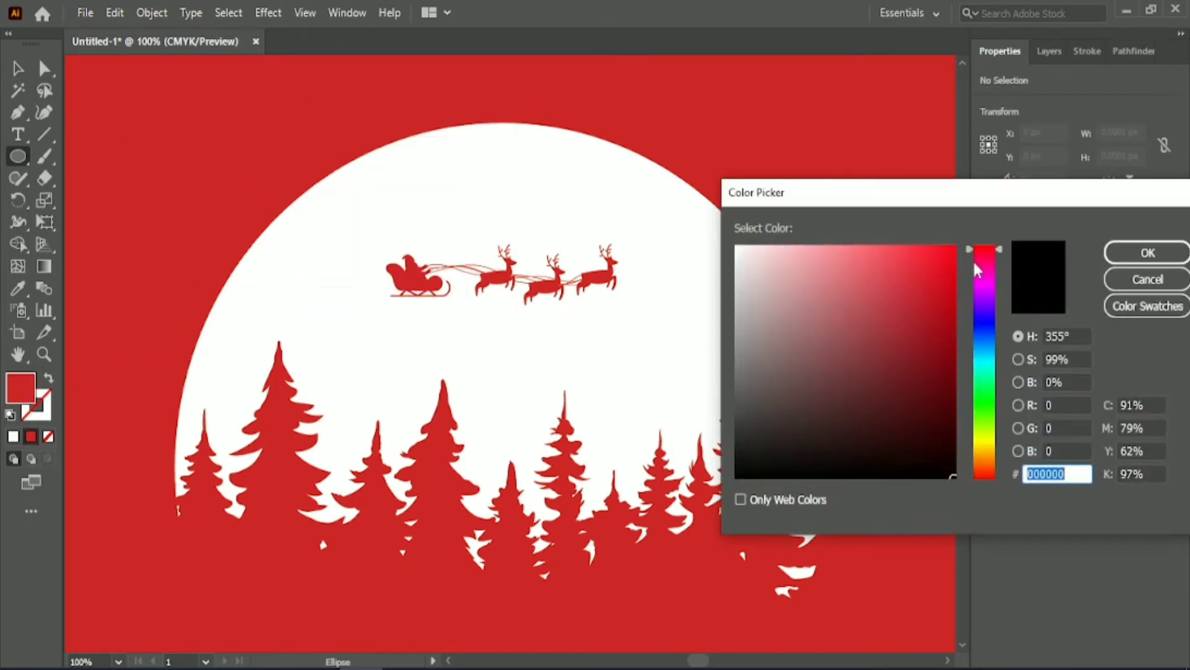
pyautogui.click(1181, 273)
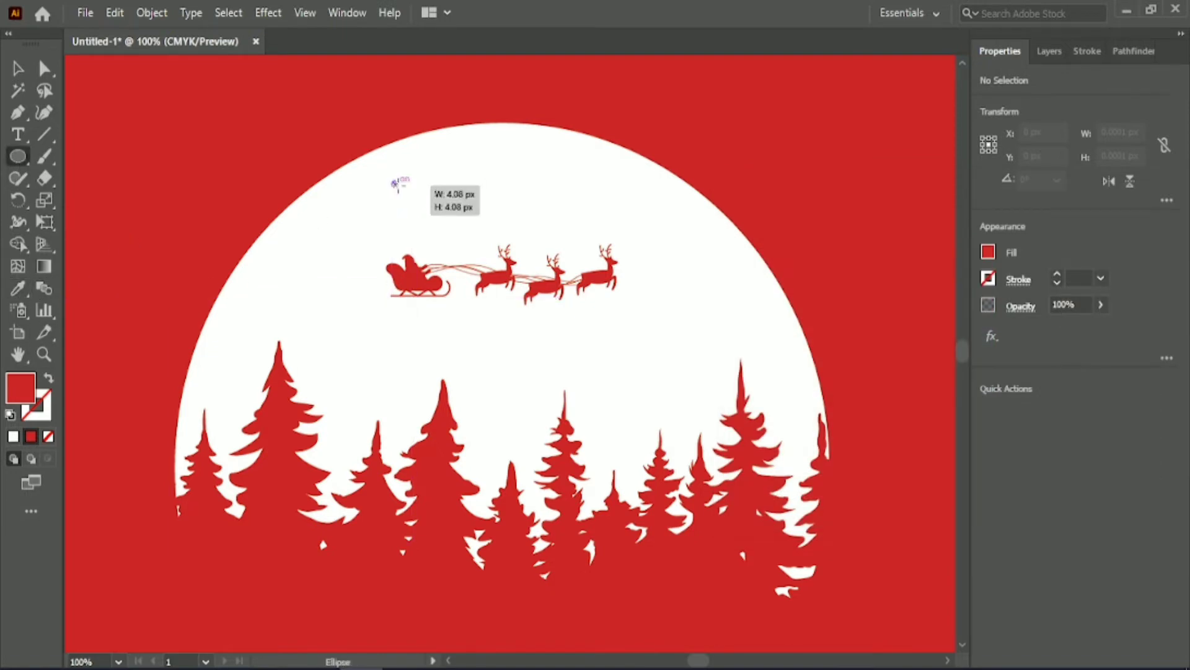
pyautogui.moveTo(395, 183); pyautogui.dragTo(397, 186)
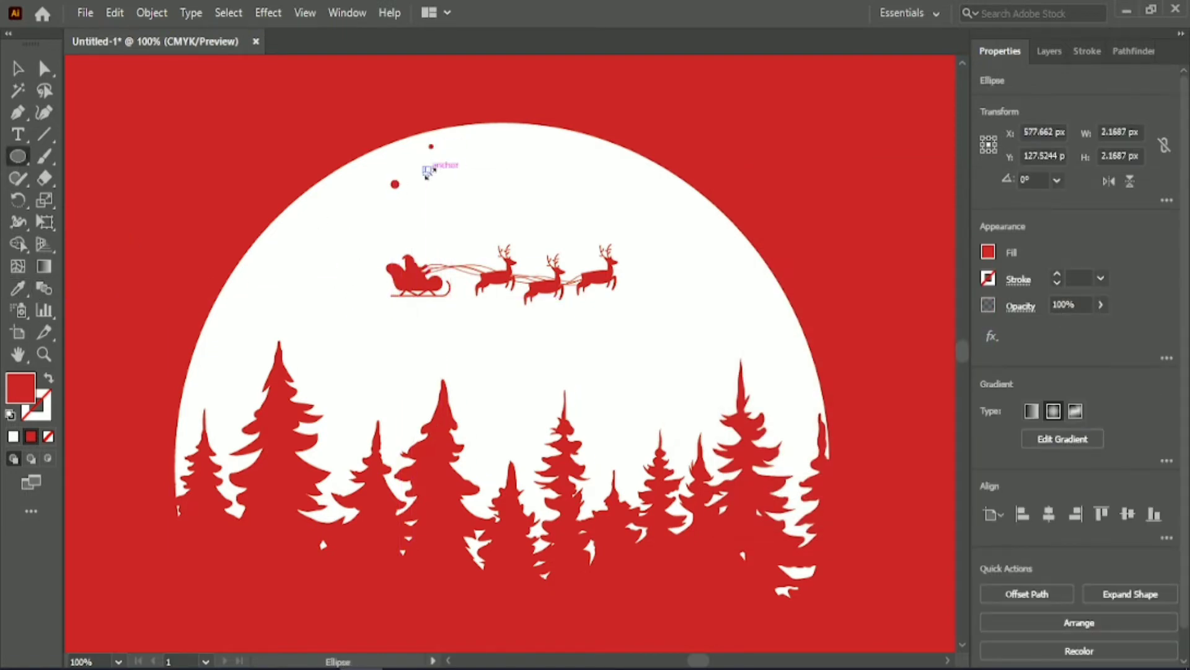
pyautogui.scroll(1, 426, 173)
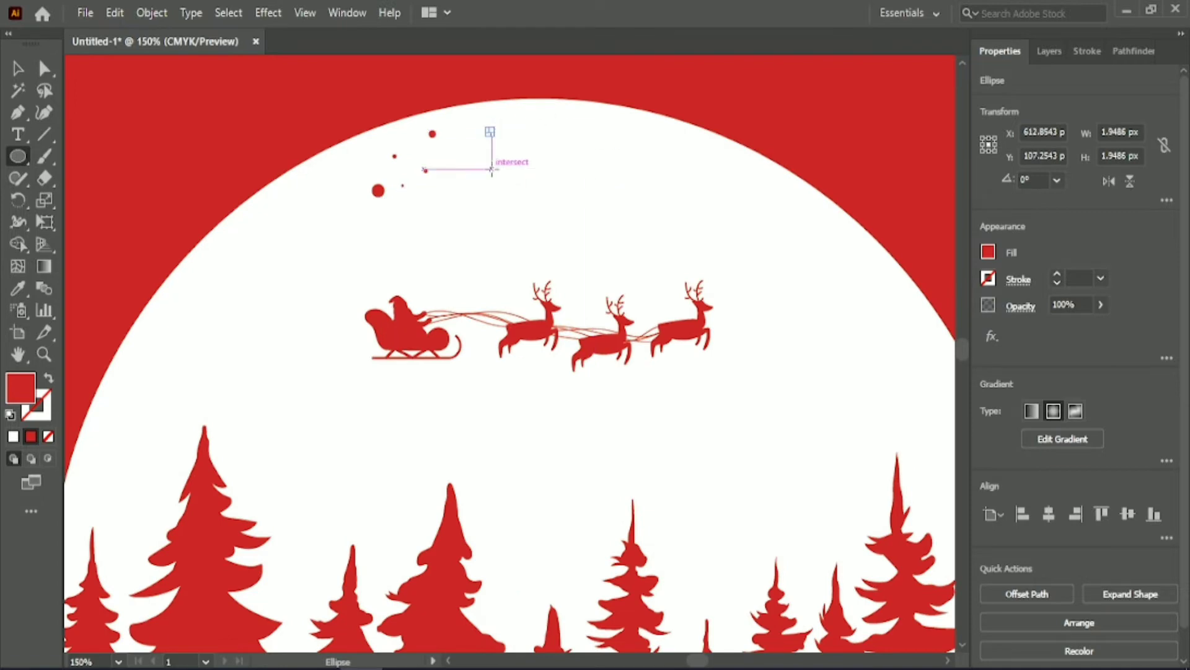
pyautogui.moveTo(449, 198); pyautogui.dragTo(449, 199)
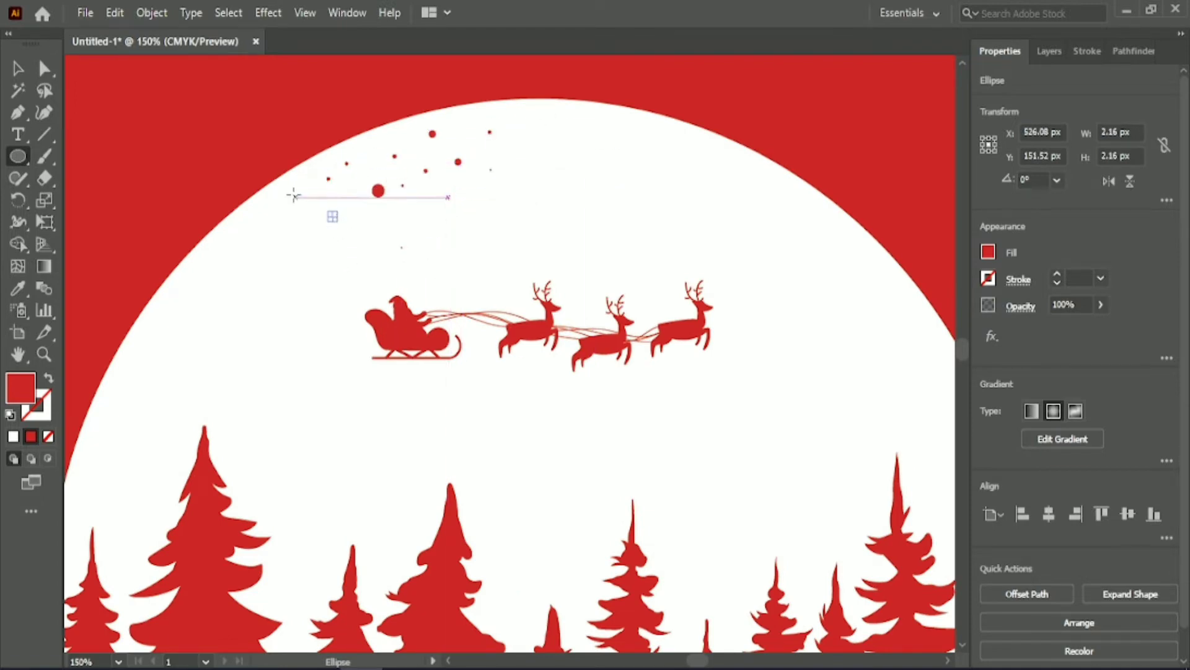
pyautogui.moveTo(294, 196); pyautogui.dragTo(300, 190)
pyautogui.moveTo(243, 247); pyautogui.dragTo(243, 246)
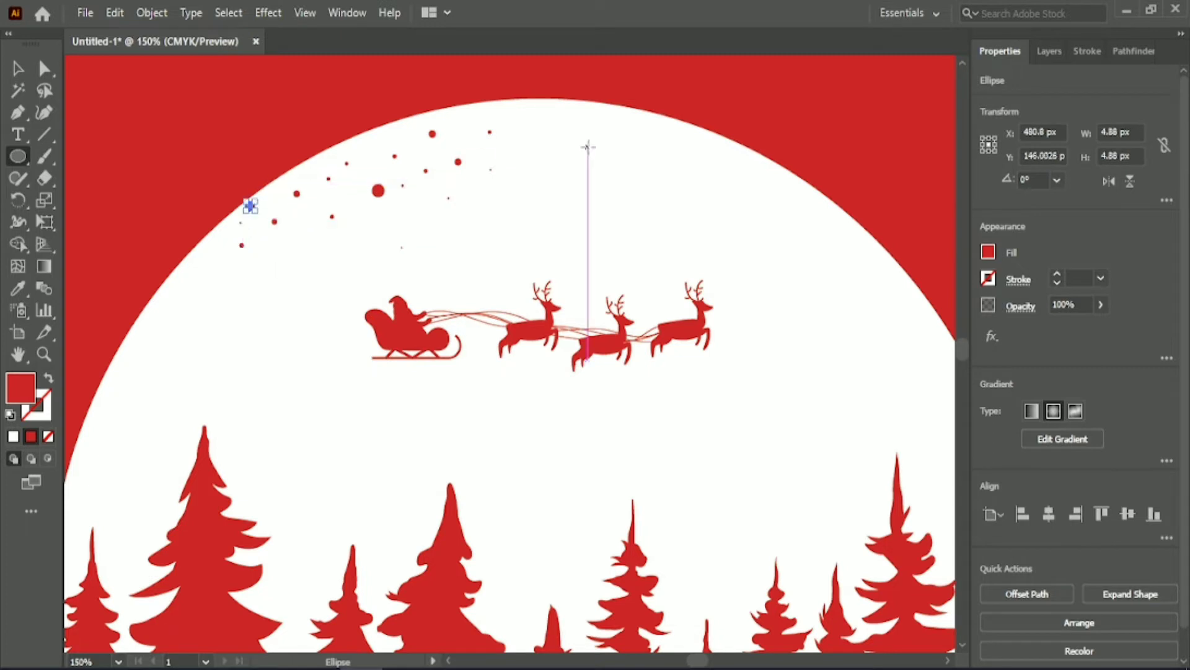
# Scatter small red snow dots of varied sizes across the top of the moon above the reindeer
pyautogui.moveTo(588, 147); pyautogui.dragTo(639, 161)
pyautogui.moveTo(684, 177); pyautogui.dragTo(688, 181)
pyautogui.moveTo(685, 150); pyautogui.dragTo(672, 139)
pyautogui.moveTo(659, 130); pyautogui.dragTo(661, 133)
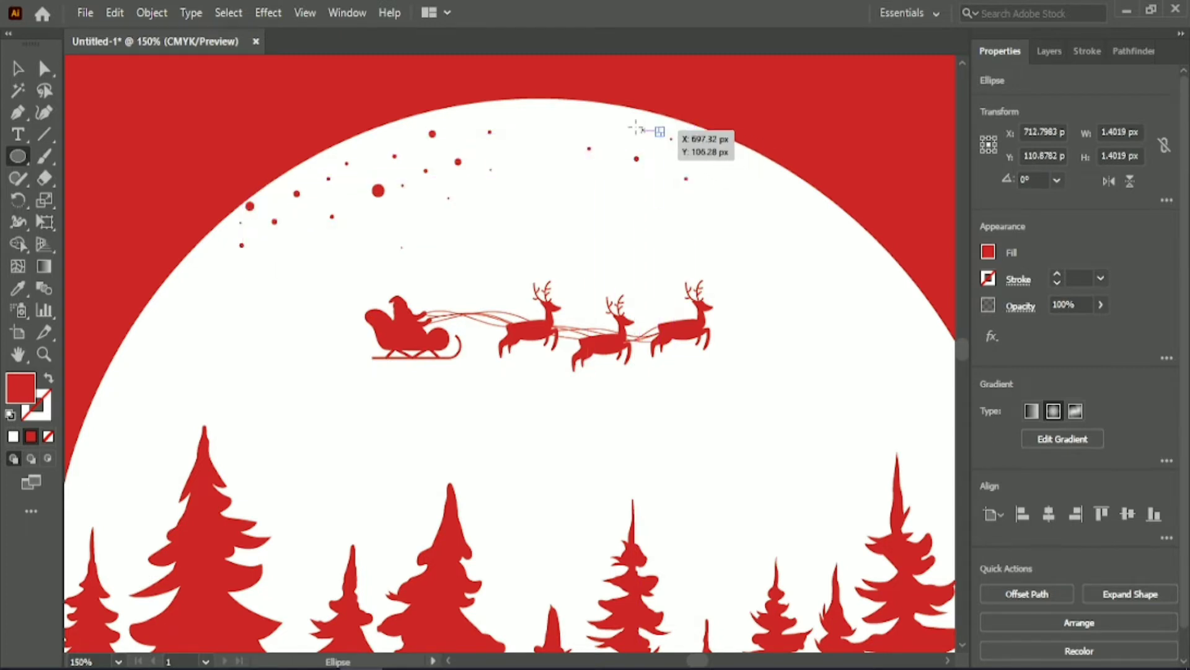
pyautogui.moveTo(581, 131); pyautogui.dragTo(548, 134)
pyautogui.moveTo(520, 147); pyautogui.dragTo(524, 151)
pyautogui.moveTo(546, 155); pyautogui.dragTo(549, 158)
pyautogui.moveTo(522, 110); pyautogui.dragTo(525, 112)
pyautogui.moveTo(555, 106); pyautogui.dragTo(591, 113)
pyautogui.moveTo(458, 112); pyautogui.dragTo(461, 114)
# Continue the red snow dots down along the moon's upper right edge
pyautogui.moveTo(635, 128); pyautogui.dragTo(637, 130)
pyautogui.moveTo(694, 131); pyautogui.dragTo(716, 177)
pyautogui.moveTo(712, 147); pyautogui.dragTo(714, 148)
pyautogui.moveTo(730, 165); pyautogui.dragTo(753, 177)
pyautogui.moveTo(752, 155); pyautogui.dragTo(824, 223)
pyautogui.click(779, 233)
pyautogui.click(645, 377)
pyautogui.moveTo(752, 199); pyautogui.dragTo(757, 203)
pyautogui.moveTo(770, 210)
pyautogui.mouseDown()
pyautogui.moveTo(768, 179)
pyautogui.moveTo(718, 206)
pyautogui.mouseUp()
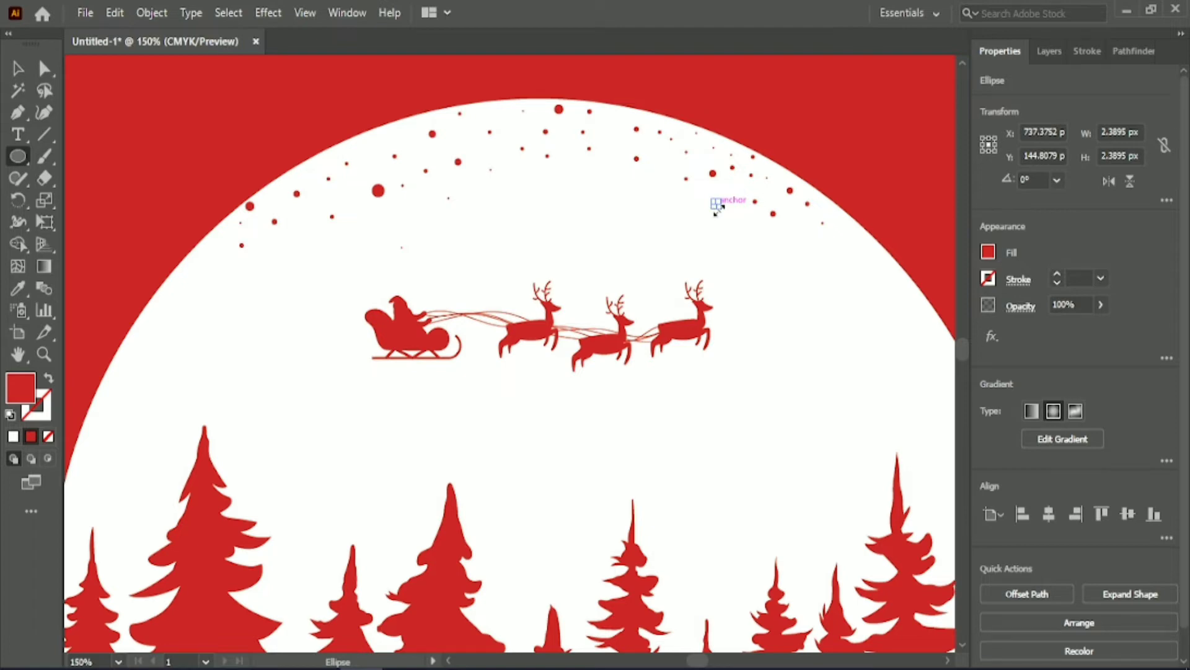
# Add small red snow dots close to the moon's upper left edge, following its curve
pyautogui.moveTo(385, 128); pyautogui.dragTo(387, 130)
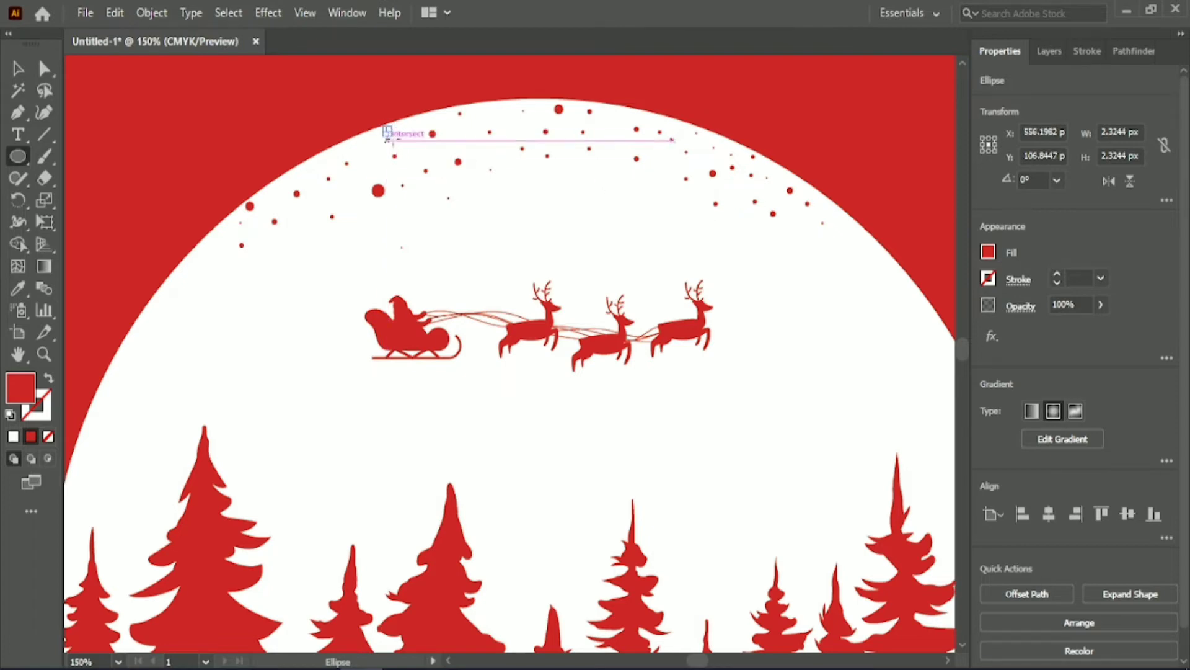
pyautogui.moveTo(484, 102); pyautogui.dragTo(490, 109)
pyautogui.moveTo(298, 162); pyautogui.dragTo(278, 184)
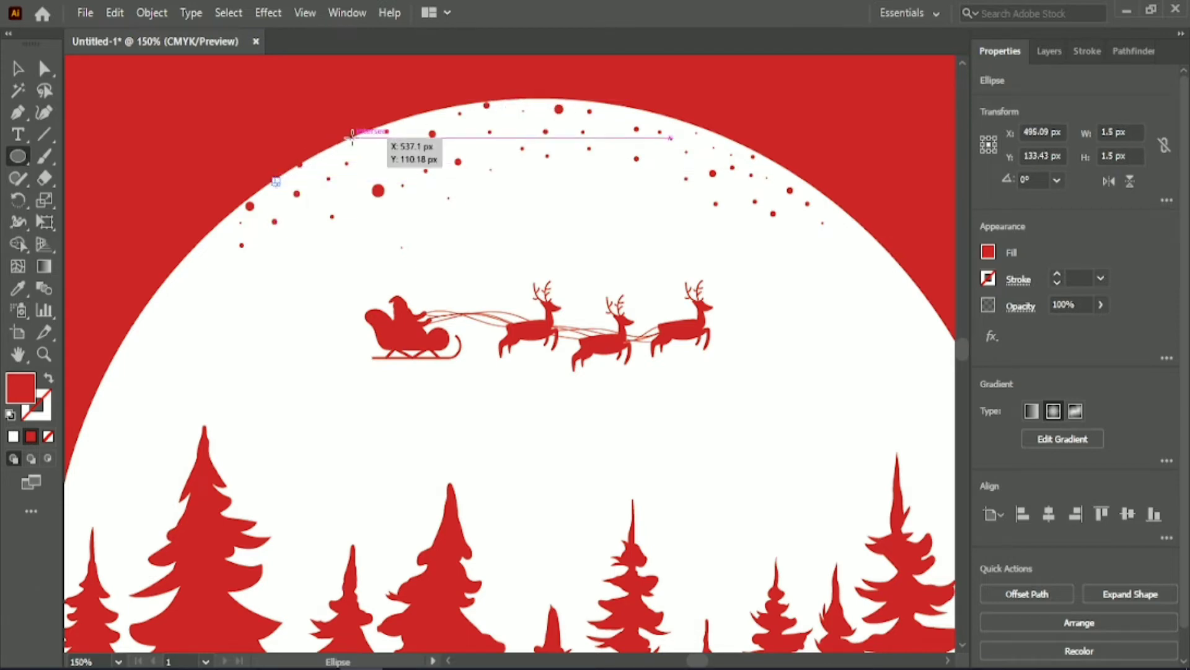
pyautogui.moveTo(352, 137); pyautogui.dragTo(356, 140)
pyautogui.moveTo(221, 238); pyautogui.dragTo(196, 264)
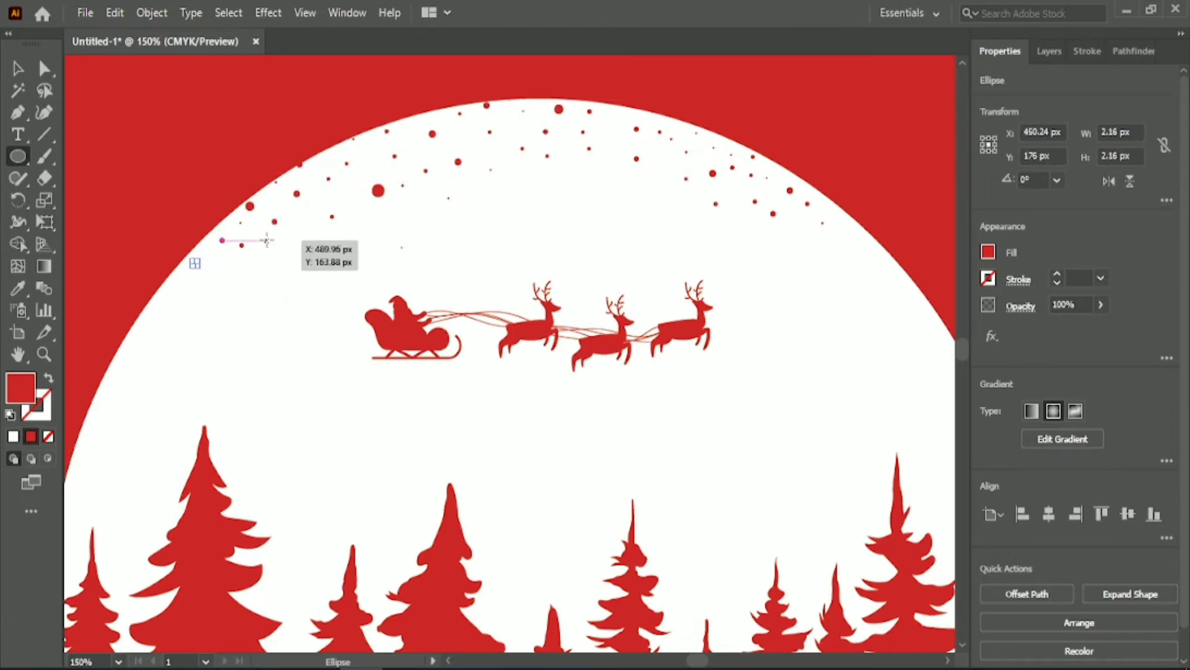
# Fill the gap between the top dots and the sleigh with more small red snow dots
pyautogui.moveTo(355, 211); pyautogui.dragTo(412, 219)
pyautogui.moveTo(400, 247); pyautogui.dragTo(403, 249)
pyautogui.moveTo(370, 237); pyautogui.dragTo(372, 240)
pyautogui.moveTo(461, 211); pyautogui.dragTo(465, 214)
pyautogui.moveTo(484, 195)
pyautogui.mouseDown()
pyautogui.moveTo(541, 183)
pyautogui.moveTo(513, 195)
pyautogui.mouseUp()
pyautogui.moveTo(610, 133); pyautogui.dragTo(614, 137)
pyautogui.moveTo(613, 178); pyautogui.dragTo(579, 187)
pyautogui.moveTo(556, 203); pyautogui.dragTo(531, 222)
pyautogui.moveTo(428, 233); pyautogui.dragTo(431, 238)
pyautogui.moveTo(448, 234); pyautogui.dragTo(452, 237)
pyautogui.moveTo(487, 221); pyautogui.dragTo(475, 247)
# Scatter further red snow dots above the leading reindeer and towards the moon's right edge
pyautogui.moveTo(650, 175); pyautogui.dragTo(657, 182)
pyautogui.moveTo(644, 193); pyautogui.dragTo(571, 228)
pyautogui.moveTo(684, 223); pyautogui.dragTo(734, 227)
pyautogui.moveTo(679, 196); pyautogui.dragTo(686, 204)
pyautogui.moveTo(853, 222); pyautogui.dragTo(866, 253)
pyautogui.moveTo(842, 251); pyautogui.dragTo(844, 254)
pyautogui.moveTo(817, 245); pyautogui.dragTo(823, 251)
pyautogui.moveTo(773, 253); pyautogui.dragTo(790, 232)
pyautogui.moveTo(724, 247); pyautogui.dragTo(728, 251)
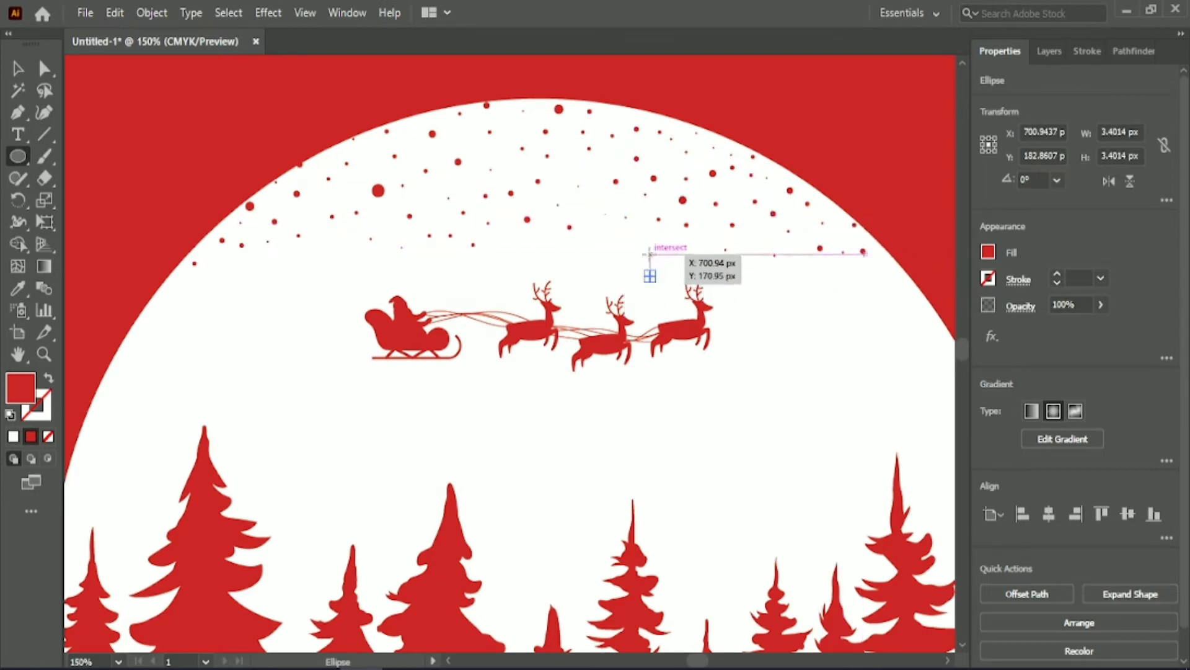
# Place red snow dots of mixed sizes directly above and between the reindeer
pyautogui.moveTo(651, 254); pyautogui.dragTo(657, 261)
pyautogui.moveTo(680, 248); pyautogui.dragTo(686, 253)
pyautogui.moveTo(610, 245); pyautogui.dragTo(619, 253)
pyautogui.moveTo(590, 211); pyautogui.dragTo(595, 214)
pyautogui.moveTo(537, 252); pyautogui.dragTo(542, 258)
pyautogui.moveTo(491, 268)
pyautogui.mouseDown()
pyautogui.moveTo(498, 276)
pyautogui.moveTo(466, 280)
pyautogui.moveTo(438, 265)
pyautogui.mouseUp()
pyautogui.click(466, 287)
pyautogui.click(637, 374)
pyautogui.moveTo(499, 248); pyautogui.dragTo(502, 252)
pyautogui.moveTo(523, 298); pyautogui.dragTo(524, 299)
pyautogui.moveTo(570, 261); pyautogui.dragTo(586, 302)
pyautogui.moveTo(638, 308); pyautogui.dragTo(642, 312)
pyautogui.moveTo(423, 292); pyautogui.dragTo(399, 283)
# Add red snow dots around Santa and behind the sleigh, out to the moon's left edge
pyautogui.moveTo(346, 306); pyautogui.dragTo(348, 277)
pyautogui.moveTo(347, 244)
pyautogui.mouseDown()
pyautogui.moveTo(368, 278)
pyautogui.moveTo(339, 258)
pyautogui.mouseUp()
pyautogui.moveTo(311, 255); pyautogui.dragTo(319, 263)
pyautogui.moveTo(385, 229); pyautogui.dragTo(394, 239)
pyautogui.moveTo(359, 314); pyautogui.dragTo(359, 316)
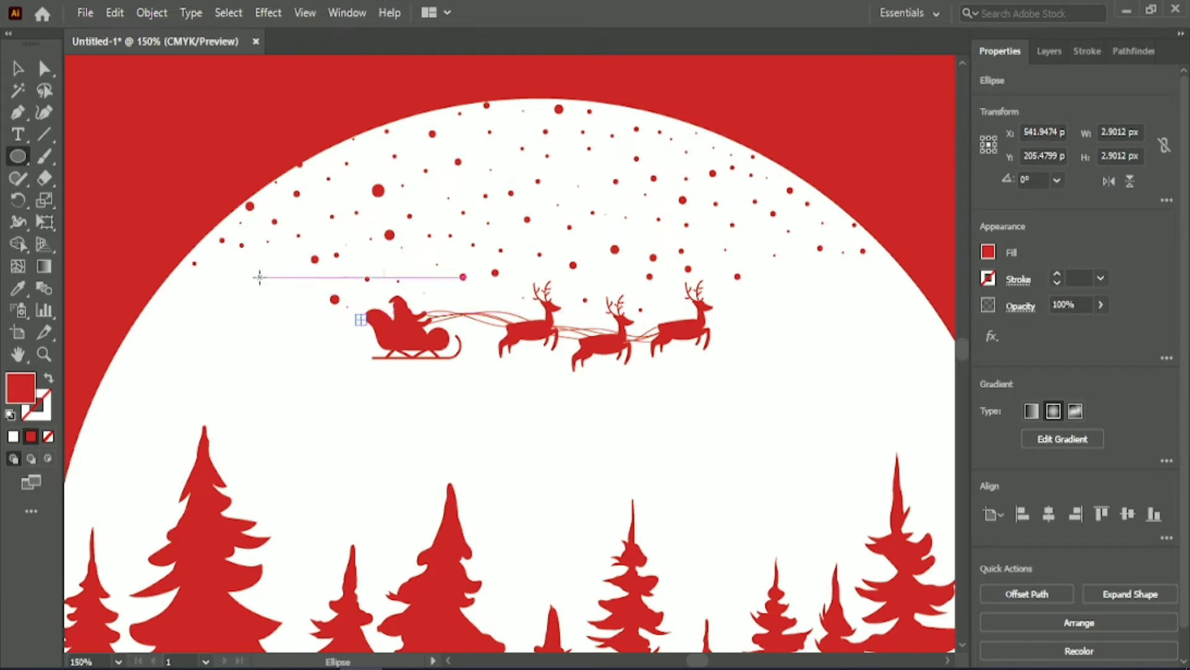
pyautogui.moveTo(259, 277)
pyautogui.mouseDown()
pyautogui.moveTo(266, 284)
pyautogui.moveTo(283, 263)
pyautogui.mouseUp()
pyautogui.moveTo(289, 294); pyautogui.dragTo(291, 297)
pyautogui.moveTo(175, 287); pyautogui.dragTo(163, 317)
# Add red snow dots in front of the leading reindeer and down the moon's right edge
pyautogui.moveTo(830, 273); pyautogui.dragTo(805, 281)
pyautogui.moveTo(929, 323); pyautogui.dragTo(920, 297)
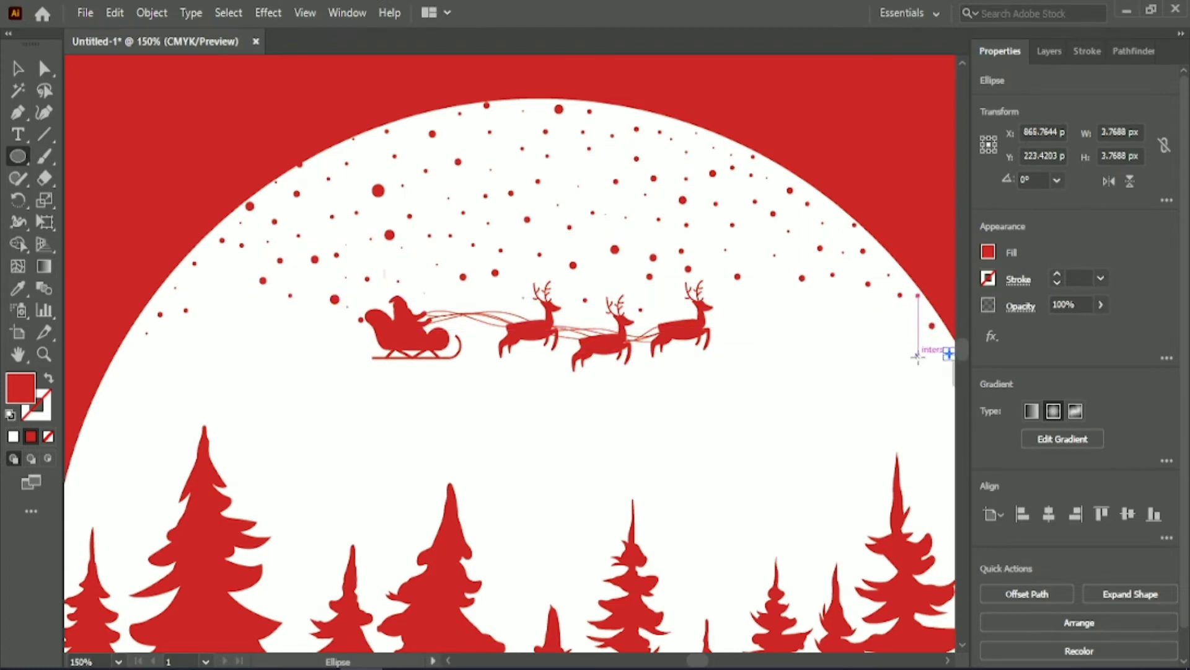
pyautogui.moveTo(916, 354); pyautogui.dragTo(918, 356)
pyautogui.moveTo(898, 330); pyautogui.dragTo(908, 341)
pyautogui.moveTo(870, 325); pyautogui.dragTo(875, 329)
pyautogui.moveTo(852, 322); pyautogui.dragTo(813, 329)
pyautogui.moveTo(757, 326)
pyautogui.mouseDown()
pyautogui.moveTo(766, 335)
pyautogui.moveTo(744, 357)
pyautogui.mouseUp()
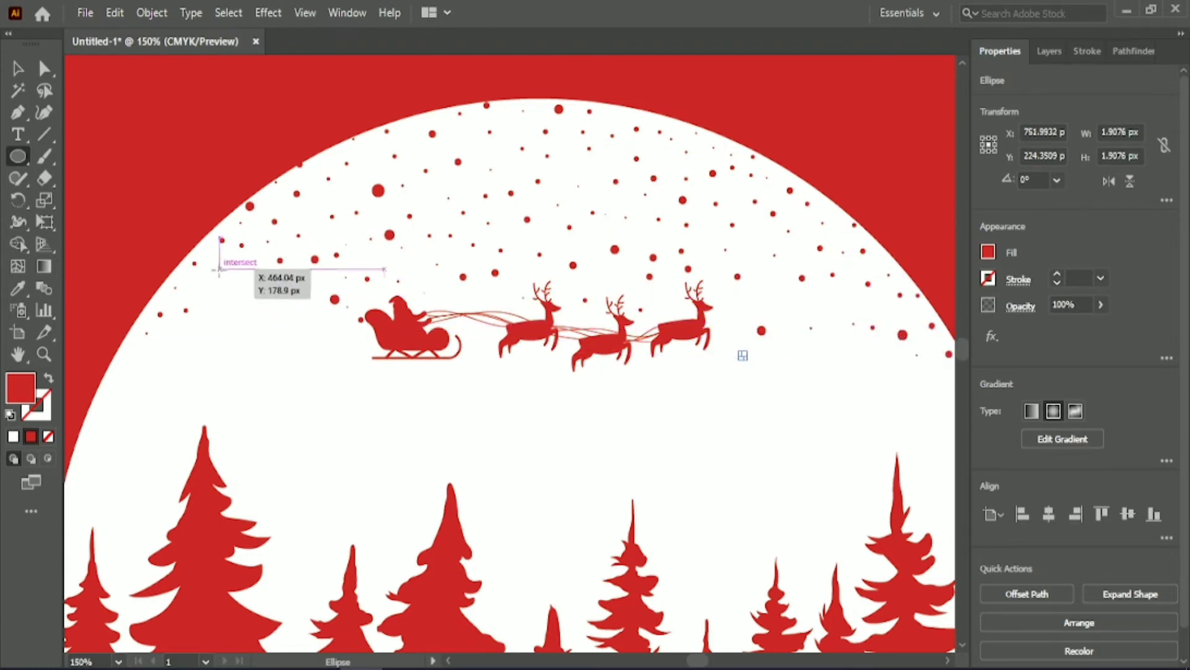
# Scatter red snow dots through the empty area behind and just below the sleigh, above the left trees
pyautogui.moveTo(219, 269); pyautogui.dragTo(222, 271)
pyautogui.moveTo(206, 287); pyautogui.dragTo(214, 317)
pyautogui.moveTo(232, 293); pyautogui.dragTo(236, 297)
pyautogui.moveTo(243, 321); pyautogui.dragTo(250, 327)
pyautogui.moveTo(283, 328)
pyautogui.mouseDown()
pyautogui.moveTo(318, 364)
pyautogui.moveTo(323, 388)
pyautogui.moveTo(235, 353)
pyautogui.mouseUp()
pyautogui.click(345, 386)
pyautogui.click(610, 377)
pyautogui.click(260, 372)
pyautogui.click(633, 371)
pyautogui.click(184, 372)
pyautogui.click(627, 374)
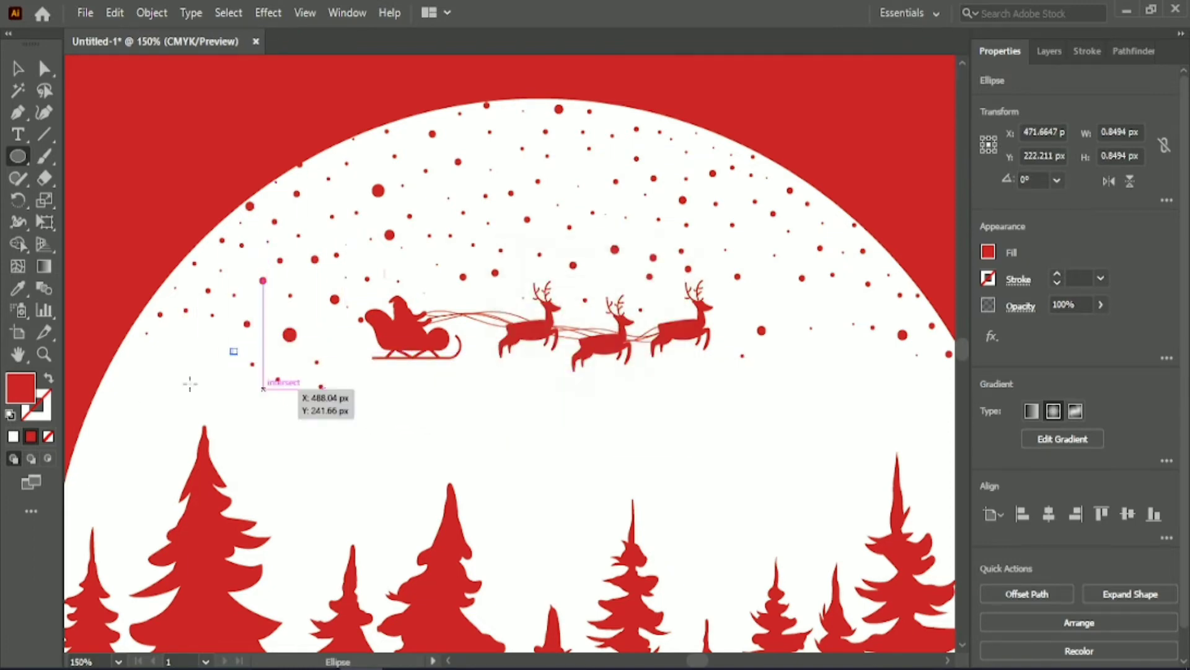
# Draw a row of small red snow dots below the sleigh, from the moon's left edge to beneath the reindeer
pyautogui.moveTo(160, 372); pyautogui.dragTo(163, 375)
pyautogui.moveTo(129, 375); pyautogui.dragTo(205, 388)
pyautogui.moveTo(384, 385); pyautogui.dragTo(409, 391)
pyautogui.moveTo(430, 391); pyautogui.dragTo(436, 397)
pyautogui.moveTo(449, 390); pyautogui.dragTo(459, 400)
pyautogui.moveTo(346, 362); pyautogui.dragTo(350, 367)
pyautogui.moveTo(472, 333); pyautogui.dragTo(478, 339)
pyautogui.moveTo(501, 402); pyautogui.dragTo(578, 411)
# Delete the oversized dot behind the sleigh and put a copy of the 5.6 px dot from below the sleigh there
pyautogui.press('Delete')
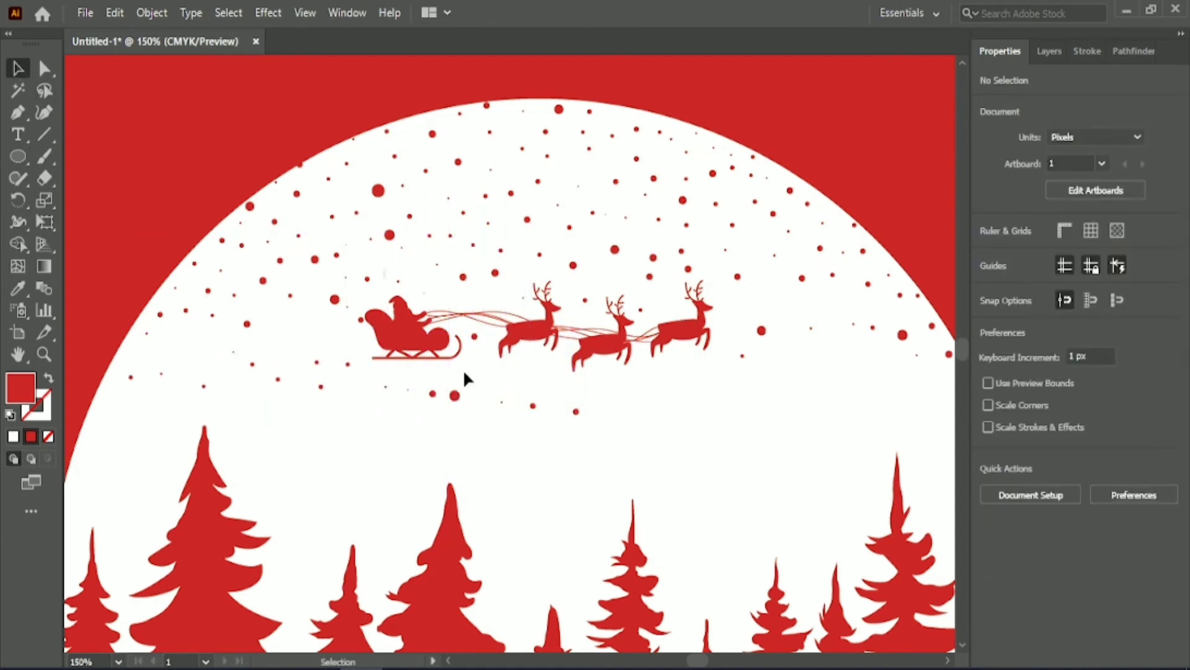
pyautogui.moveTo(457, 396); pyautogui.dragTo(293, 335)
pyautogui.click(20, 162)
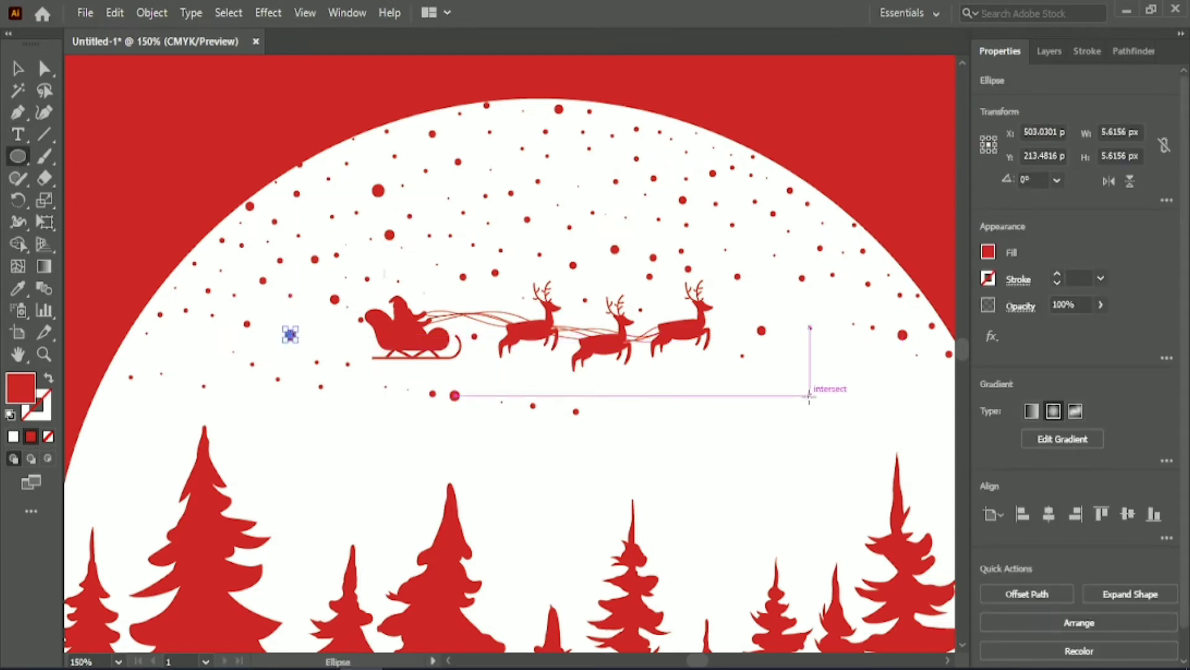
# Add small red snow dots around the reindeer and in a row beneath them
pyautogui.scroll(-1, 650, 352)
pyautogui.moveTo(521, 340); pyautogui.dragTo(489, 343)
pyautogui.moveTo(666, 285); pyautogui.dragTo(669, 289)
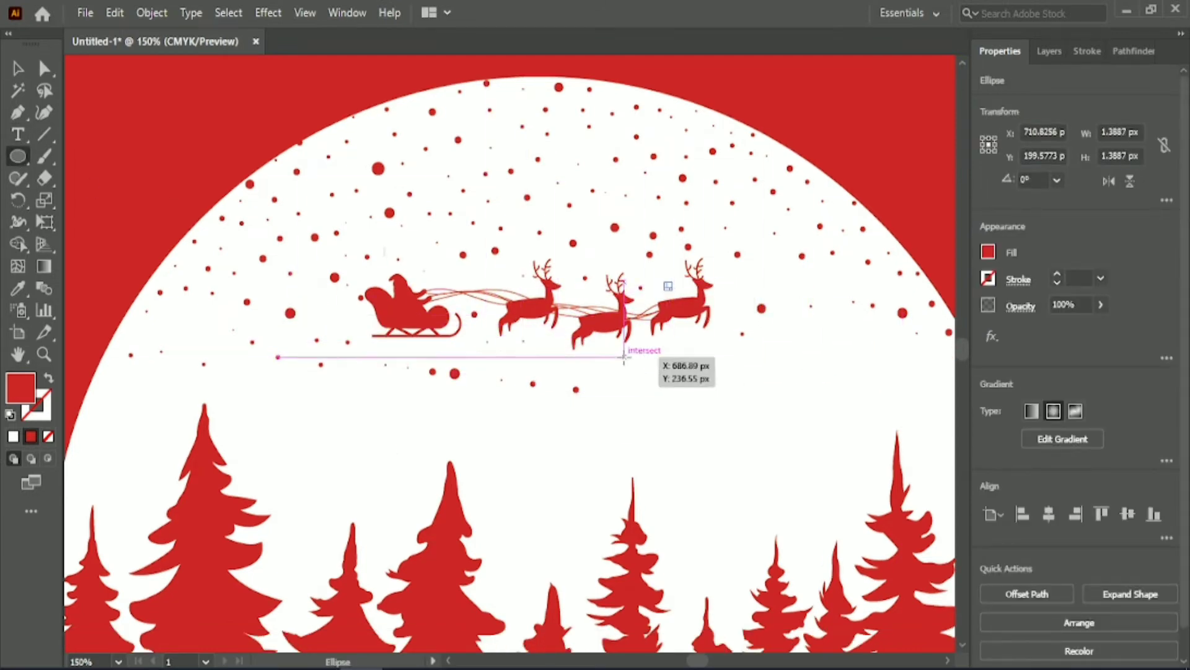
pyautogui.moveTo(624, 357); pyautogui.dragTo(628, 360)
pyautogui.moveTo(659, 351); pyautogui.dragTo(664, 356)
pyautogui.moveTo(564, 355); pyautogui.dragTo(571, 362)
pyautogui.moveTo(601, 390); pyautogui.dragTo(635, 389)
pyautogui.moveTo(667, 381); pyautogui.dragTo(720, 374)
# Scatter red snow dots of varied sizes through the empty area ahead of and below the leading reindeer
pyautogui.moveTo(765, 270); pyautogui.dragTo(771, 276)
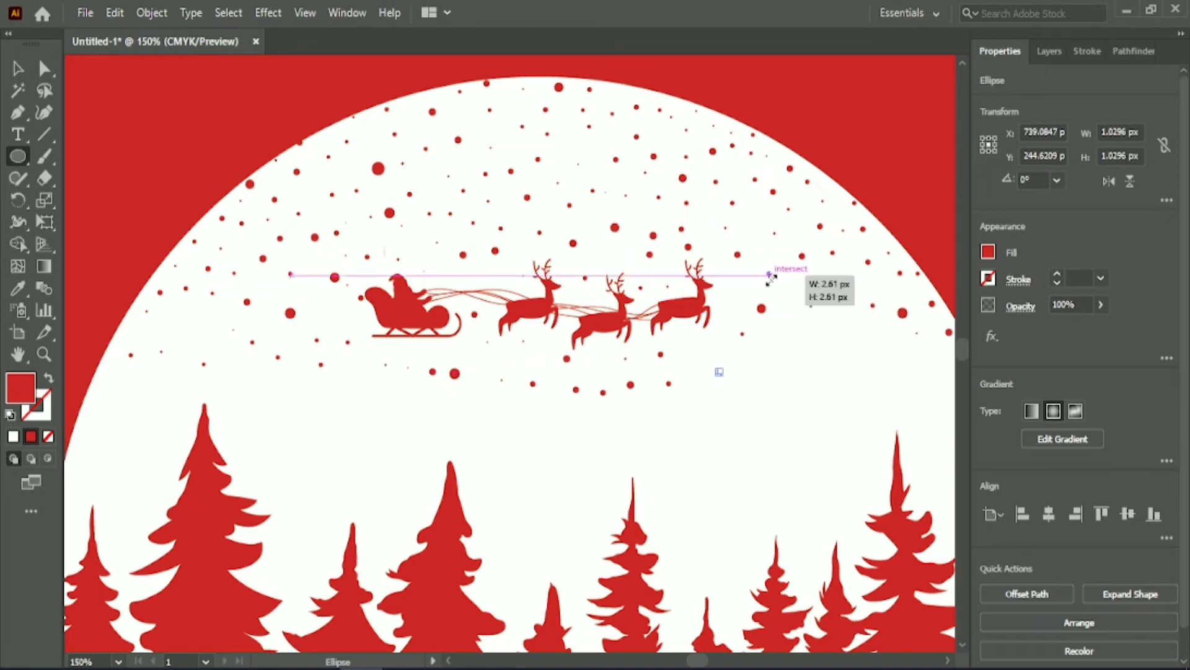
pyautogui.moveTo(720, 318); pyautogui.dragTo(696, 351)
pyautogui.moveTo(753, 376); pyautogui.dragTo(772, 351)
pyautogui.moveTo(782, 343); pyautogui.dragTo(788, 336)
pyautogui.moveTo(824, 282); pyautogui.dragTo(794, 296)
pyautogui.moveTo(811, 347); pyautogui.dragTo(864, 356)
pyautogui.moveTo(805, 377); pyautogui.dragTo(882, 383)
pyautogui.moveTo(834, 332); pyautogui.dragTo(845, 342)
pyautogui.moveTo(835, 375); pyautogui.dragTo(842, 382)
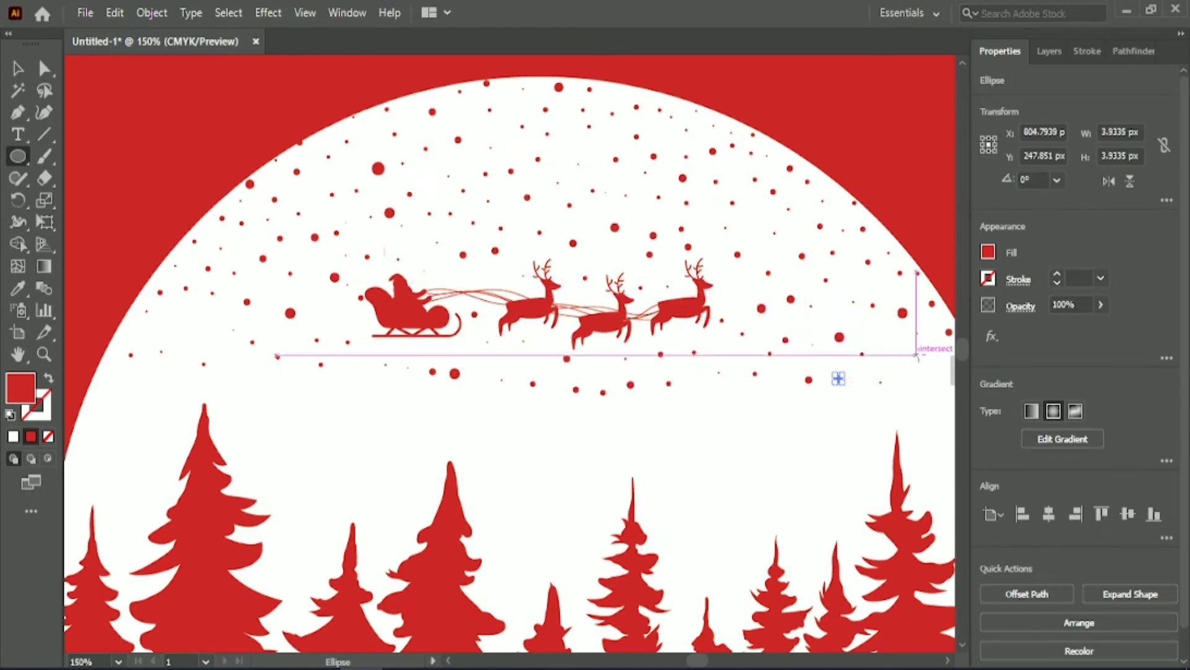
# Add red snow dots along the moon's right edge, including one about 4 px across, above the right trees
pyautogui.moveTo(915, 354); pyautogui.dragTo(922, 360)
pyautogui.moveTo(903, 399); pyautogui.dragTo(908, 404)
pyautogui.moveTo(353, 422); pyautogui.dragTo(374, 402)
pyautogui.hotkey('ctrl', 'z')
pyautogui.moveTo(699, 663); pyautogui.dragTo(702, 665)
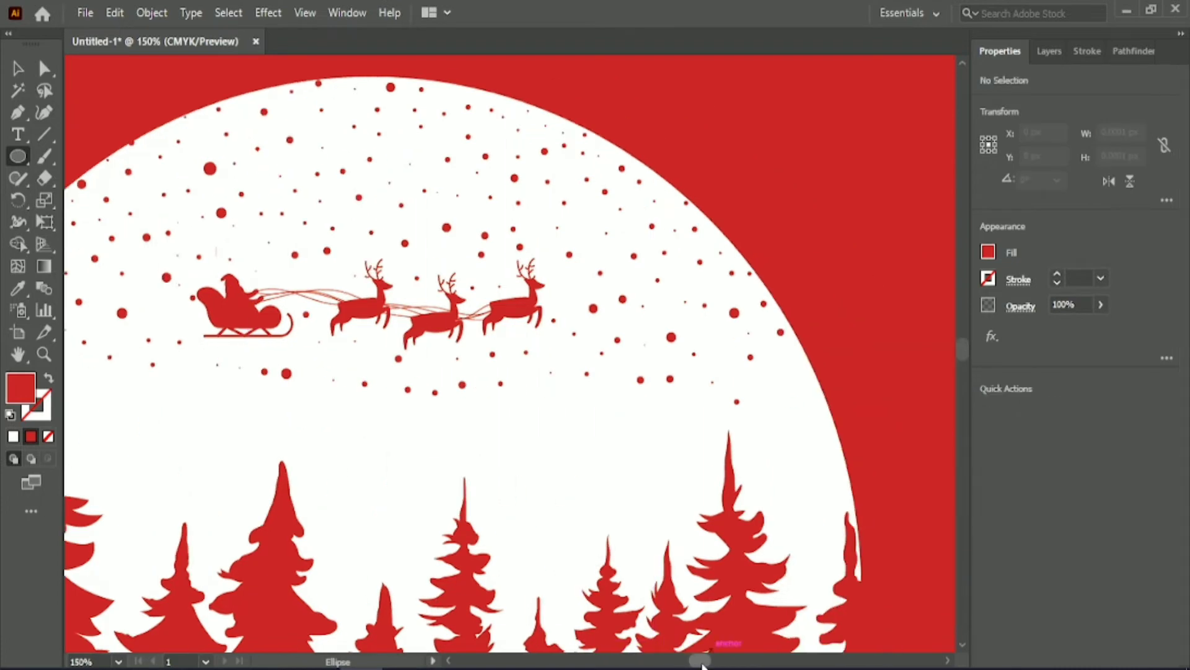
pyautogui.moveTo(784, 374); pyautogui.dragTo(797, 402)
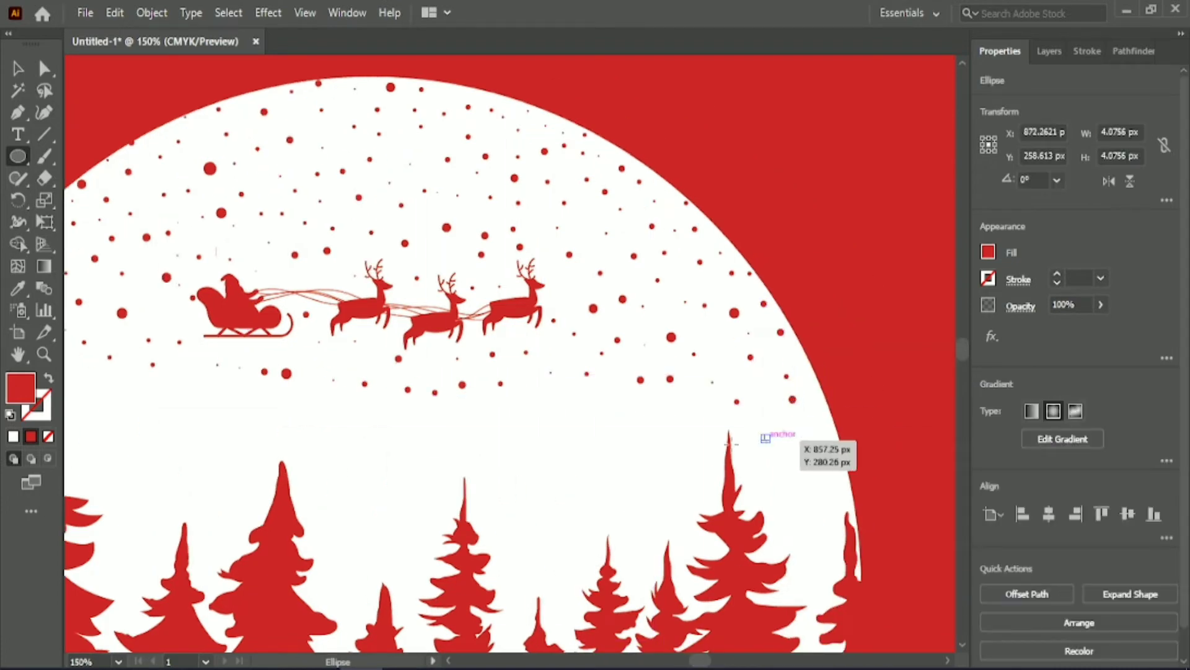
# Scatter red snow dots above the right-hand trees, with a larger one about 5.6 px across
pyautogui.moveTo(702, 440); pyautogui.dragTo(674, 445)
pyautogui.moveTo(649, 460); pyautogui.dragTo(625, 438)
pyautogui.moveTo(598, 497); pyautogui.dragTo(576, 479)
pyautogui.moveTo(551, 442); pyautogui.dragTo(502, 454)
pyautogui.moveTo(510, 494); pyautogui.dragTo(516, 500)
pyautogui.moveTo(528, 409); pyautogui.dragTo(604, 415)
pyautogui.moveTo(701, 660); pyautogui.dragTo(698, 661)
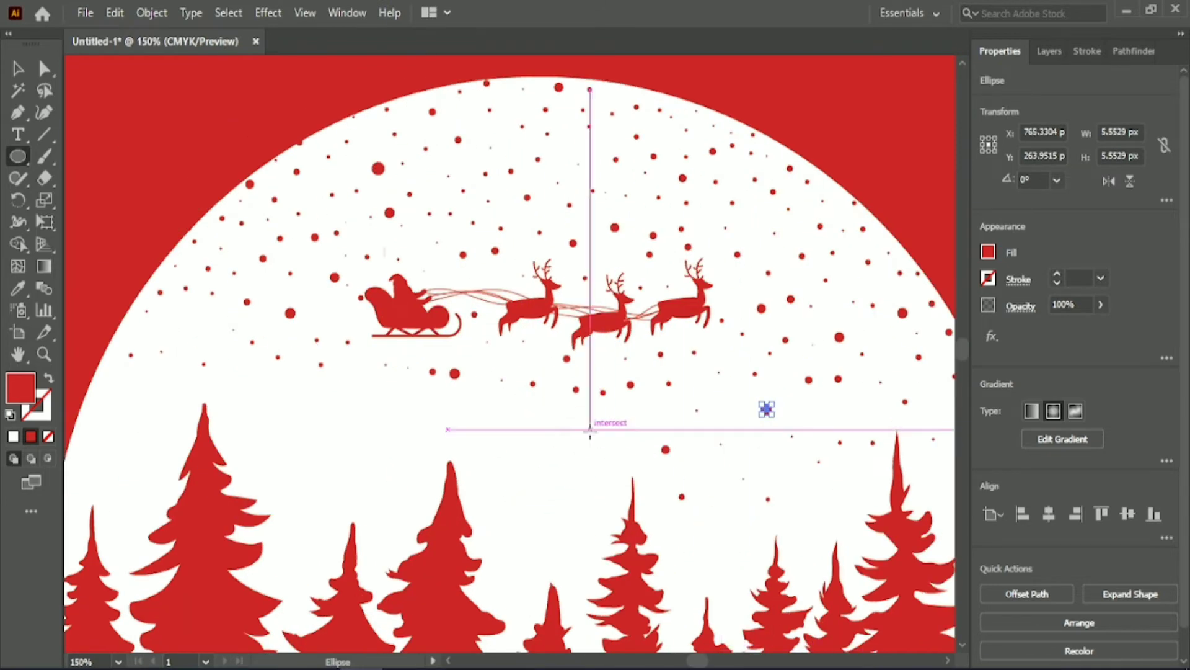
# Scatter red snow dots below the sleigh and reindeer, around the tips of the two middle trees
pyautogui.click(582, 442)
pyautogui.click(635, 374)
pyautogui.moveTo(582, 429); pyautogui.dragTo(586, 435)
pyautogui.moveTo(577, 464); pyautogui.dragTo(584, 472)
pyautogui.moveTo(495, 471); pyautogui.dragTo(506, 482)
pyautogui.moveTo(511, 429); pyautogui.dragTo(519, 437)
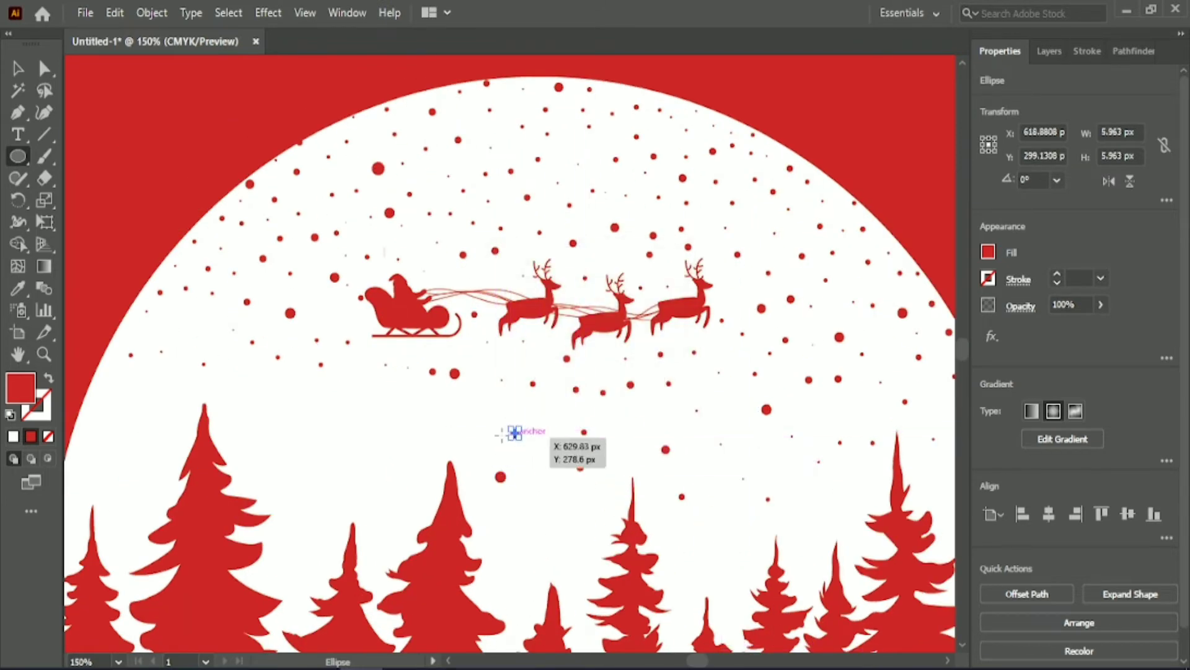
pyautogui.moveTo(429, 426); pyautogui.dragTo(411, 467)
pyautogui.moveTo(530, 494); pyautogui.dragTo(536, 500)
pyautogui.moveTo(541, 448); pyautogui.dragTo(546, 453)
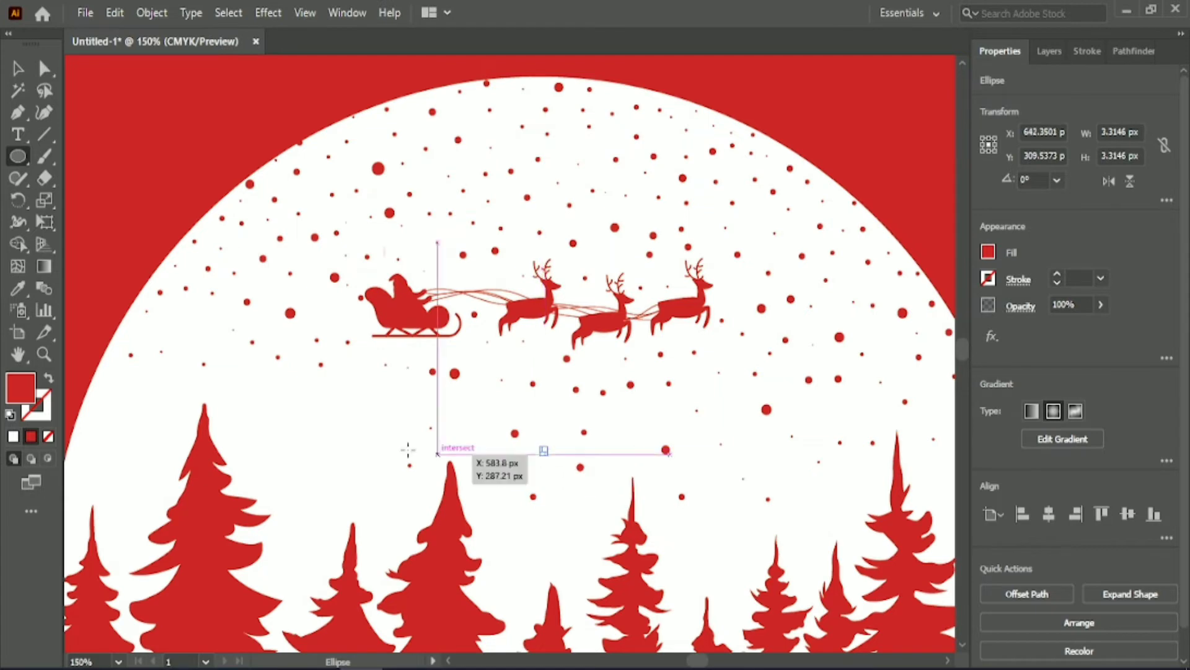
# Add small red snow dots around the tip of the tall left tree and out to the moon's left edge
pyautogui.moveTo(115, 396); pyautogui.dragTo(124, 403)
pyautogui.moveTo(100, 375); pyautogui.dragTo(98, 410)
pyautogui.moveTo(137, 421)
pyautogui.mouseDown()
pyautogui.moveTo(148, 398)
pyautogui.moveTo(182, 402)
pyautogui.mouseUp()
pyautogui.moveTo(180, 434); pyautogui.dragTo(182, 437)
pyautogui.click(219, 415)
pyautogui.click(565, 374)
pyautogui.moveTo(233, 400); pyautogui.dragTo(253, 435)
pyautogui.moveTo(264, 391); pyautogui.dragTo(267, 394)
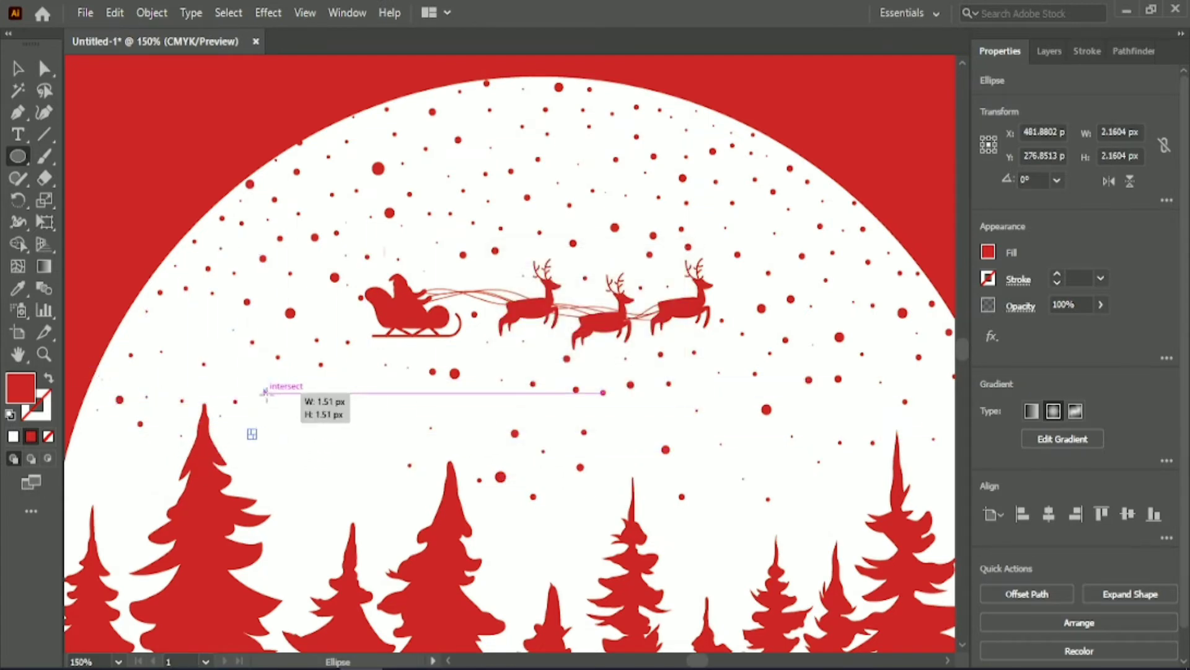
# Fill the gap between the two large left trees with red snow dots, the largest about 5.6 px across
pyautogui.moveTo(188, 324); pyautogui.dragTo(190, 327)
pyautogui.moveTo(310, 450); pyautogui.dragTo(317, 455)
pyautogui.moveTo(326, 403); pyautogui.dragTo(331, 406)
pyautogui.moveTo(358, 401); pyautogui.dragTo(367, 410)
pyautogui.moveTo(354, 455); pyautogui.dragTo(358, 460)
pyautogui.moveTo(289, 409); pyautogui.dragTo(299, 419)
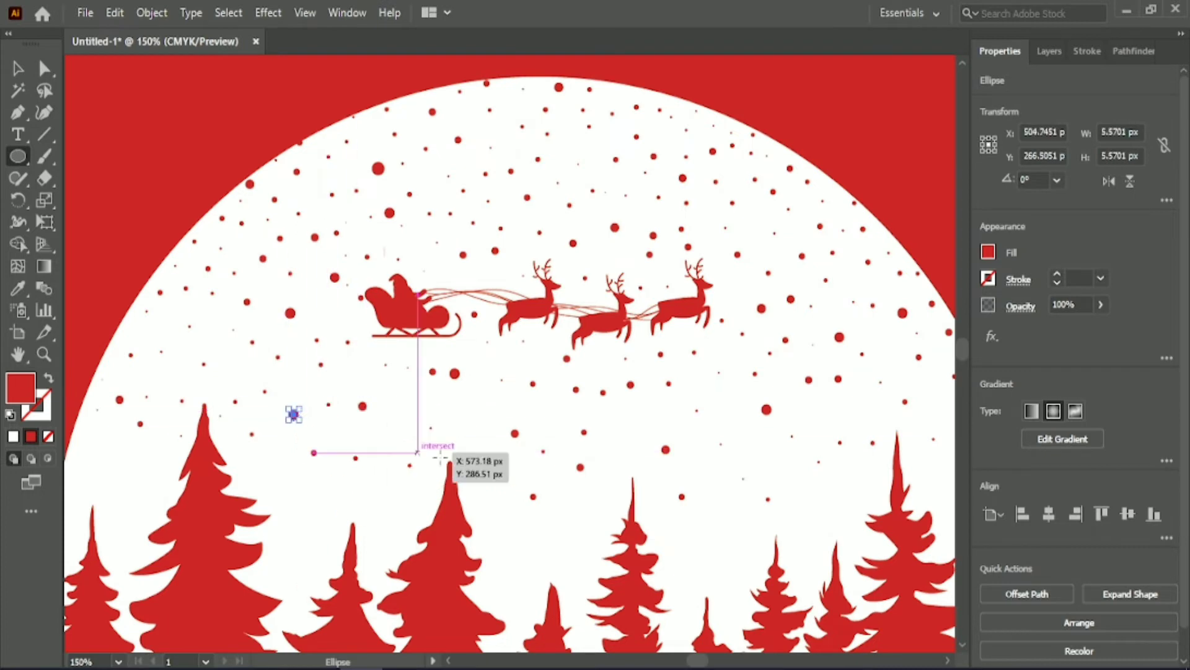
# Add tiny red snow dots around the tips of the centre-left and middle trees
pyautogui.moveTo(458, 414); pyautogui.dragTo(462, 418)
pyautogui.moveTo(460, 441); pyautogui.dragTo(463, 445)
pyautogui.moveTo(392, 398); pyautogui.dragTo(388, 440)
pyautogui.click(591, 502)
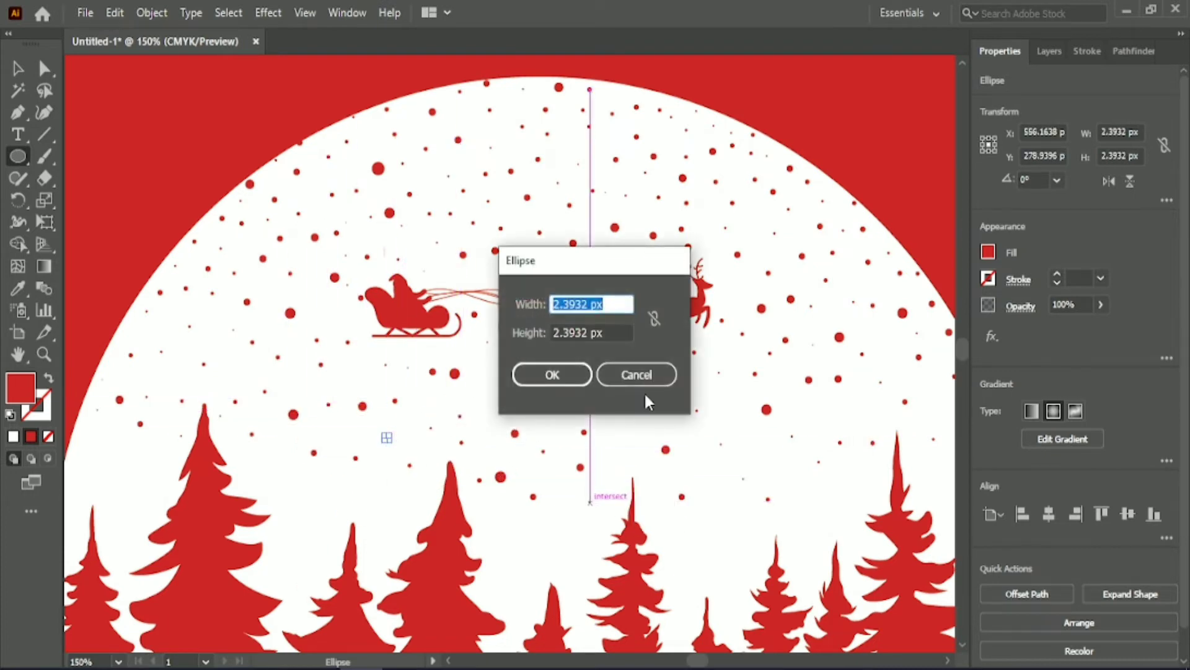
pyautogui.click(643, 380)
pyautogui.moveTo(587, 497); pyautogui.dragTo(589, 499)
pyautogui.moveTo(610, 450); pyautogui.dragTo(612, 452)
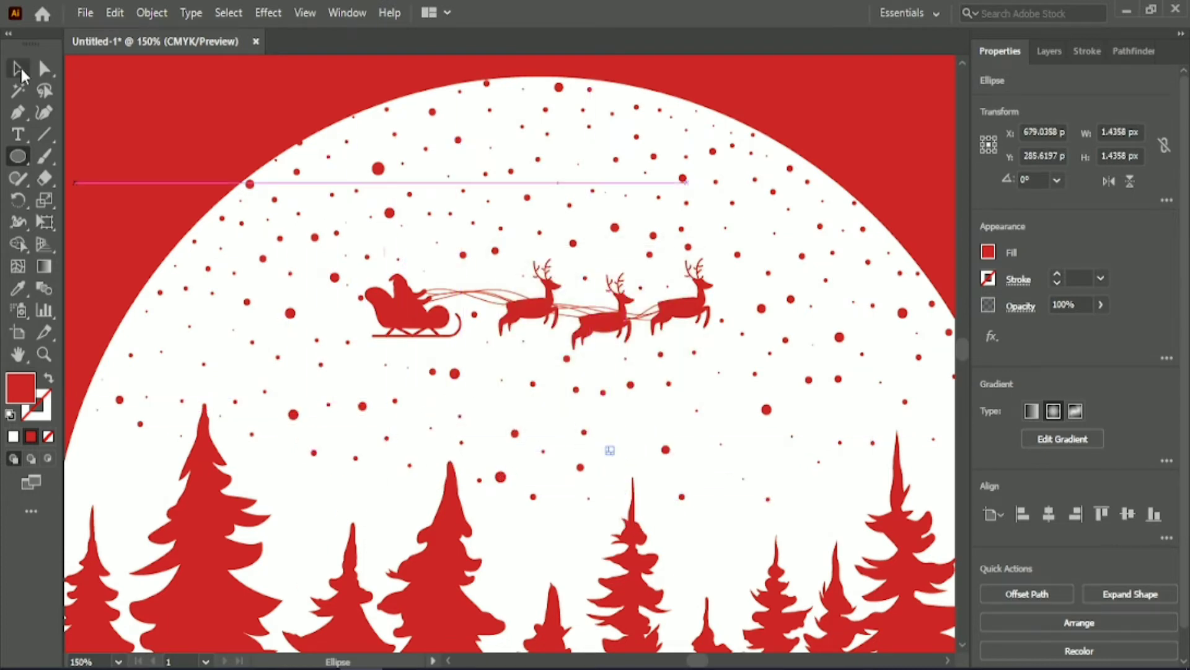
# Delete the 6 px red dot beside the tip of the large centre-left tree
pyautogui.click(22, 70)
pyautogui.click(500, 477)
pyautogui.press('Delete')
pyautogui.scroll(-3, 572, 377)
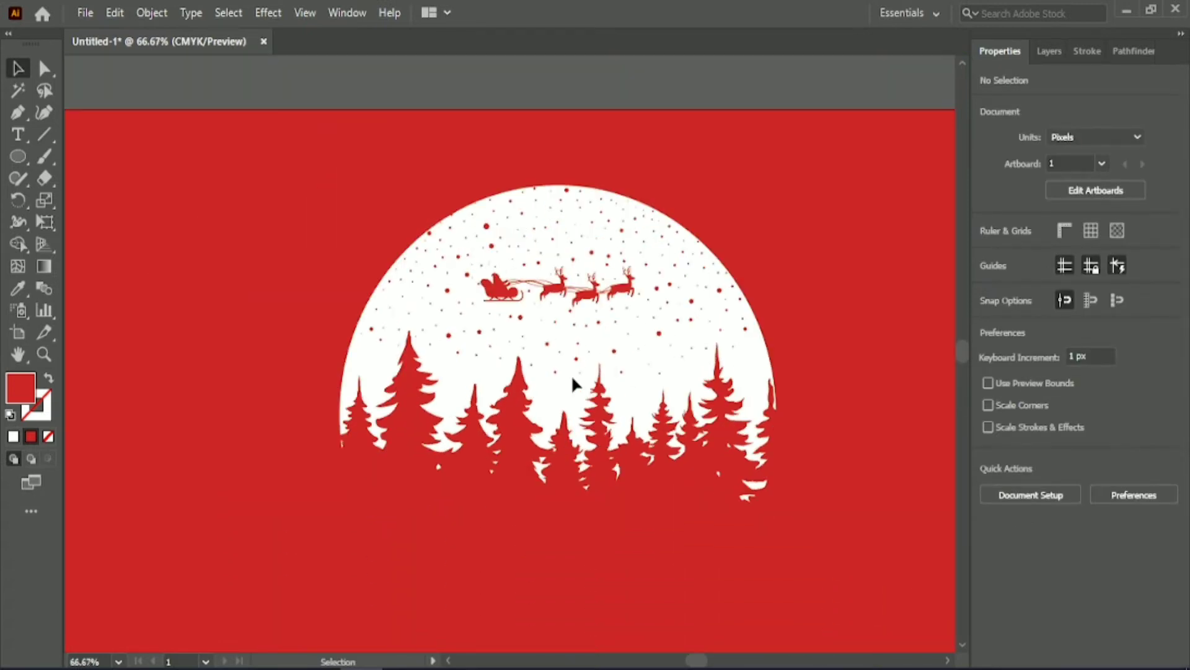
pyautogui.scroll(-2, 572, 379)
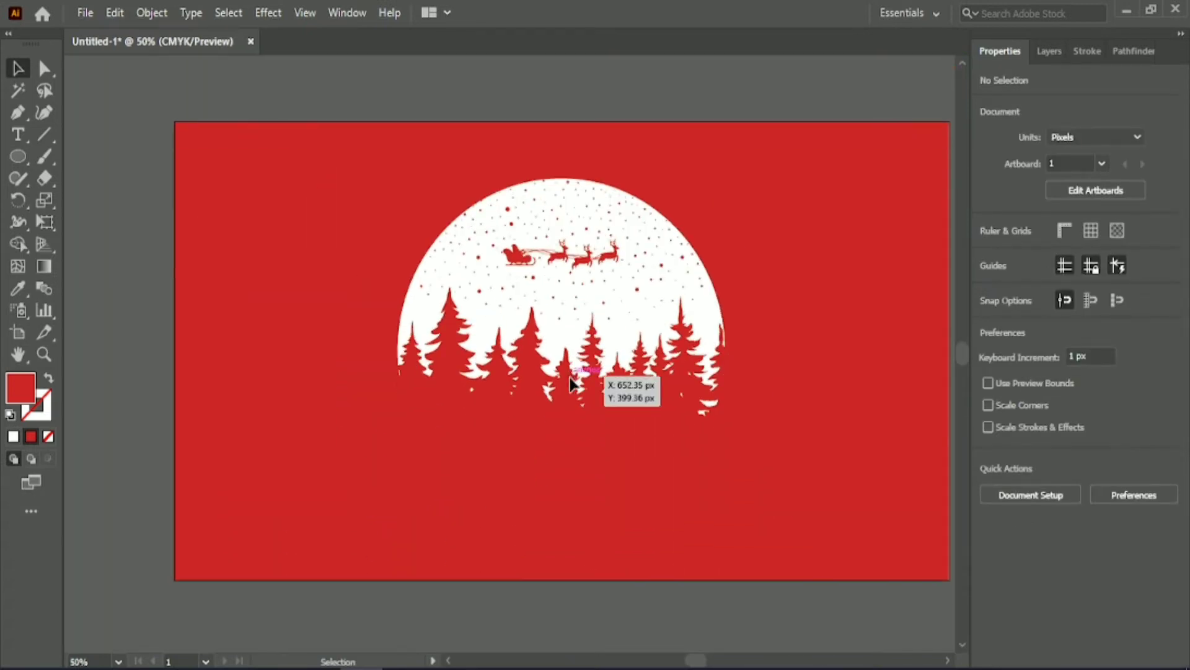
# Draw a red rectangle about 94 by 24 px above the artboard
pyautogui.rightClick(21, 155)
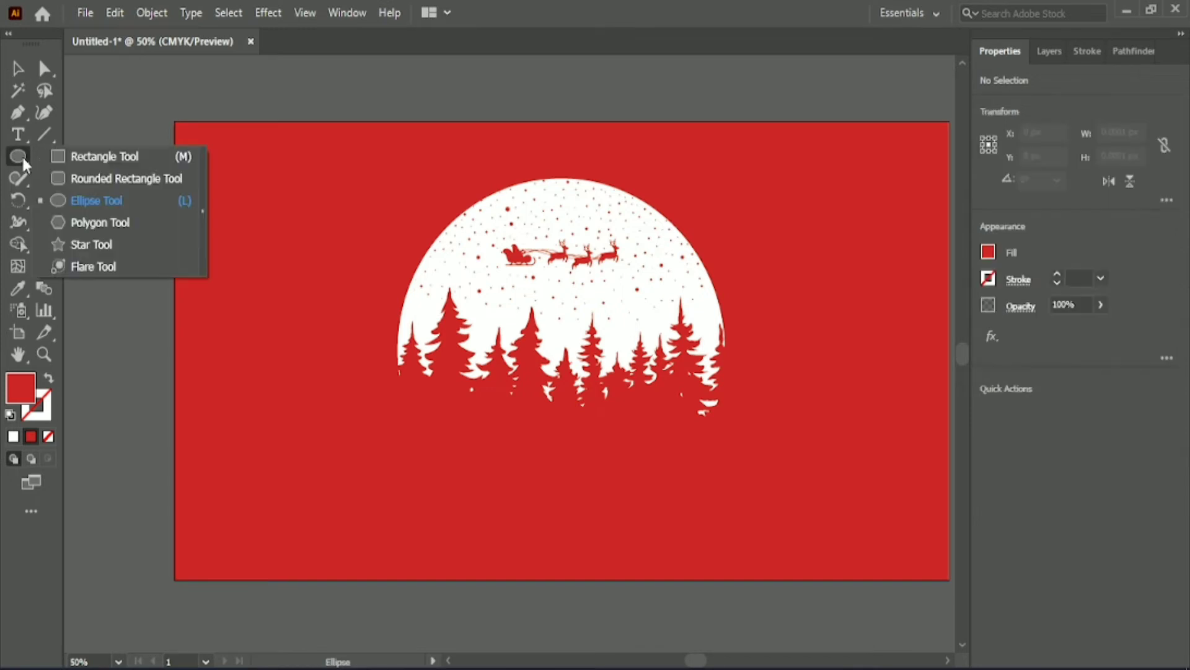
pyautogui.click(81, 155)
pyautogui.scroll(2, 485, 110)
pyautogui.moveTo(471, 99); pyautogui.dragTo(529, 114)
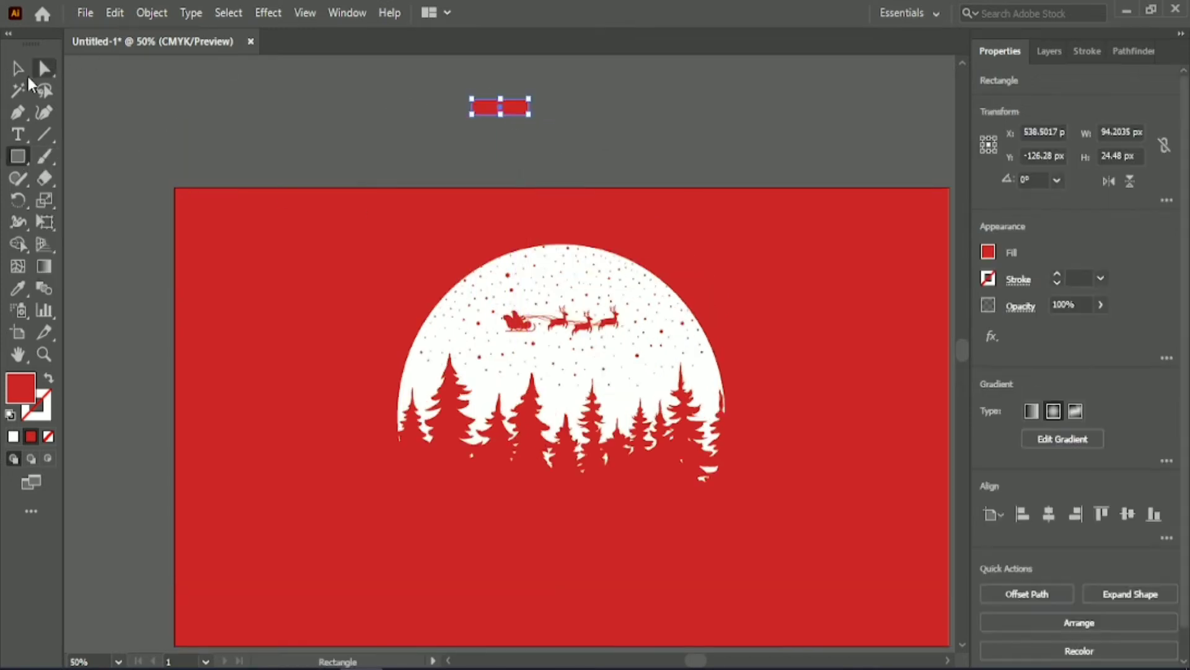
# Draw a red circle about 32 px across beside the rectangle and align both along their left edges
pyautogui.rightClick(17, 156)
pyautogui.click(74, 198)
pyautogui.moveTo(432, 107); pyautogui.dragTo(439, 126)
pyautogui.click(17, 69)
pyautogui.keyDown('shift'); pyautogui.click(495, 110); pyautogui.keyUp('shift')
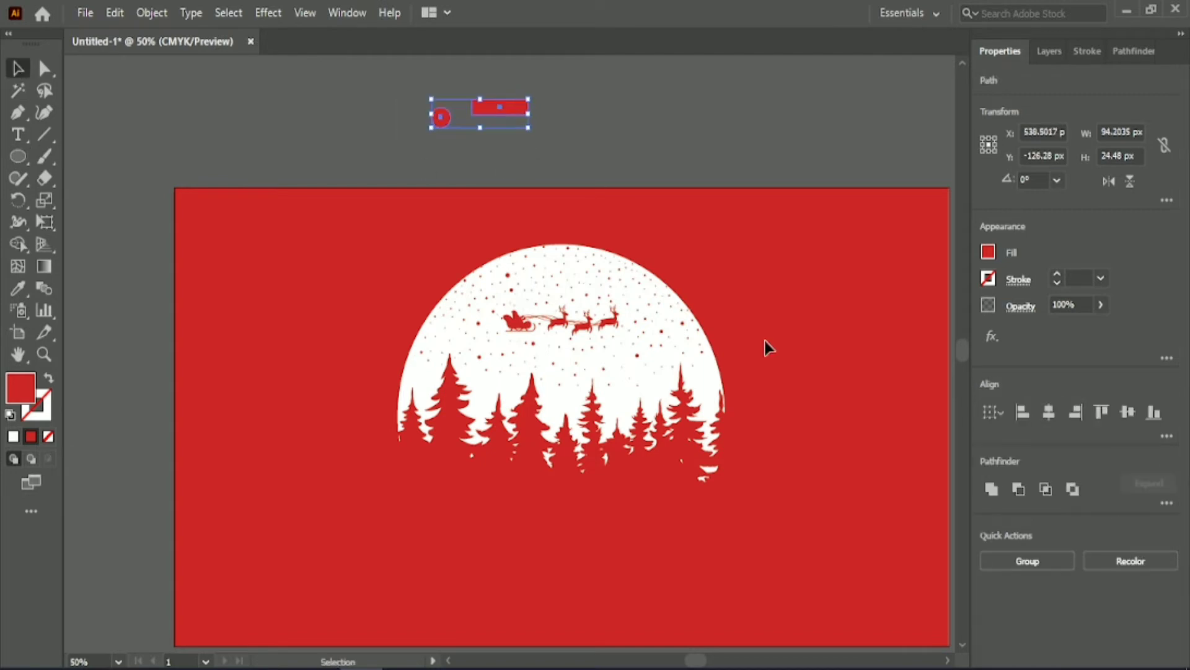
pyautogui.click(1022, 414)
pyautogui.click(636, 135)
pyautogui.hotkey('ctrl', '1')
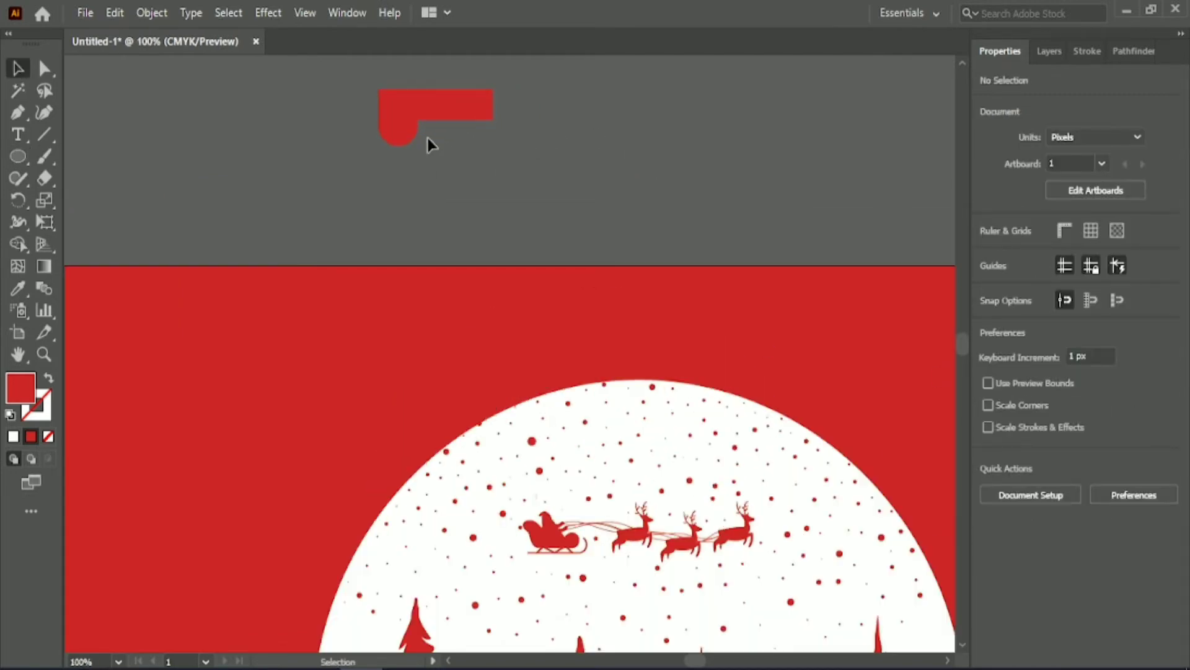
# Duplicate the circle into a row of three and move the rectangle over the row's upper part
pyautogui.moveTo(399, 207); pyautogui.dragTo(449, 110)
pyautogui.click(247, 193)
pyautogui.moveTo(324, 184); pyautogui.dragTo(462, 201)
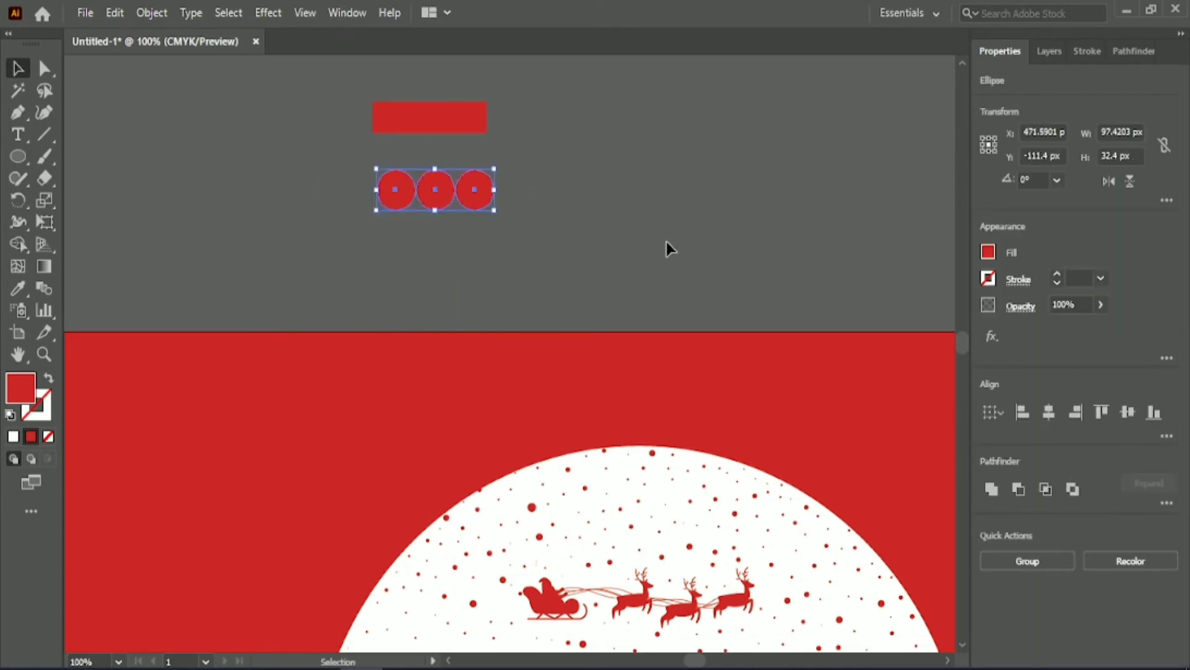
pyautogui.moveTo(433, 119); pyautogui.dragTo(433, 186)
pyautogui.click(340, 149)
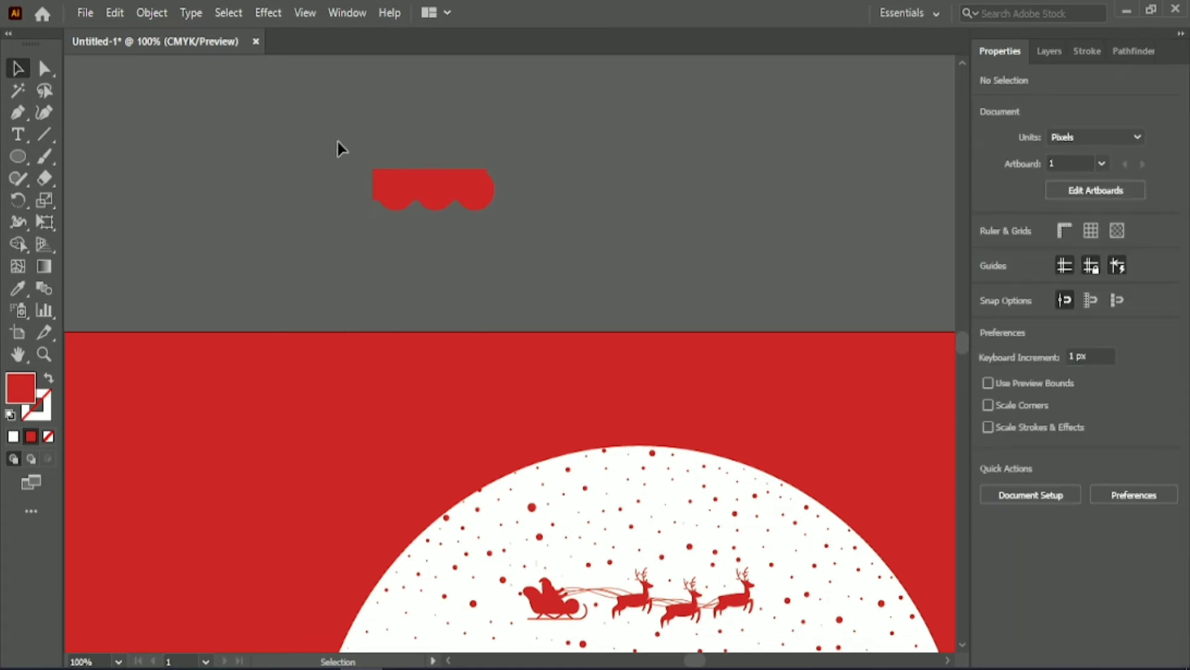
# Align the rectangle's left edge with the first circle and widen the rectangle to about 96 px
pyautogui.click(395, 210)
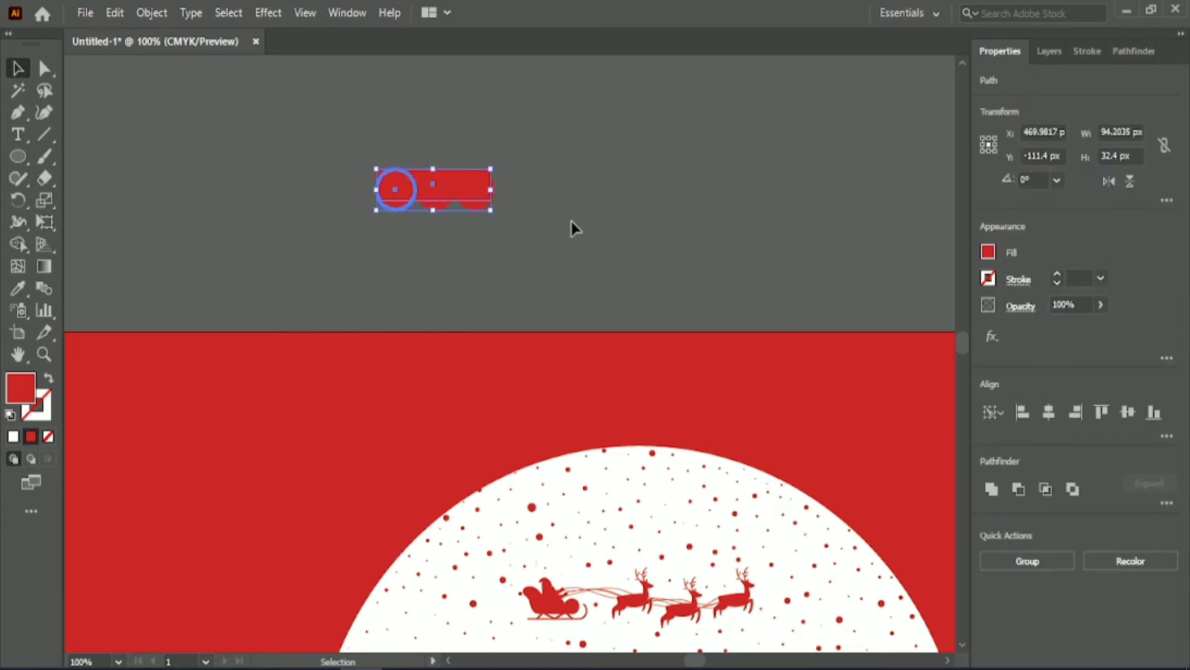
pyautogui.click(475, 189)
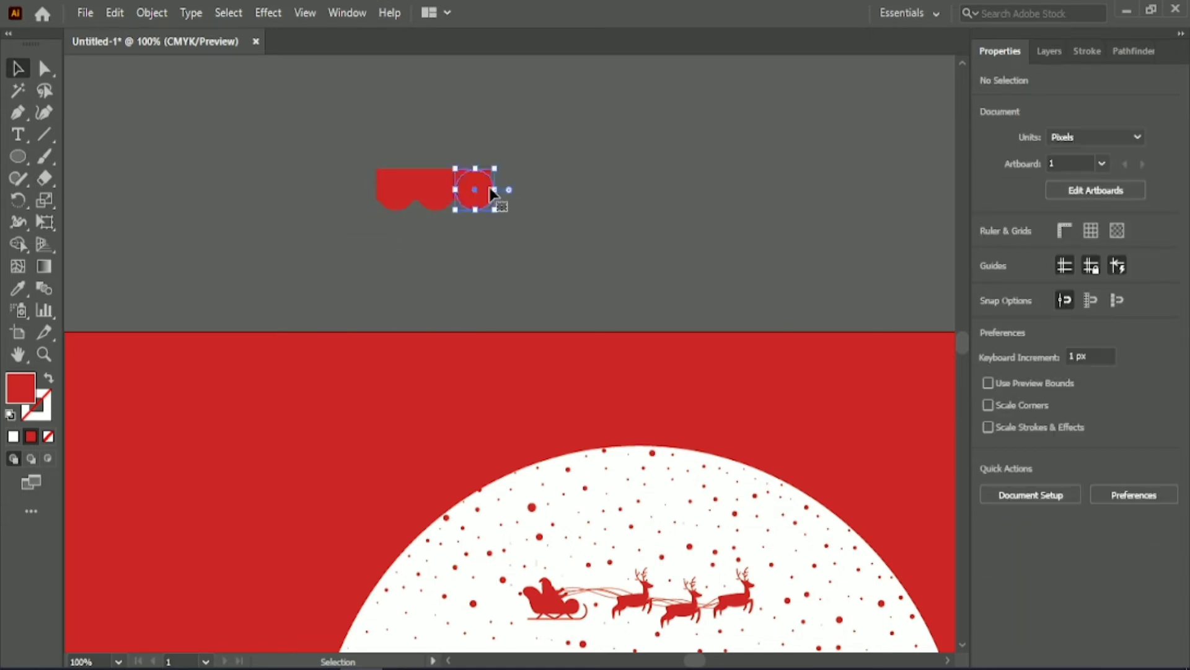
pyautogui.click(411, 175)
pyautogui.moveTo(484, 188); pyautogui.dragTo(494, 186)
pyautogui.click(549, 230)
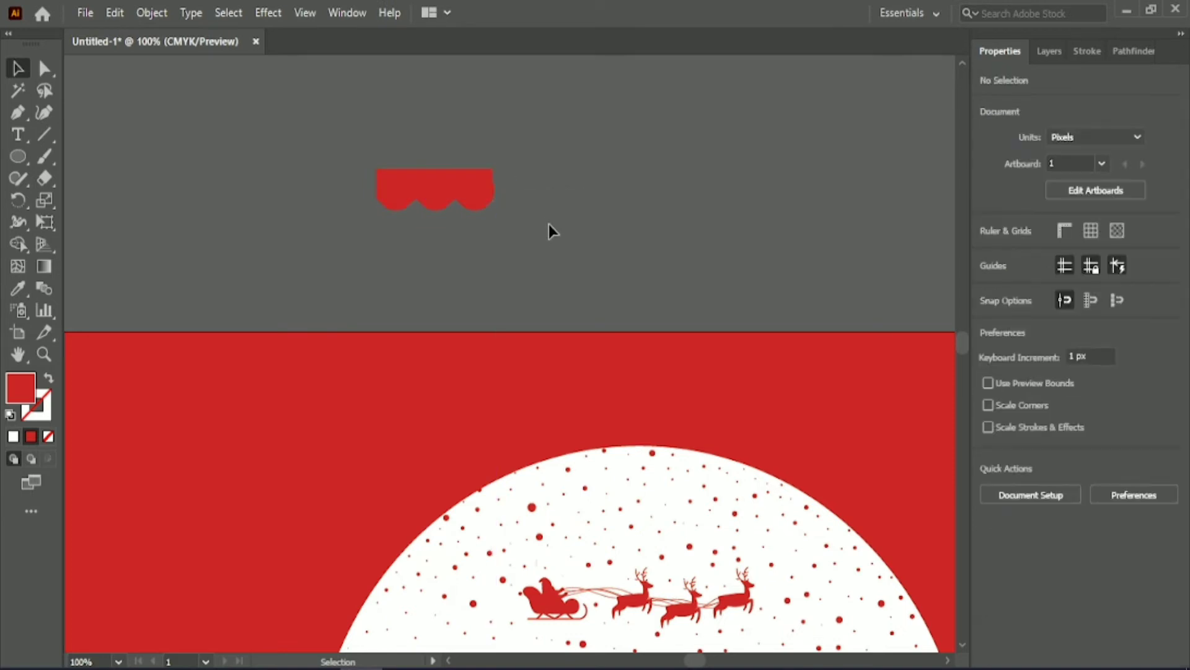
# Space the three circles closer together and fit the rectangle higher over them at about 91 px wide
pyautogui.click(440, 205)
pyautogui.click(739, 168)
pyautogui.click(480, 205)
pyautogui.click(433, 153)
pyautogui.click(432, 202)
pyautogui.click(430, 158)
pyautogui.moveTo(448, 174); pyautogui.dragTo(488, 179)
pyautogui.click(571, 131)
pyautogui.click(434, 120)
pyautogui.click(474, 174)
pyautogui.click(496, 145)
pyautogui.click(485, 162)
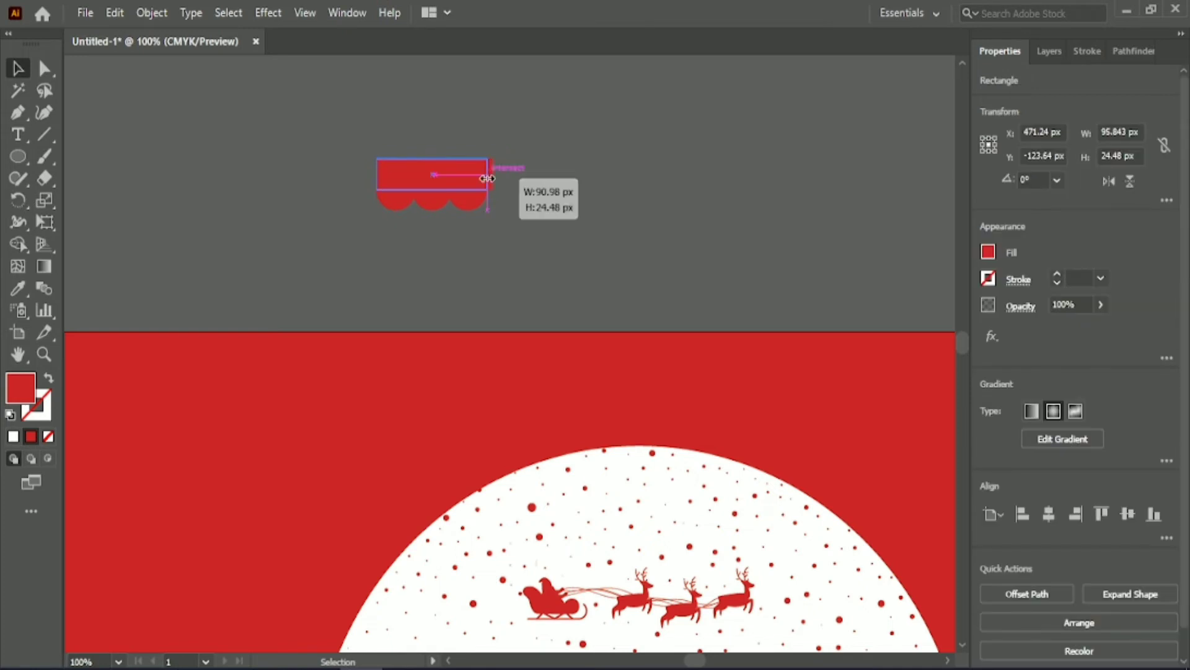
# Fill the rectangle and the three circles with white
pyautogui.moveTo(307, 147); pyautogui.dragTo(483, 241)
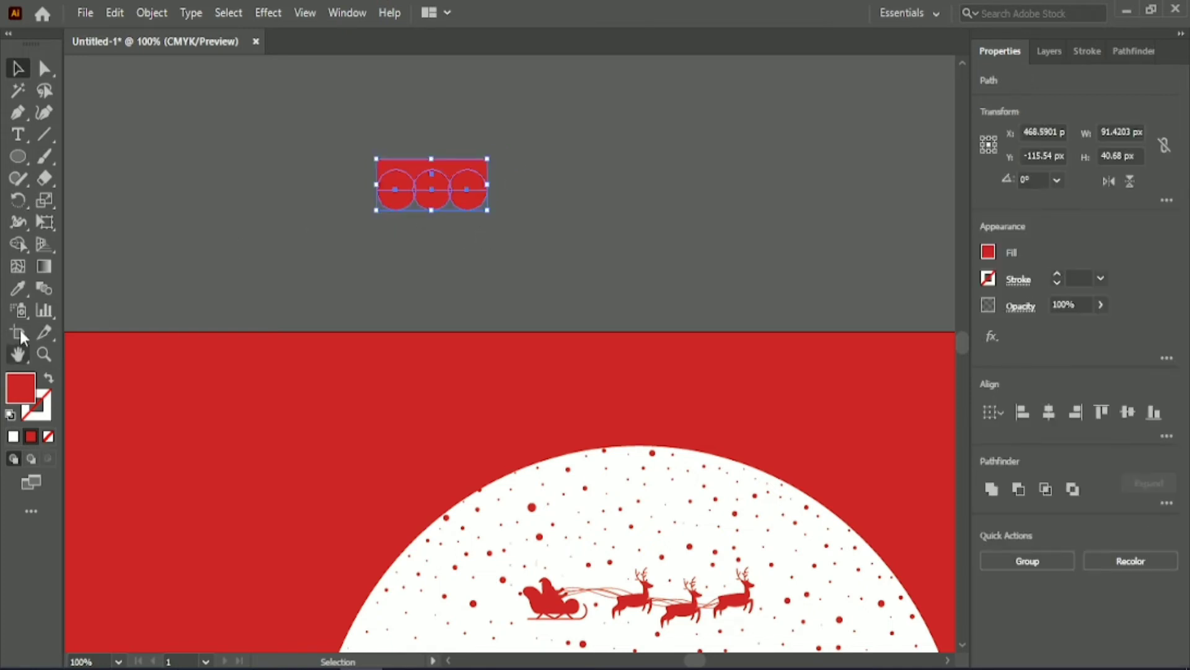
pyautogui.click(481, 549)
pyautogui.click(19, 68)
pyautogui.moveTo(286, 187); pyautogui.dragTo(530, 256)
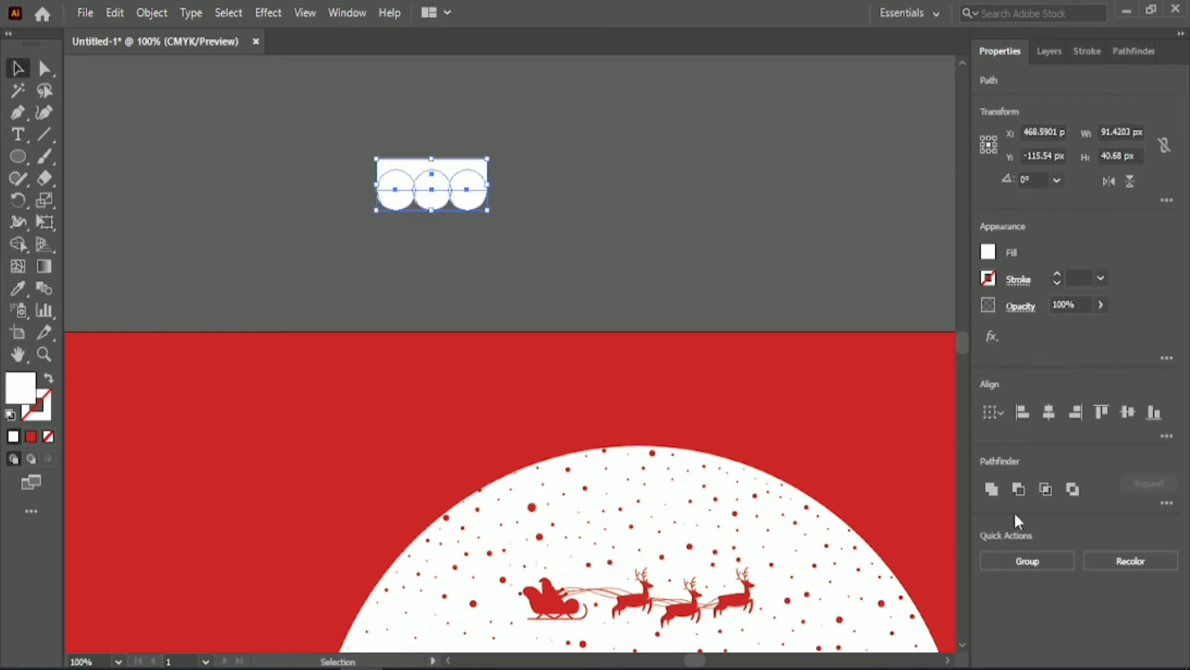
pyautogui.click(385, 256)
# Draw a red dot about 5.3 px across in the scalloped shape's upper-left corner and narrow it to about 4.8 px
pyautogui.moveTo(17, 157); pyautogui.dragTo(62, 199)
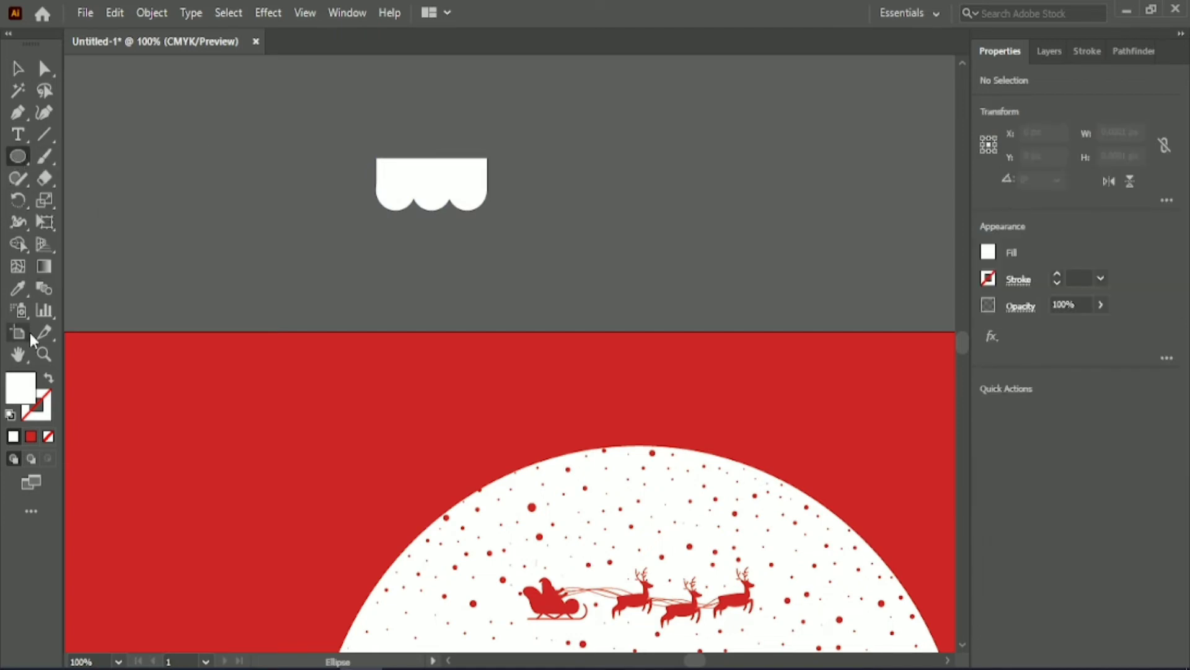
pyautogui.scroll(1, 419, 217)
pyautogui.scroll(3, 372, 218)
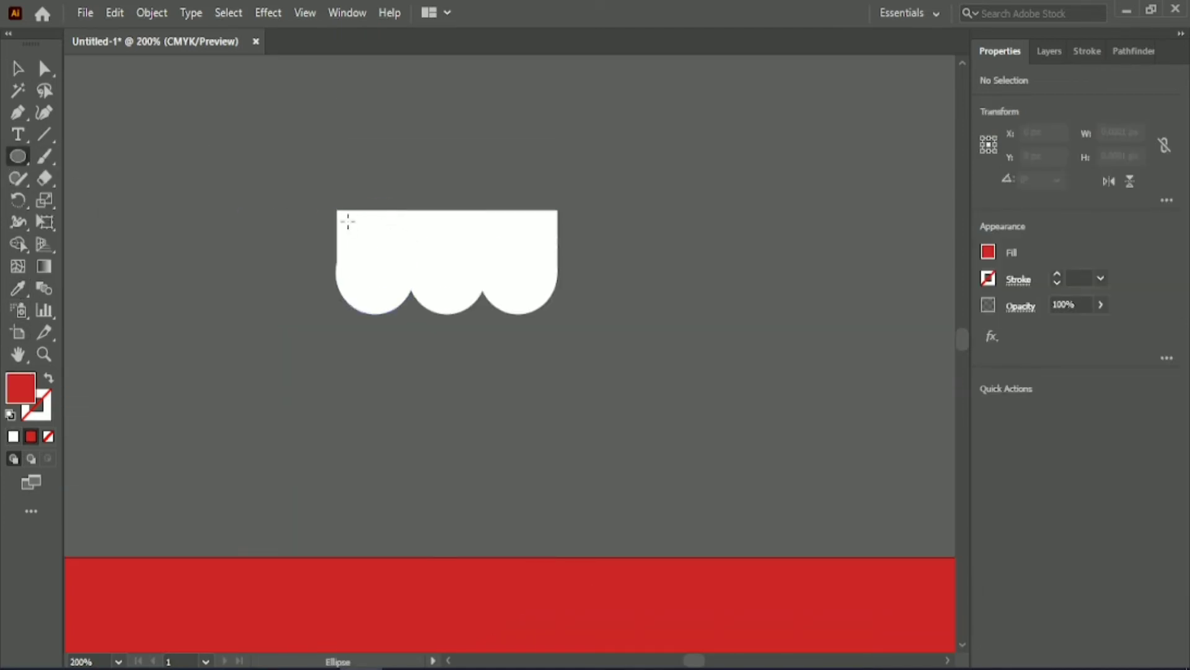
pyautogui.moveTo(355, 228); pyautogui.dragTo(355, 231)
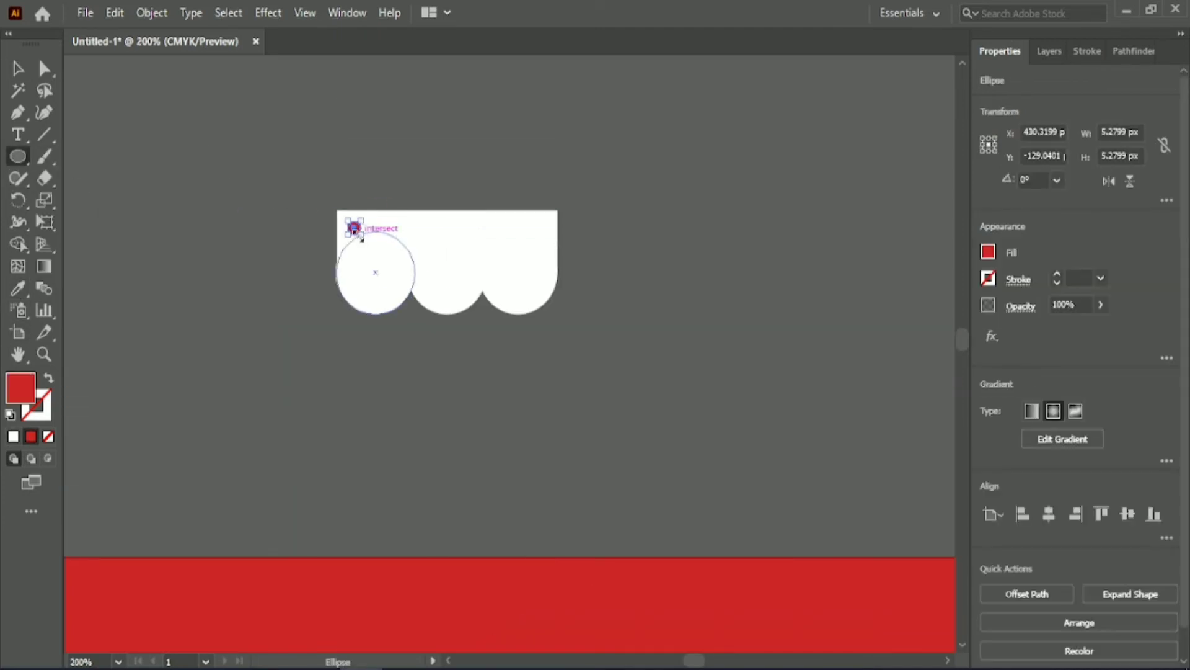
pyautogui.hotkey('ctrl', 'Left')
pyautogui.hotkey('ctrl', 'Left')
pyautogui.click(409, 134)
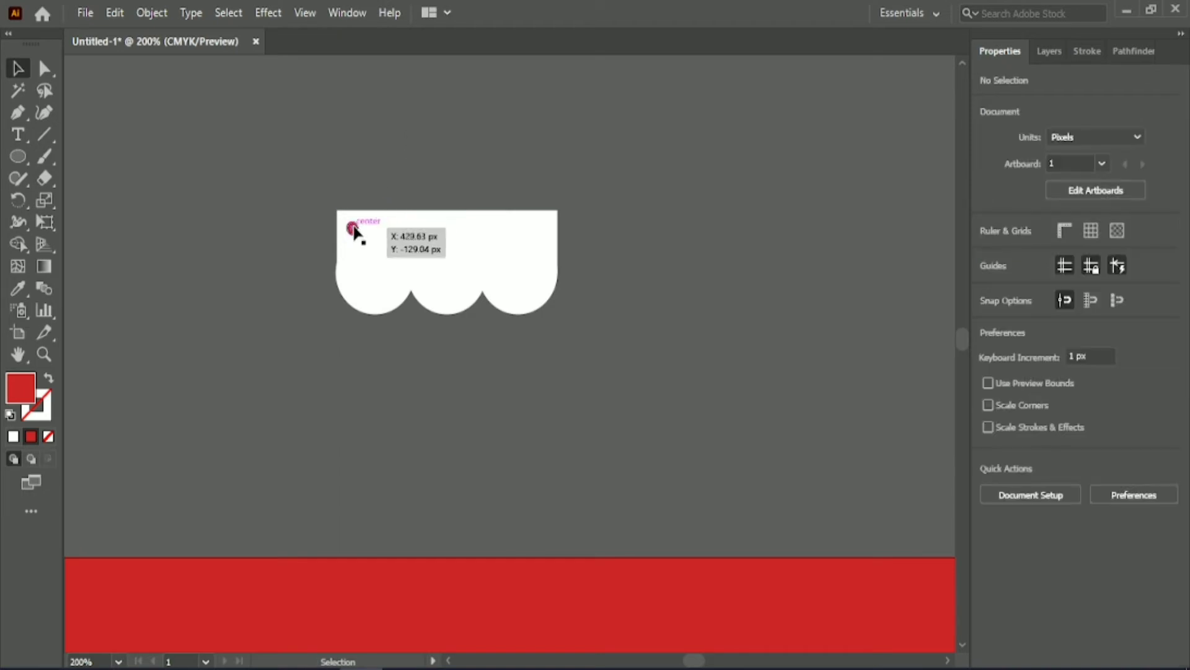
# Copy the red dot to the right and repeat the copy into an evenly spaced row of eleven dots
pyautogui.moveTo(352, 227)
pyautogui.mouseDown()
pyautogui.moveTo(367, 240)
pyautogui.moveTo(370, 231)
pyautogui.mouseUp()
pyautogui.click(335, 214)
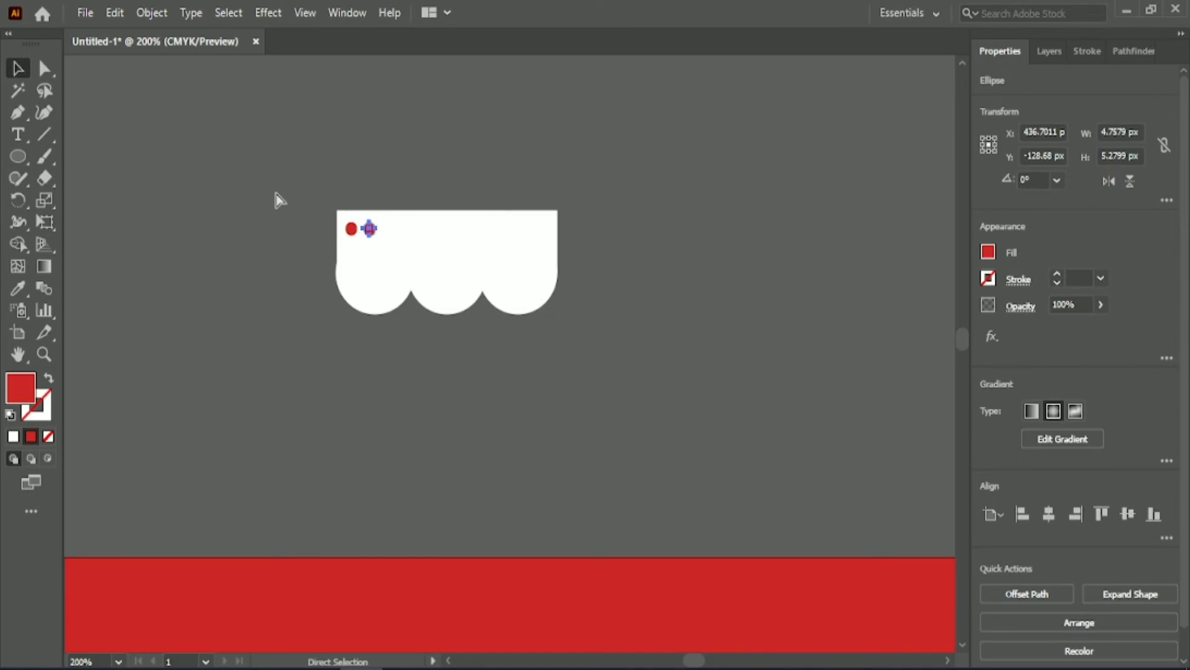
pyautogui.hotkey('ctrl', 'd')
pyautogui.hotkey('ctrl', 'd')
pyautogui.hotkey('ctrl', 'd')
pyautogui.hotkey('ctrl', 'd')
pyautogui.hotkey('ctrl', 'd')
pyautogui.hotkey('ctrl', 'd')
pyautogui.hotkey('ctrl', 'd')
pyautogui.hotkey('ctrl', 'd')
pyautogui.hotkey('ctrl', 'd')
pyautogui.click(352, 170)
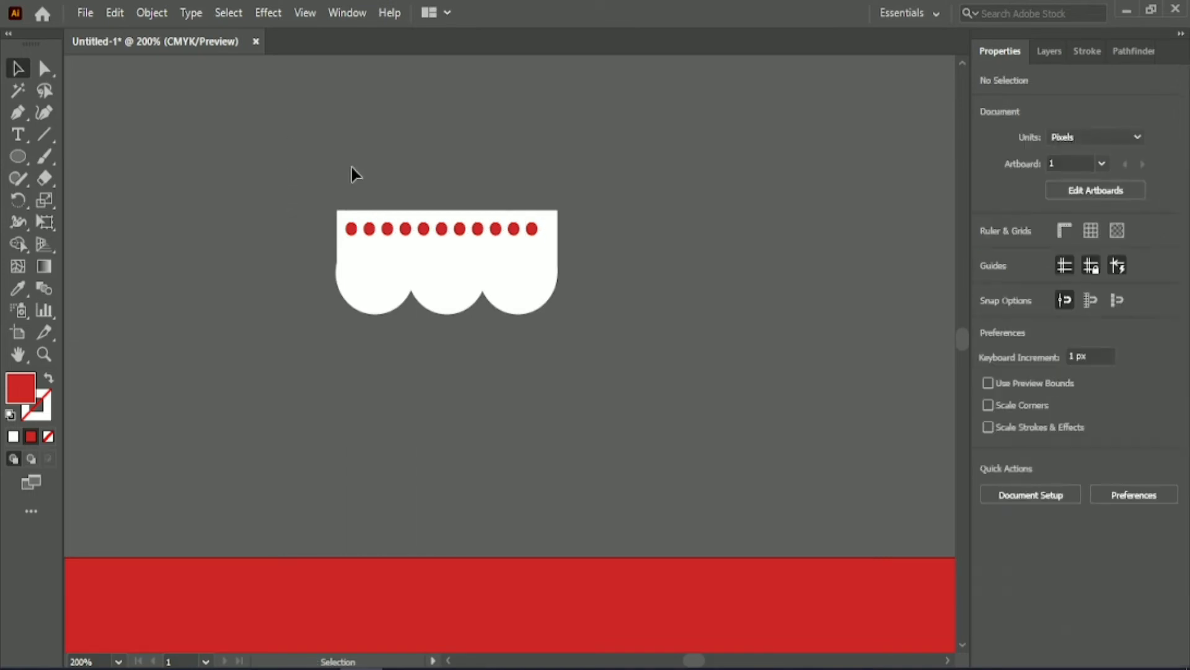
# Shift the three white scallop circles slightly to the right beneath the rectangle
pyautogui.moveTo(287, 157); pyautogui.dragTo(620, 335)
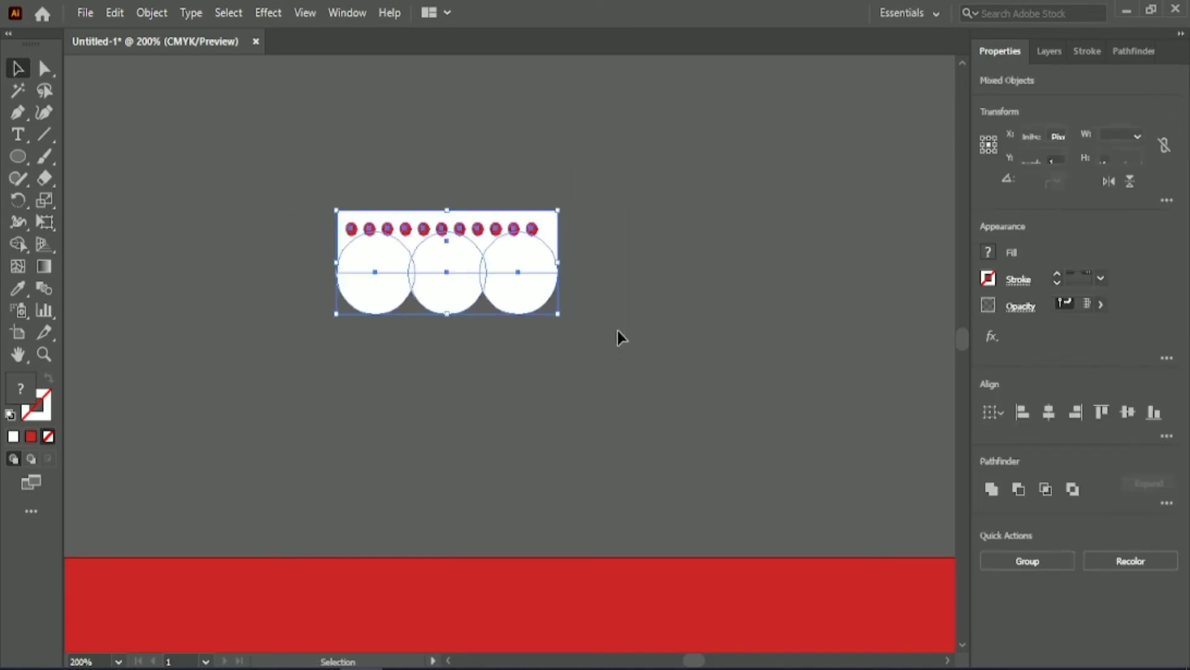
pyautogui.click(585, 313)
pyautogui.click(550, 292)
pyautogui.click(1028, 561)
pyautogui.click(322, 322)
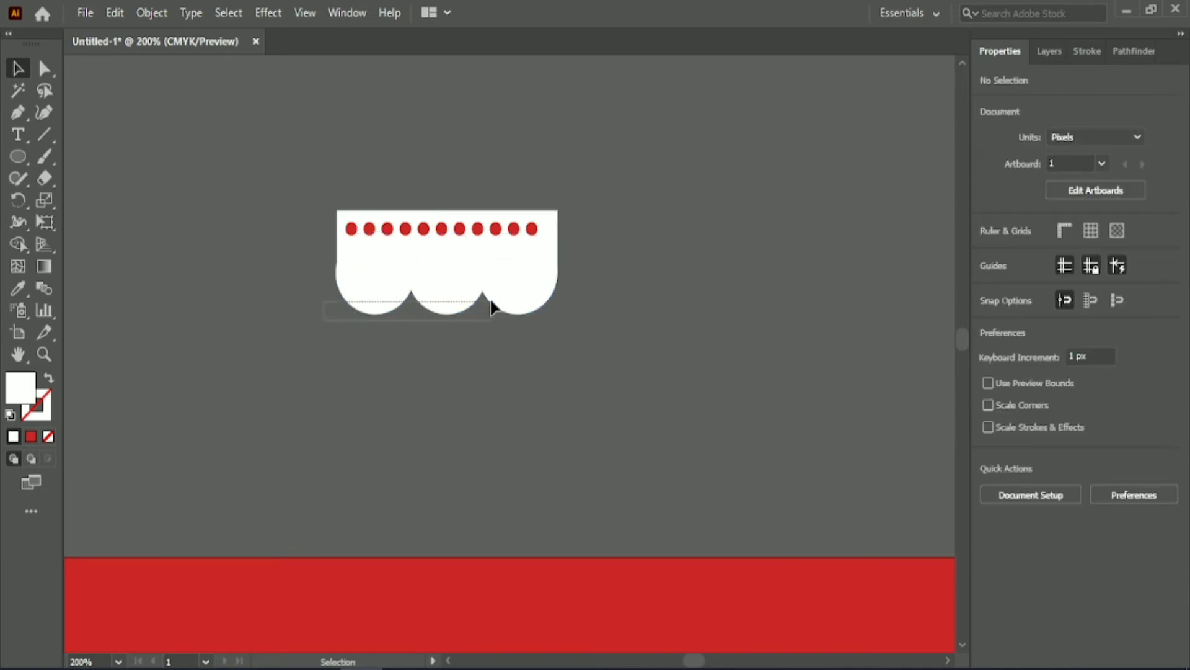
pyautogui.moveTo(491, 307); pyautogui.dragTo(494, 300)
pyautogui.click(599, 245)
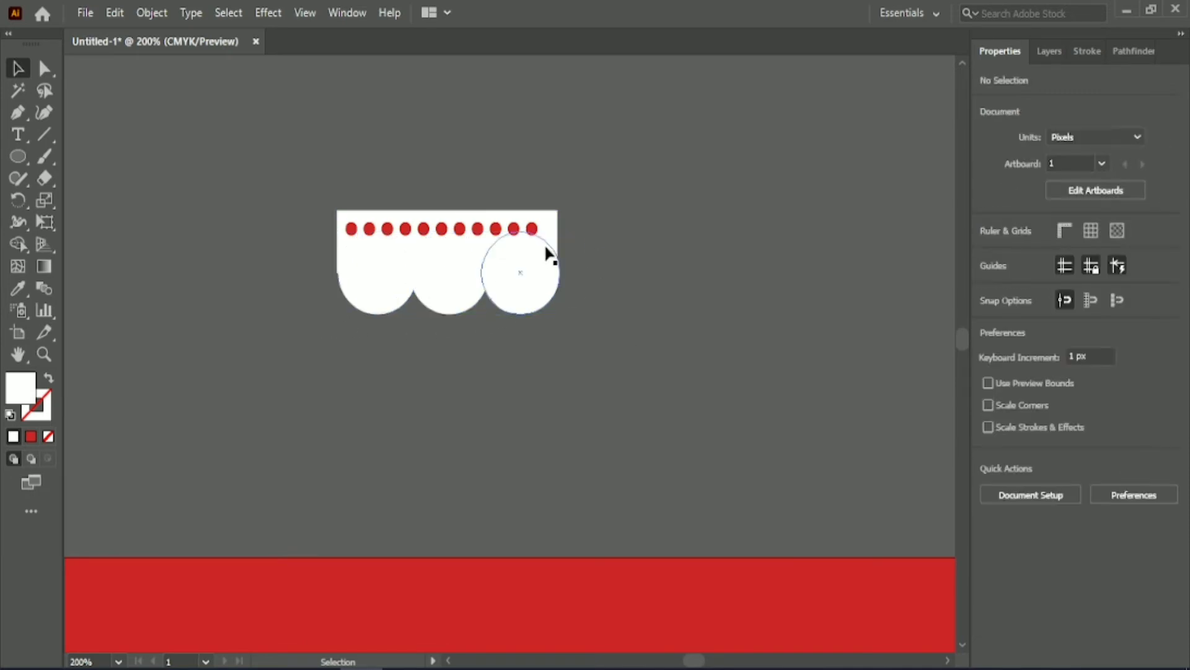
# Widen the white rectangle to the rightmost scallop's edge and nudge the leftmost scallop circle 1 px left
pyautogui.click(551, 240)
pyautogui.click(598, 248)
pyautogui.click(358, 306)
pyautogui.press('Left')
pyautogui.click(623, 287)
# Shift the rightmost red dots to the right so the row spreads evenly across the widened rectangle
pyautogui.click(536, 229)
pyautogui.press('Right')
pyautogui.press('Right')
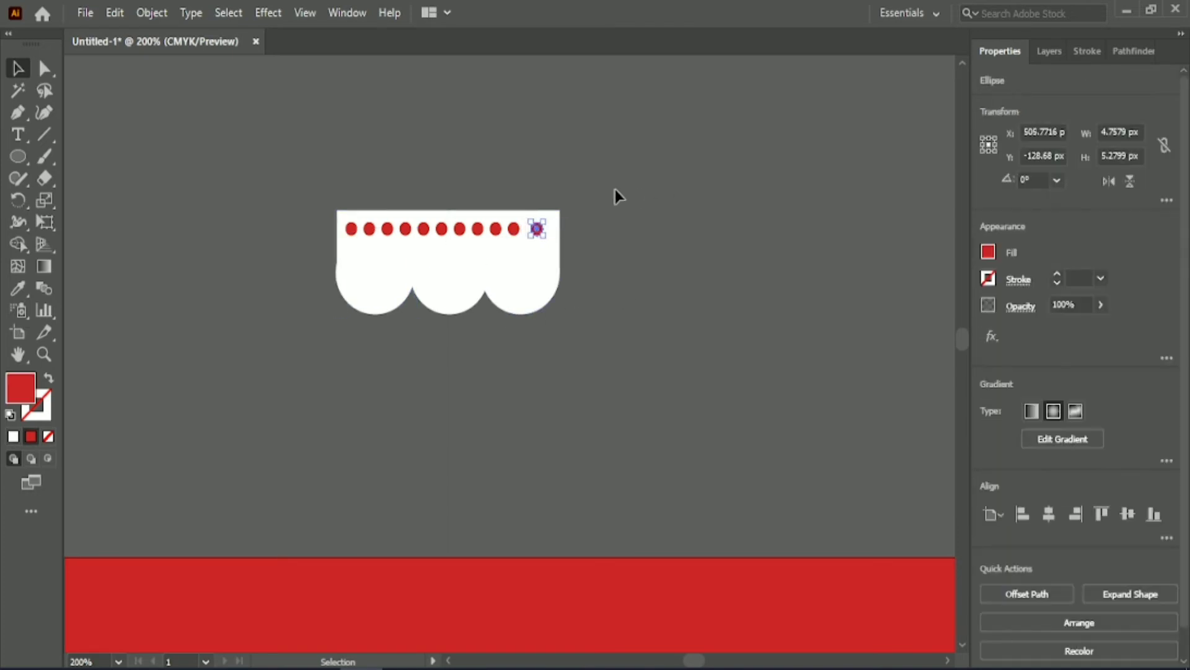
pyautogui.moveTo(516, 229); pyautogui.dragTo(474, 233)
pyautogui.click(467, 148)
# Group the scalloped white shape with its row of red dots
pyautogui.moveTo(271, 154); pyautogui.dragTo(583, 332)
pyautogui.click(1053, 567)
pyautogui.scroll(-1, 796, 400)
pyautogui.scroll(1, 796, 399)
pyautogui.scroll(1, 411, 199)
pyautogui.click(412, 200)
# Draw a circle about 79 px across above the scalloped cap and give it a 9 pt white outline without fill
pyautogui.click(18, 156)
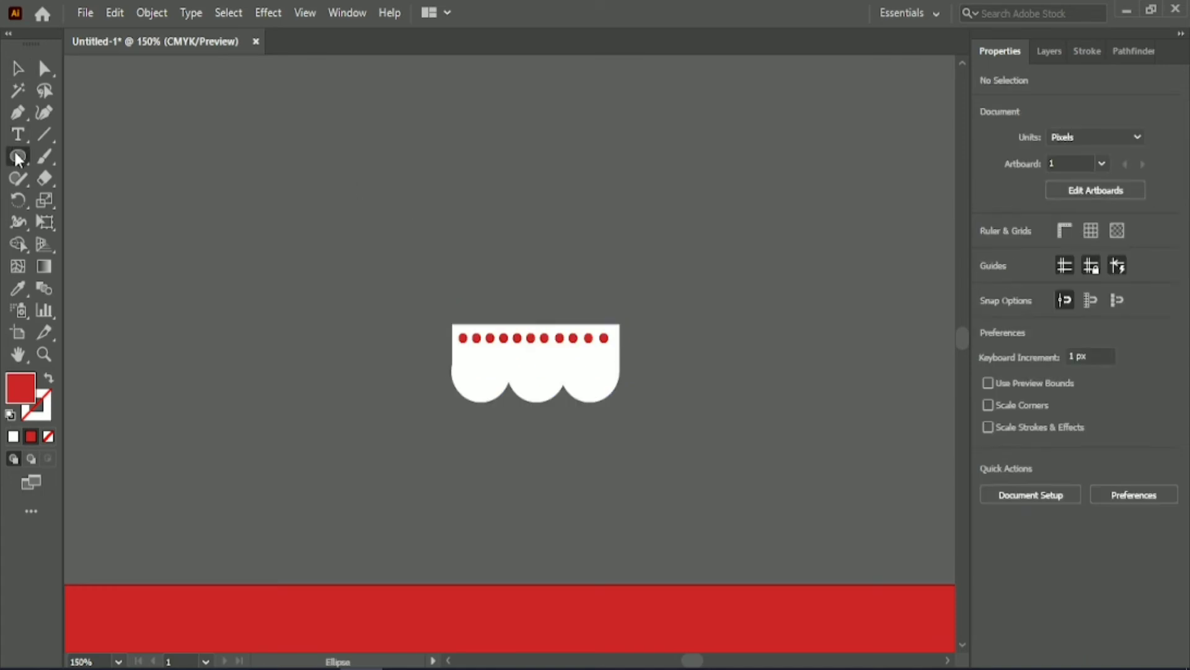
pyautogui.moveTo(310, 104); pyautogui.dragTo(453, 254)
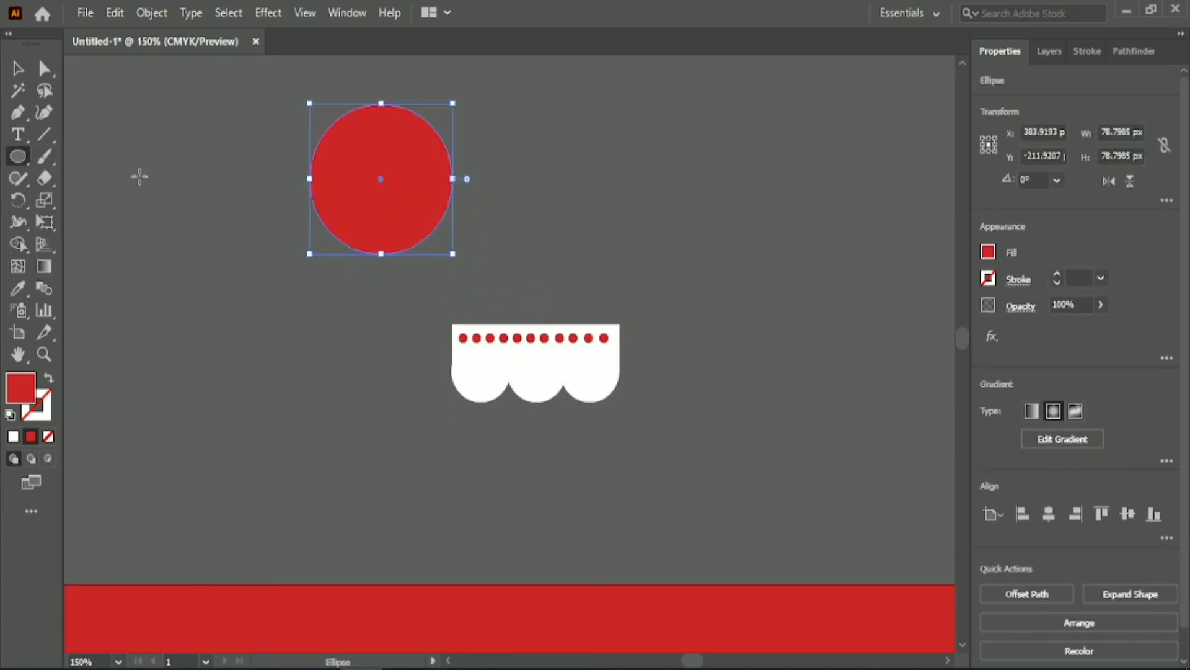
pyautogui.click(18, 289)
pyautogui.click(483, 379)
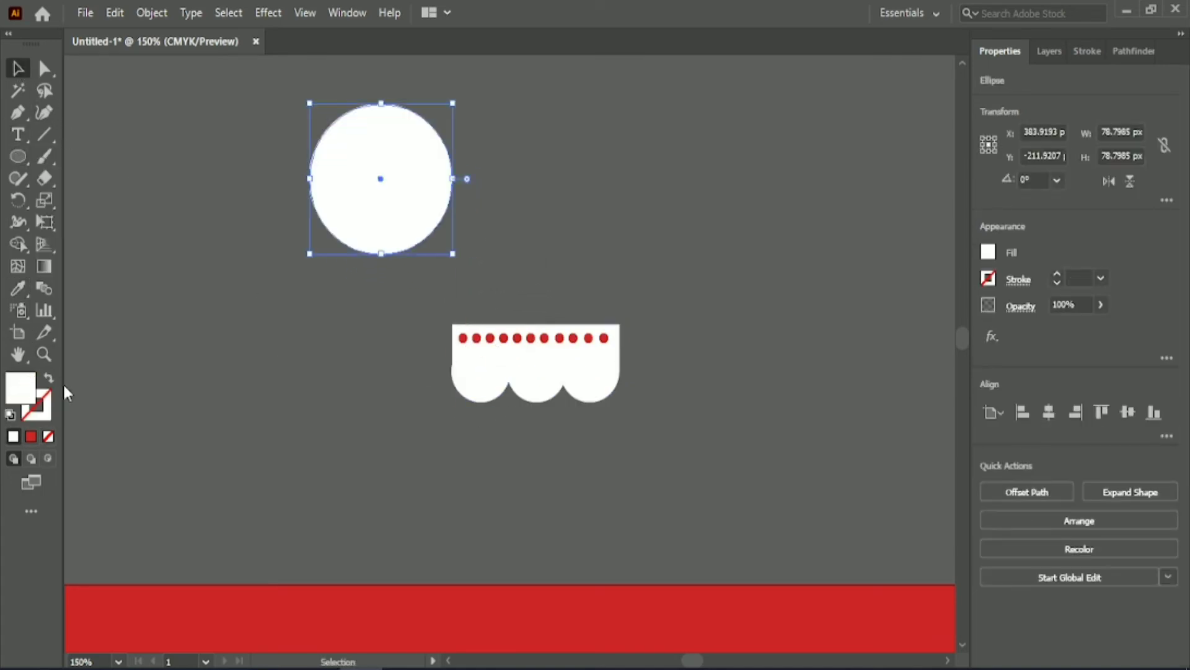
pyautogui.click(49, 378)
pyautogui.scroll(9, 1078, 278)
pyautogui.click(854, 309)
# Place the scalloped cap just above the moon circle, centred horizontally on the artboard, and bring it to the front
pyautogui.scroll(-2, 854, 308)
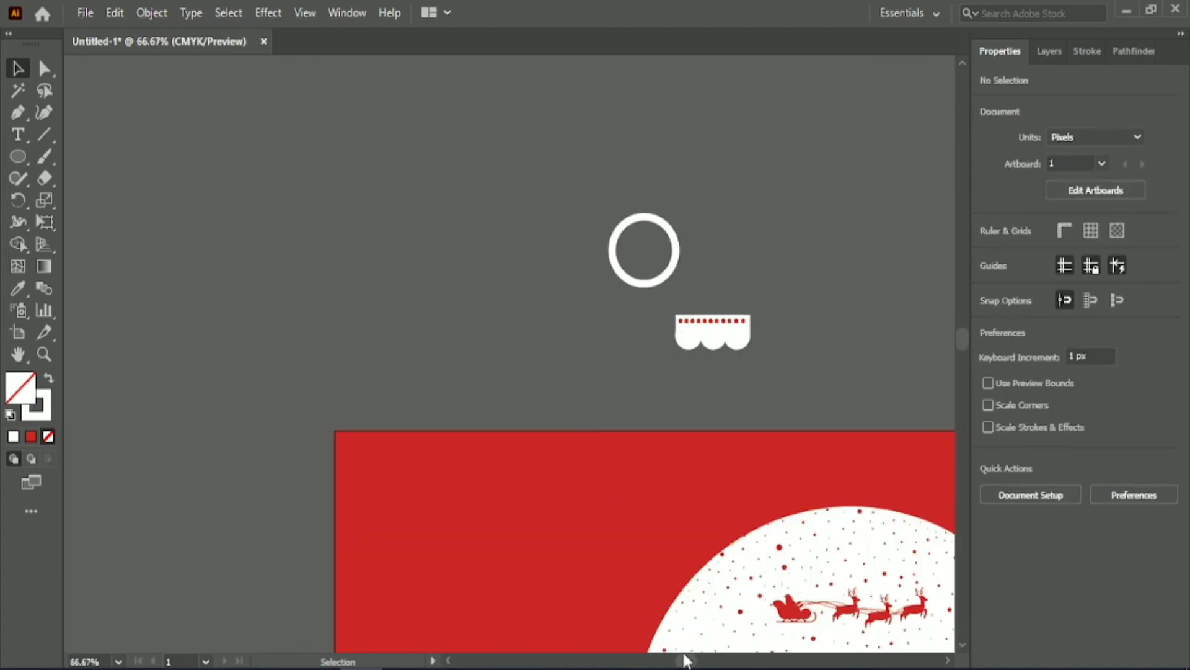
pyautogui.moveTo(686, 661); pyautogui.dragTo(697, 661)
pyautogui.scroll(-2, 486, 128)
pyautogui.moveTo(380, 243); pyautogui.dragTo(523, 396)
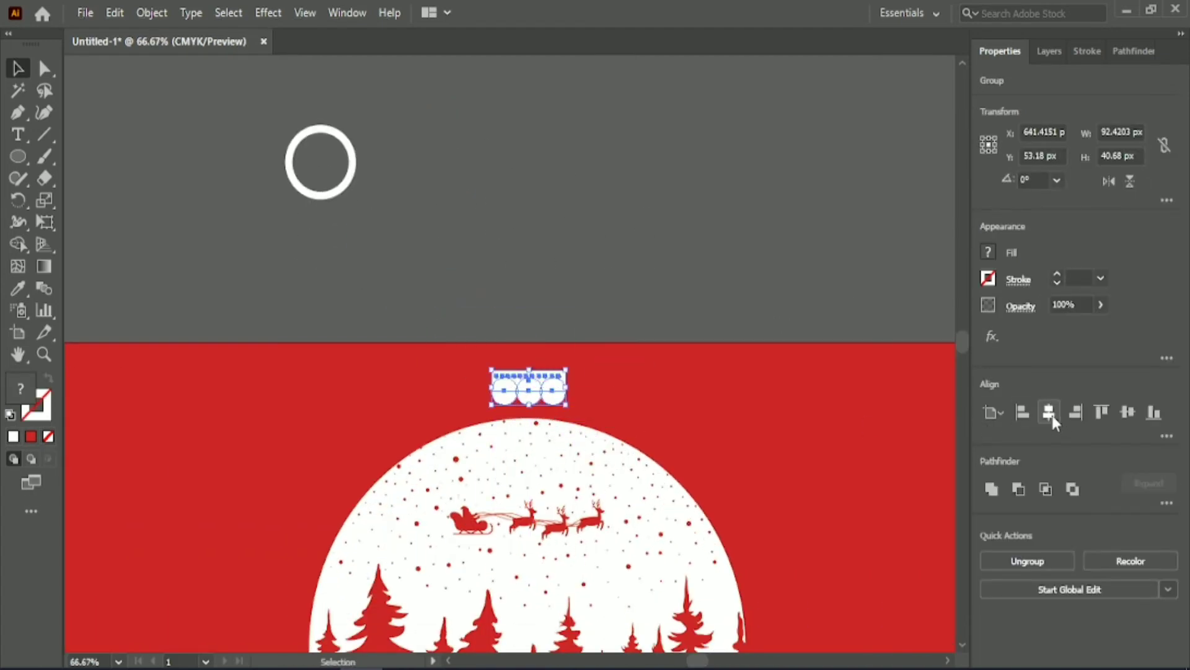
pyautogui.rightClick(537, 391)
pyautogui.moveTo(591, 298)
pyautogui.click(775, 297)
# Nudge the scalloped cap down 14 px onto the top of the moon circle
pyautogui.press('Down')
pyautogui.press('Down')
pyautogui.press('Down')
pyautogui.press('Down')
pyautogui.press('Down')
pyautogui.press('Down')
pyautogui.press('Down')
pyautogui.press('Down')
pyautogui.press('Down')
pyautogui.press('Down')
pyautogui.press('Down')
pyautogui.press('Down')
pyautogui.press('Down')
pyautogui.press('Down')
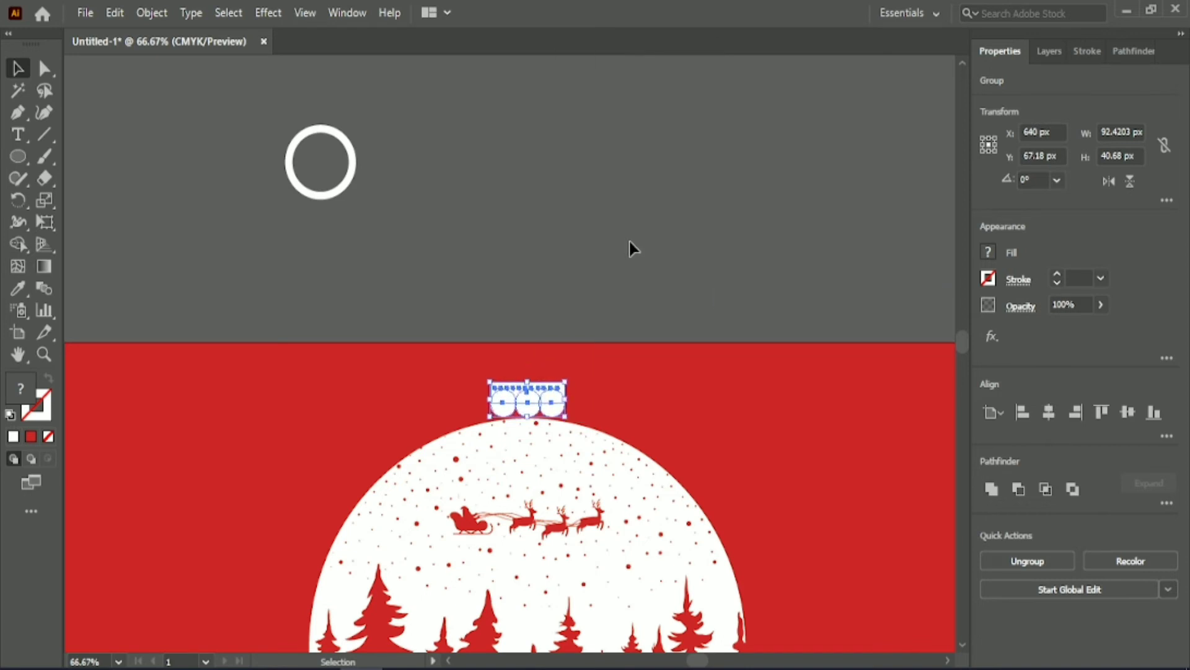
# Shrink the white ring to about 42 px across and place it on the cap, centred horizontally on the artboard
pyautogui.click(630, 248)
pyautogui.moveTo(348, 164); pyautogui.dragTo(556, 340)
pyautogui.moveTo(496, 310); pyautogui.dragTo(526, 342)
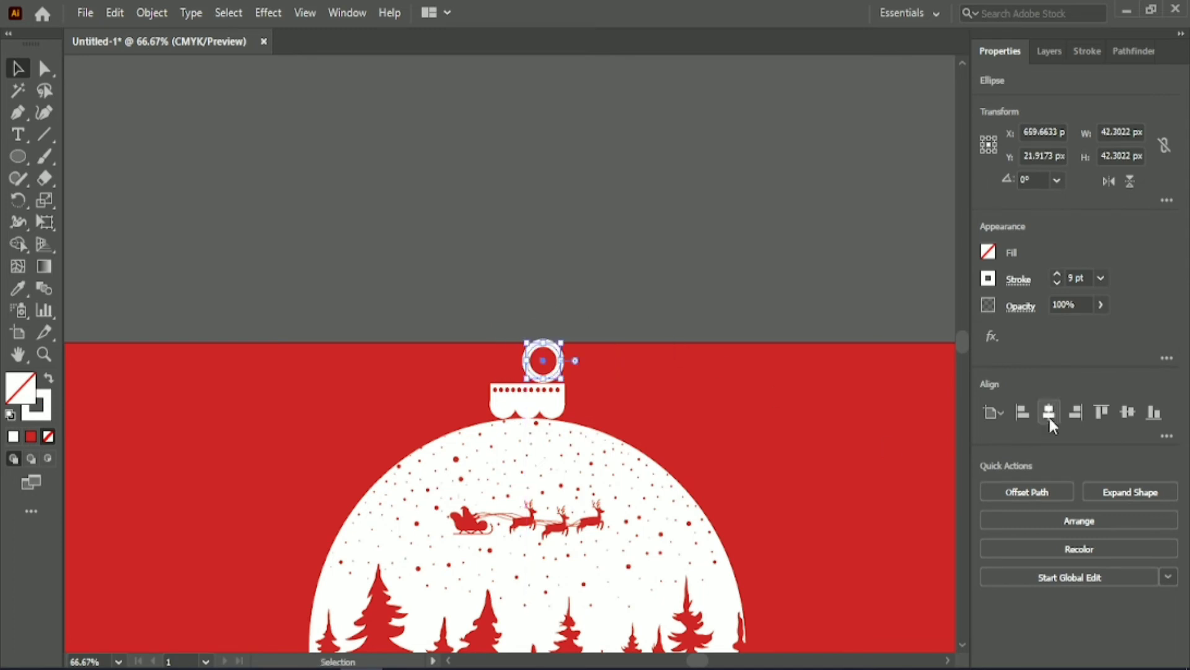
pyautogui.click(675, 257)
# Unlock all the locked artwork
pyautogui.scroll(-4, 623, 233)
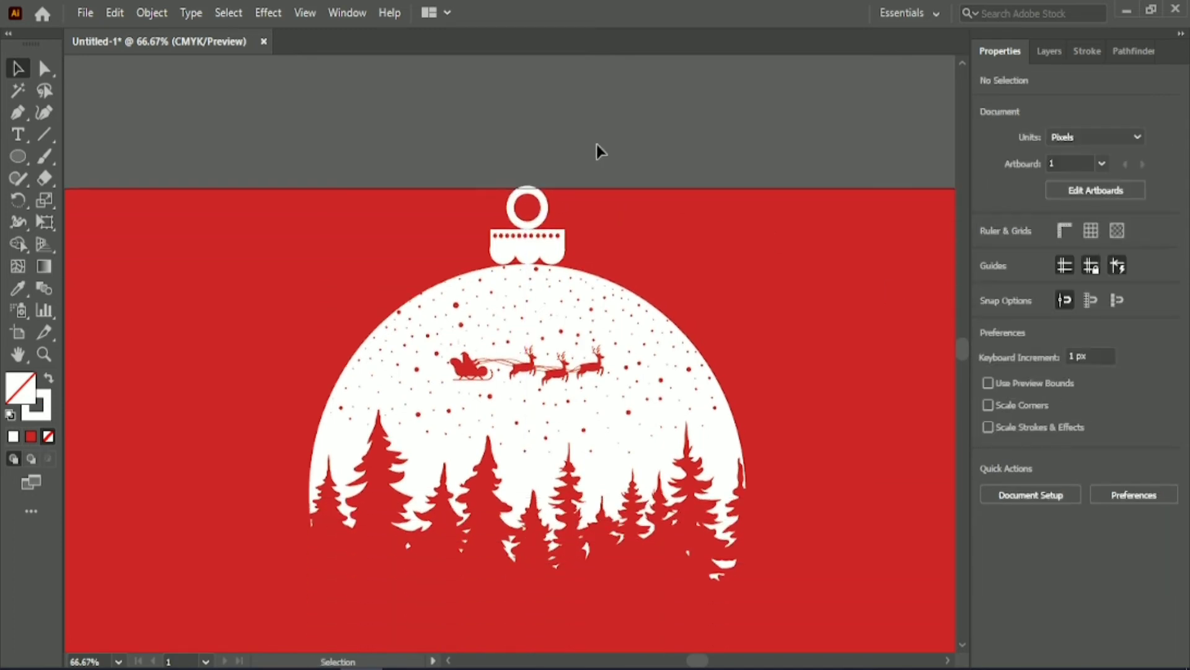
pyautogui.scroll(-2, 616, 149)
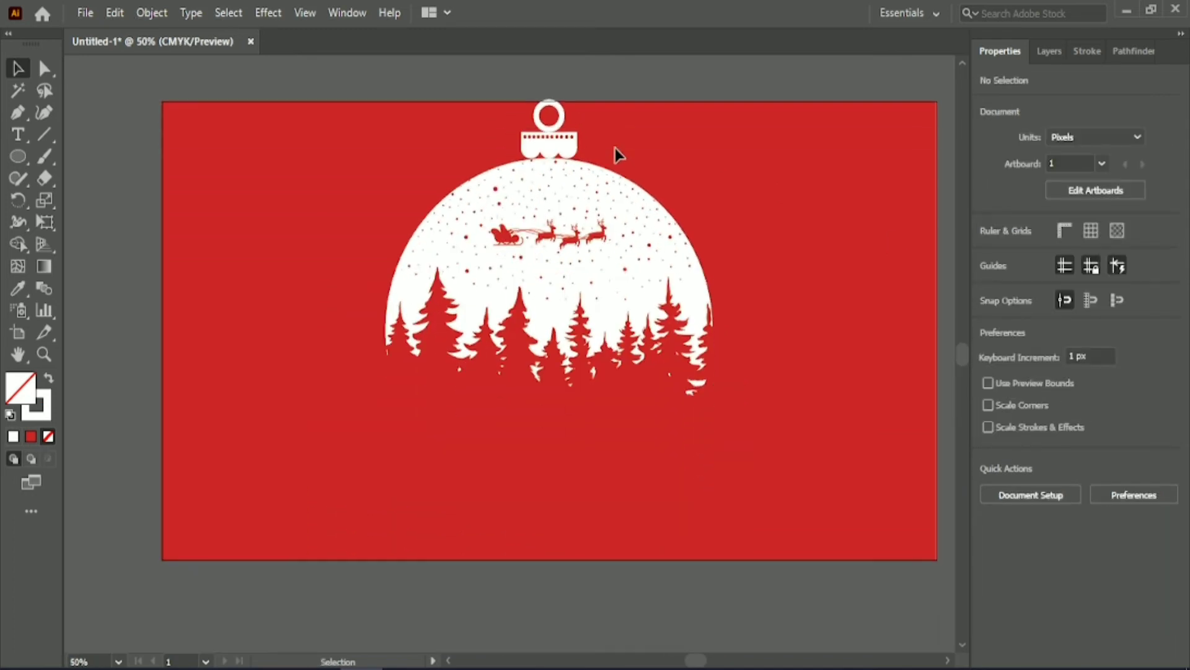
pyautogui.click(148, 11)
pyautogui.click(228, 156)
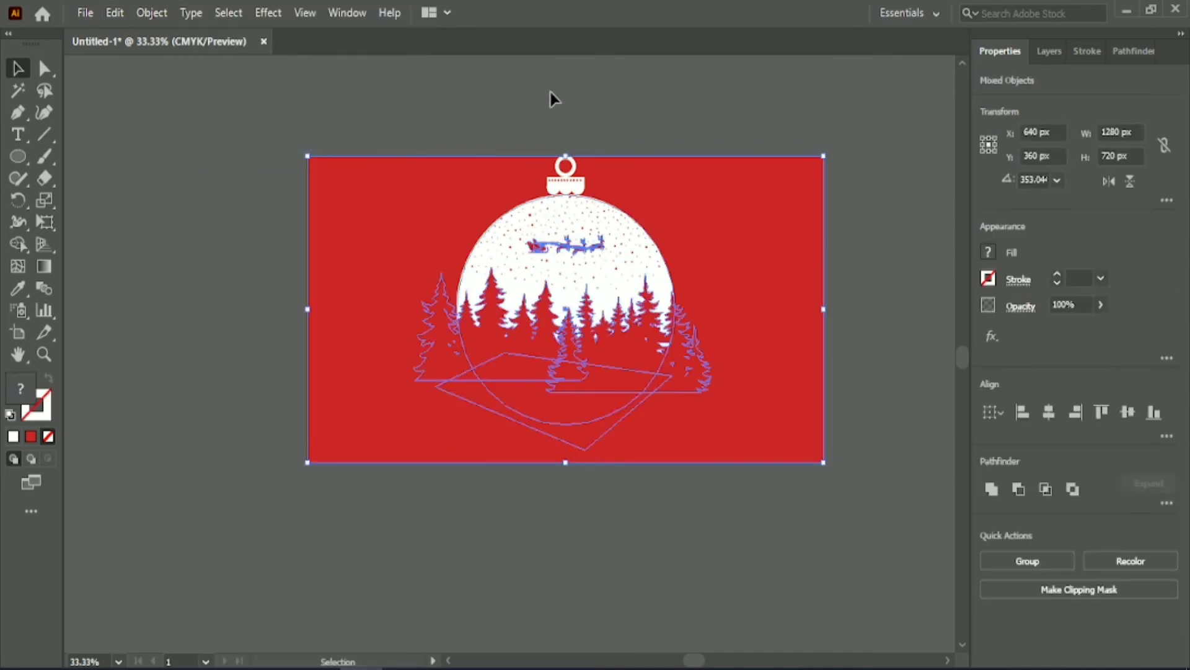
# Scale the ornament artwork without the red background down to about 556 px wide and group it, centred horizontally on the artboard
pyautogui.moveTo(380, 98); pyautogui.dragTo(783, 303)
pyautogui.keyDown('shift'); pyautogui.click(782, 304); pyautogui.keyUp('shift')
pyautogui.moveTo(415, 304); pyautogui.dragTo(488, 311)
pyautogui.click(991, 561)
pyautogui.click(1049, 412)
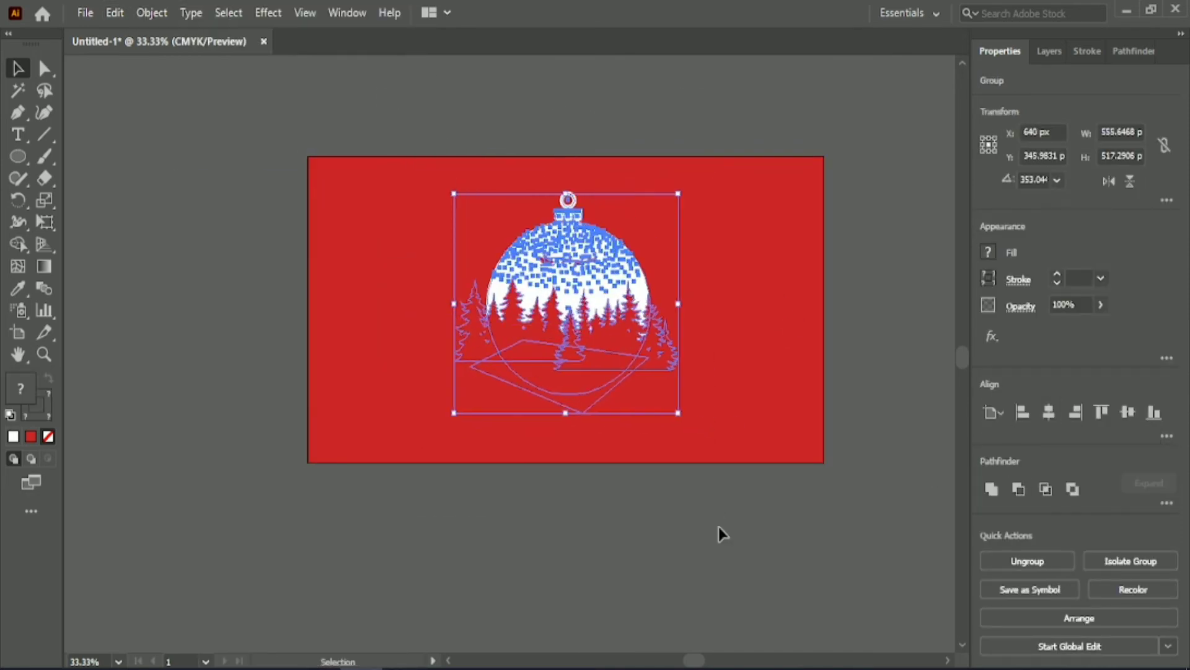
pyautogui.click(590, 500)
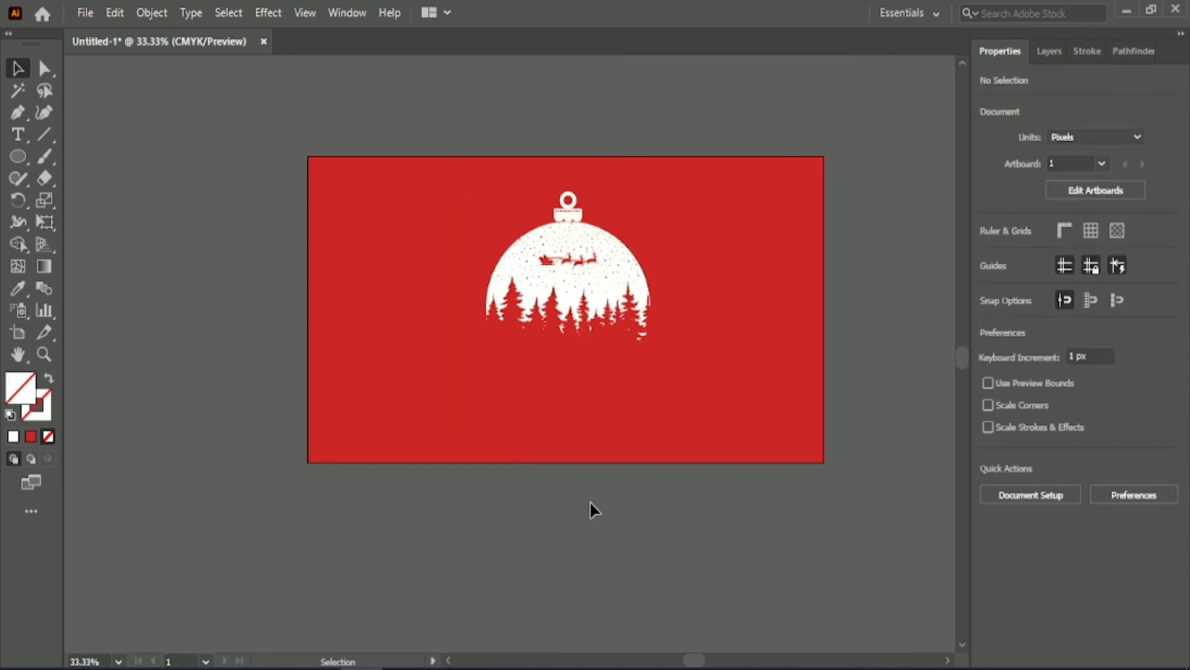
# Draw a vertical white hanging line about 169 px long from above the artboard down to the ornament's ring
pyautogui.click(42, 134)
pyautogui.moveTo(564, 128); pyautogui.dragTo(565, 200)
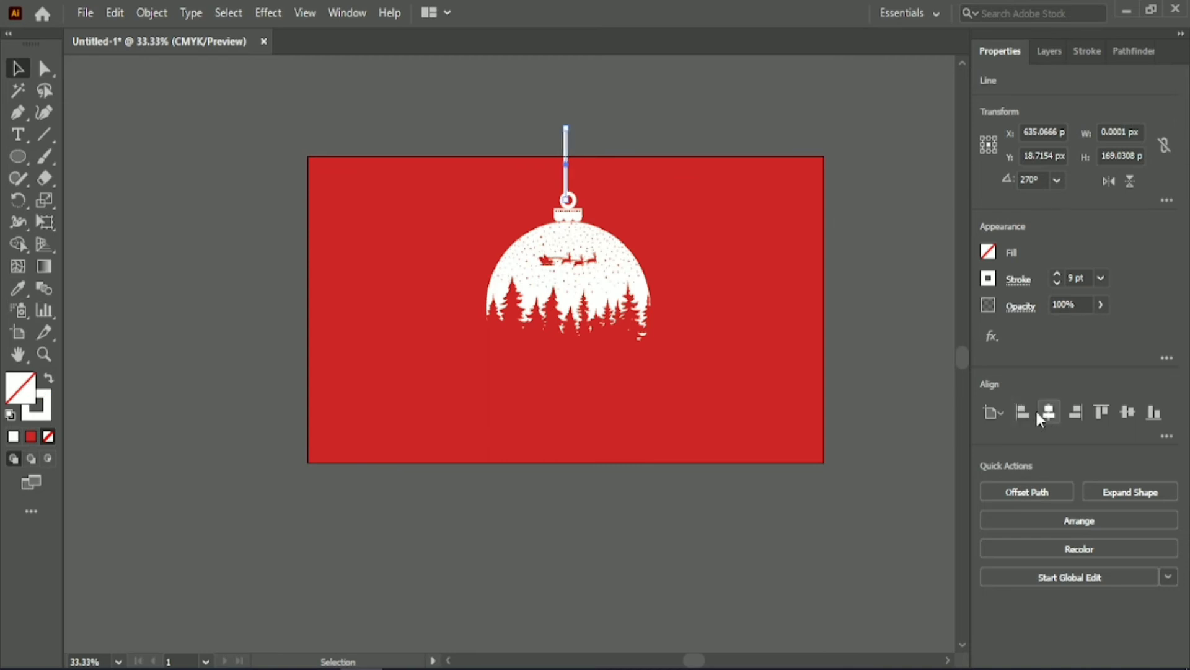
pyautogui.click(605, 134)
# Enlarge the ornament group to about 688 px wide and centre it horizontally on the artboard
pyautogui.click(583, 282)
pyautogui.moveTo(681, 304); pyautogui.dragTo(731, 304)
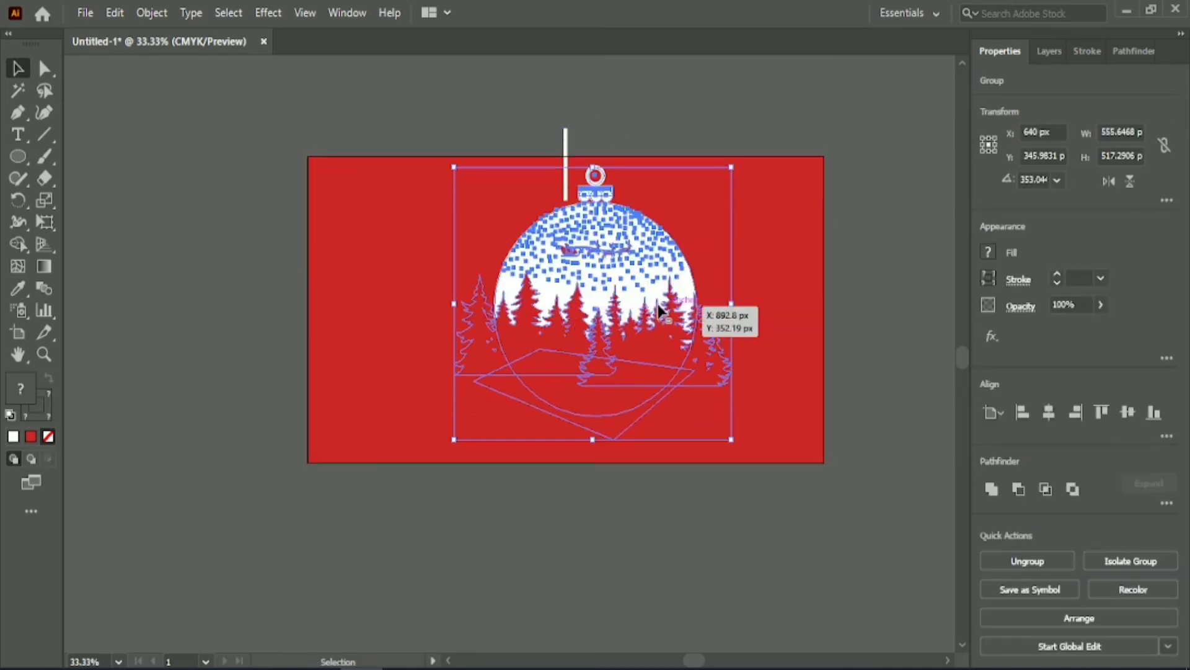
pyautogui.moveTo(643, 292); pyautogui.dragTo(613, 308)
pyautogui.click(1050, 413)
pyautogui.click(884, 367)
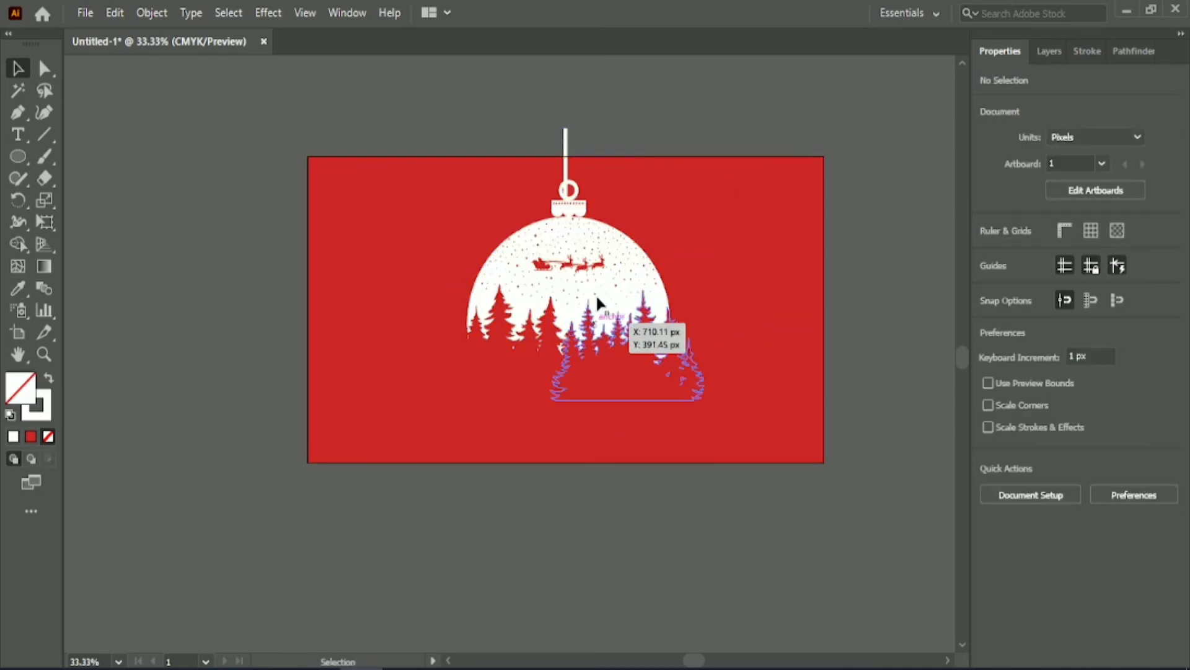
# Move the ornament group down 40 px to meet the lower end of the hanging line
pyautogui.click(598, 297)
pyautogui.hotkey('shift', 'Down')
pyautogui.hotkey('shift', 'Down')
pyautogui.hotkey('shift', 'Down')
pyautogui.hotkey('shift', 'Down')
pyautogui.click(677, 545)
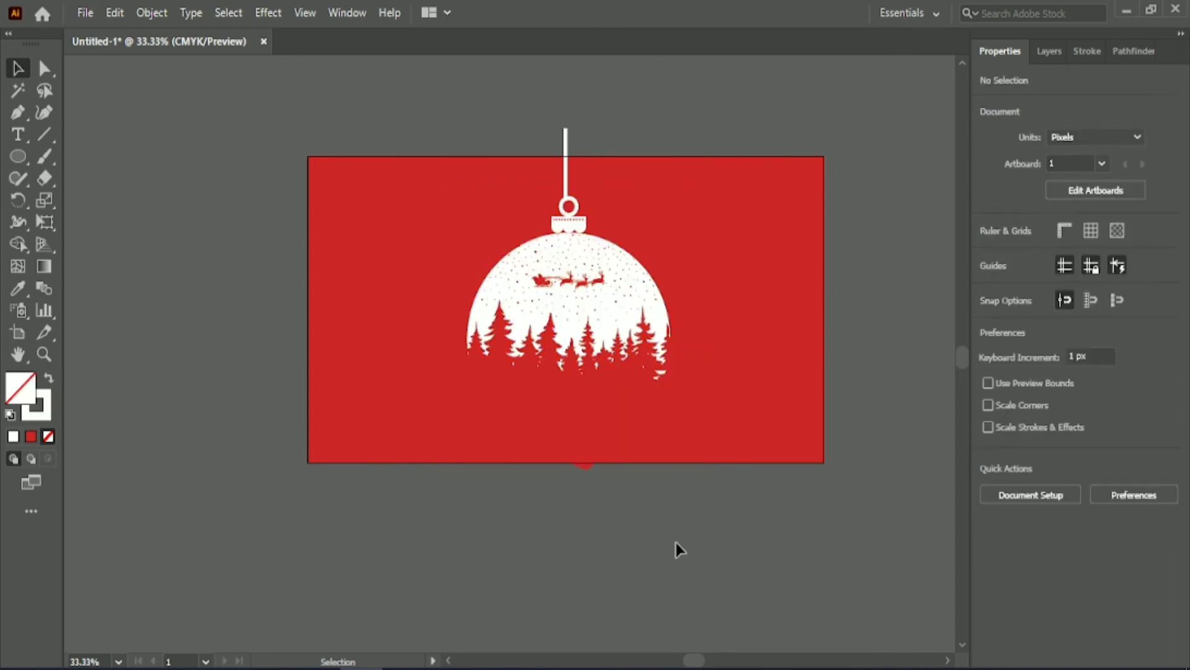
# Shift the hanging line right to X 649 px so it lines up with the ornament's ring
pyautogui.click(651, 338)
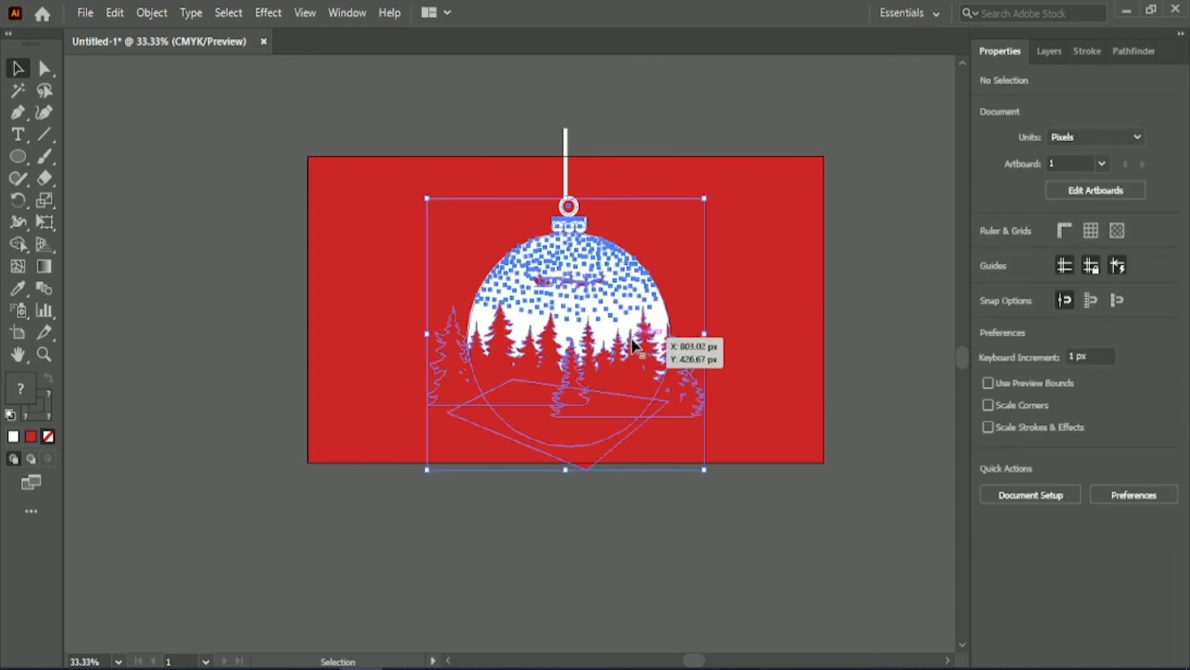
pyautogui.click(603, 101)
pyautogui.scroll(1, 574, 138)
pyautogui.scroll(1, 574, 147)
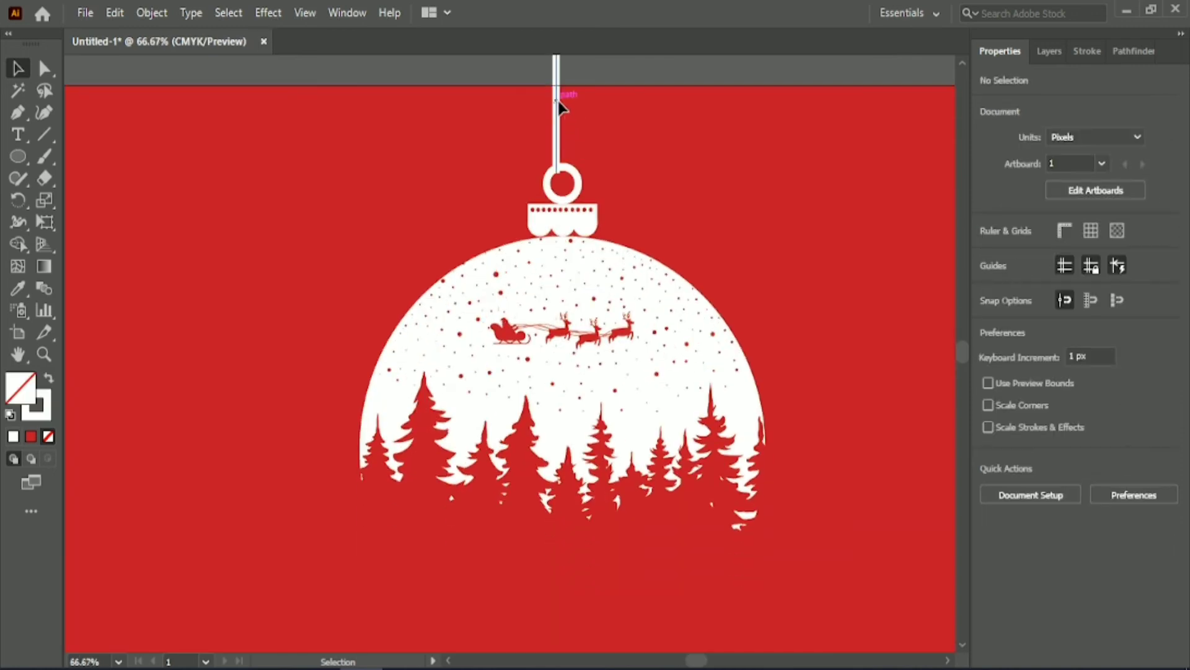
pyautogui.click(557, 101)
pyautogui.click(621, 349)
pyautogui.click(1049, 411)
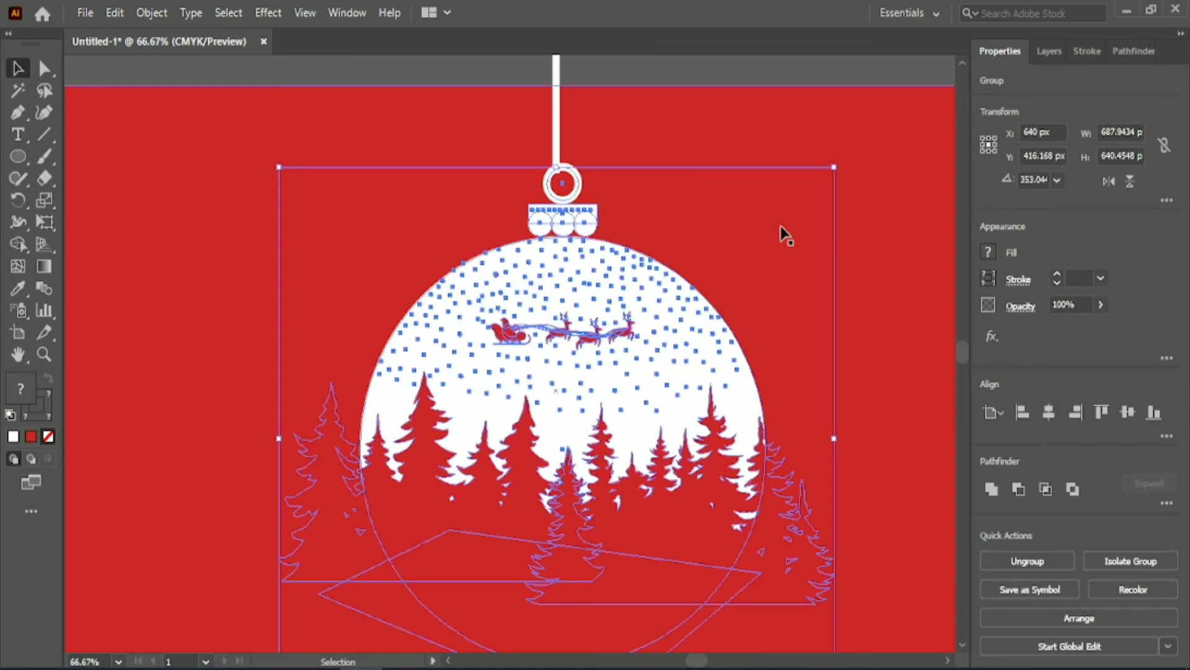
pyautogui.click(619, 72)
pyautogui.scroll(1, 614, 77)
pyautogui.click(558, 112)
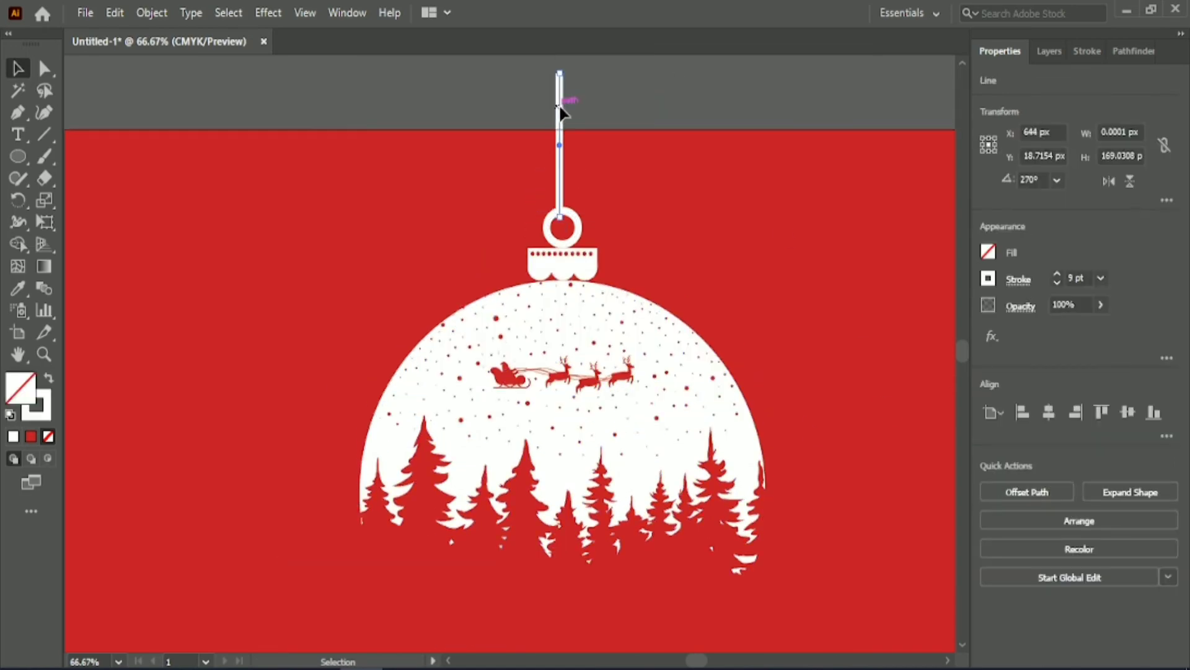
pyautogui.click(631, 84)
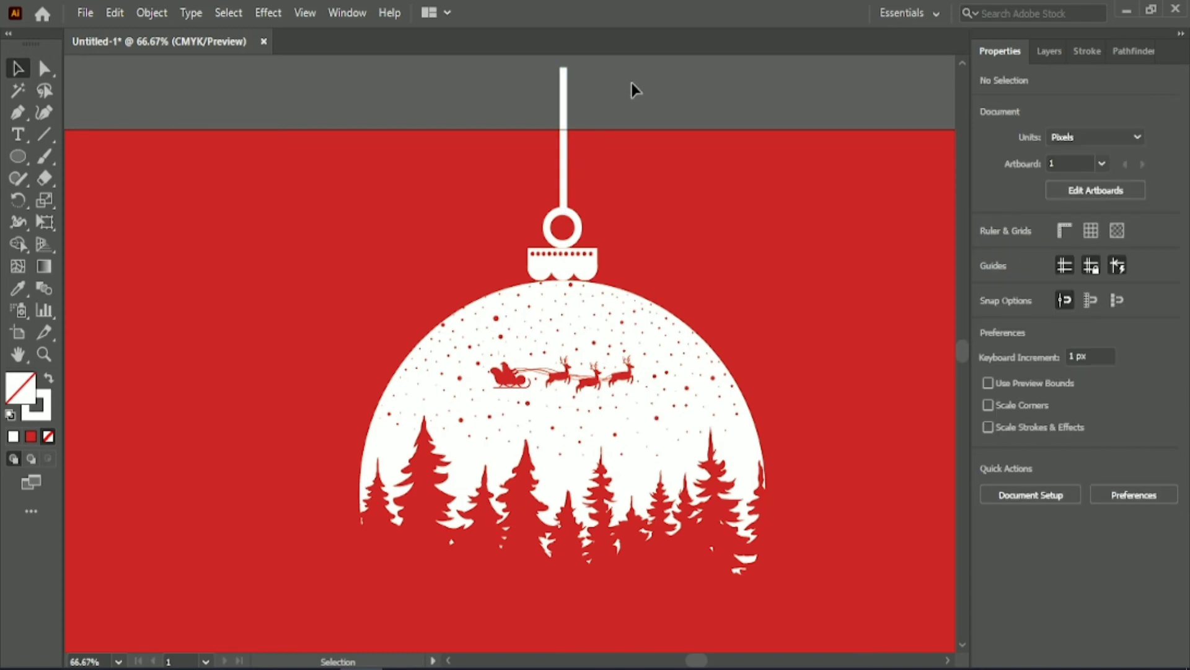
# Shorten the hanging line by lowering its upper anchor point to the artboard's top edge
pyautogui.click(564, 87)
pyautogui.click(563, 67)
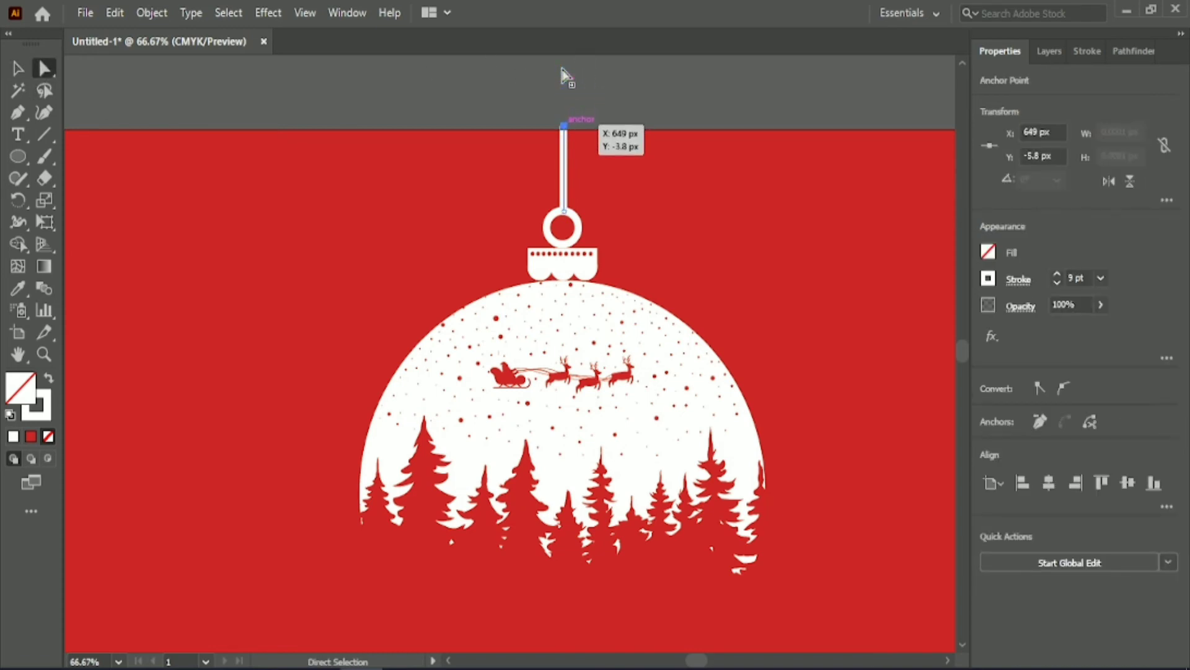
pyautogui.click(565, 88)
pyautogui.press('v')
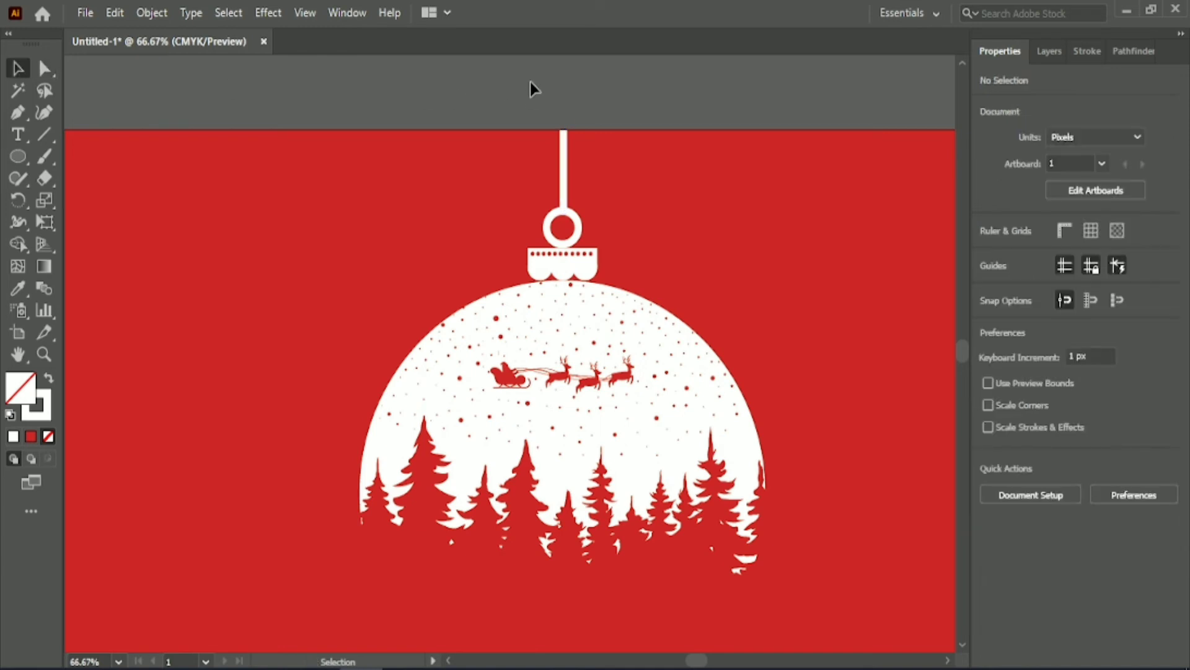
# Try to reduce the height of the red patch below the trees to about 186 px so it stays inside the artboard
pyautogui.scroll(-5, 539, 143)
pyautogui.hotkey('ctrl', 'a')
pyautogui.click(799, 641)
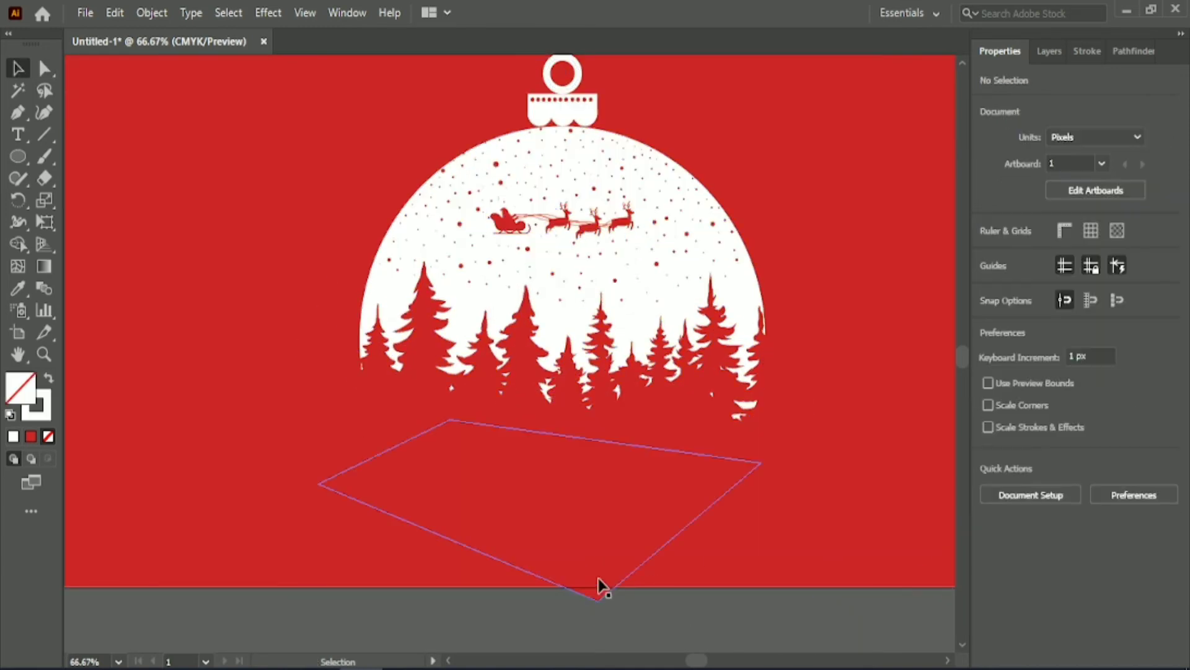
pyautogui.click(600, 590)
pyautogui.moveTo(539, 601); pyautogui.dragTo(544, 578)
pyautogui.click(674, 608)
pyautogui.click(580, 536)
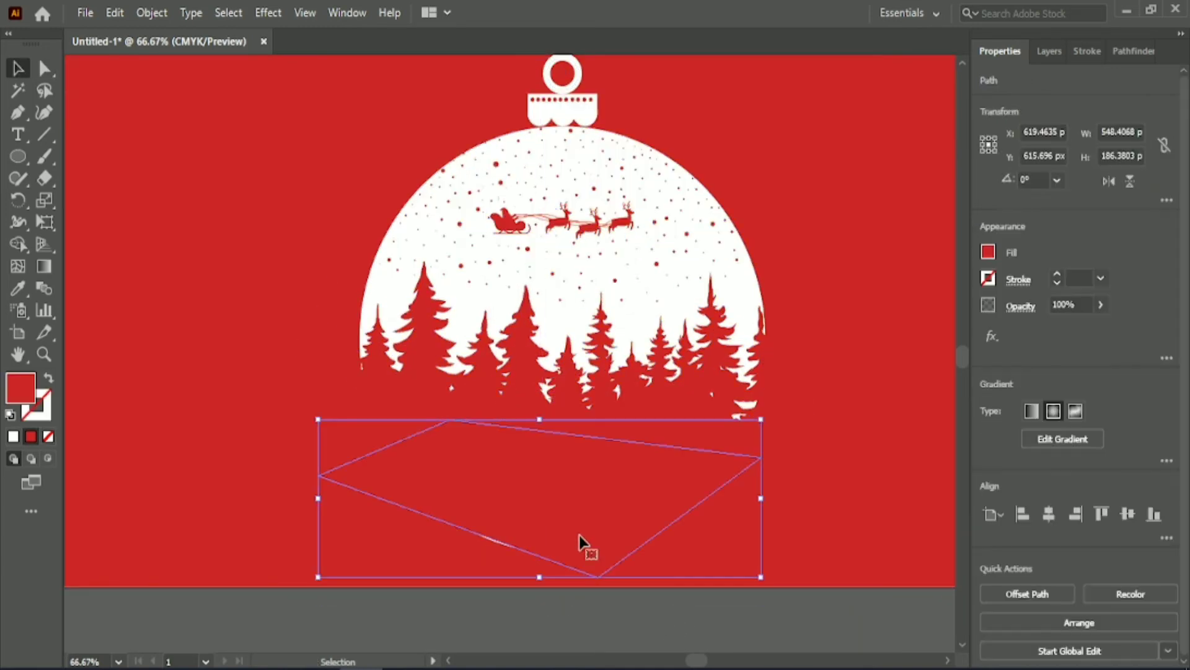
# Trim off the red patch's tip that overhangs the artboard's bottom edge using the Shape Builder with the background
pyautogui.scroll(-3, 606, 526)
pyautogui.keyDown('shift'); pyautogui.click(234, 305); pyautogui.keyUp('shift')
pyautogui.click(17, 244)
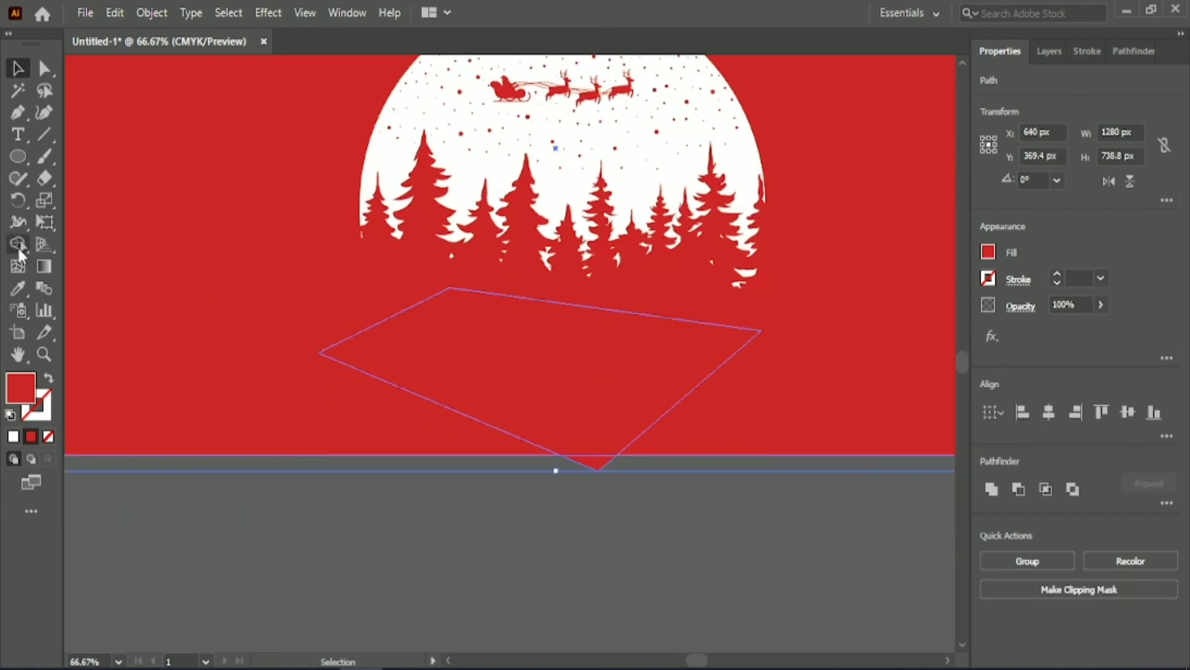
pyautogui.keyDown('alt'); pyautogui.click(597, 465); pyautogui.keyUp('alt')
pyautogui.press('v')
pyautogui.click(616, 568)
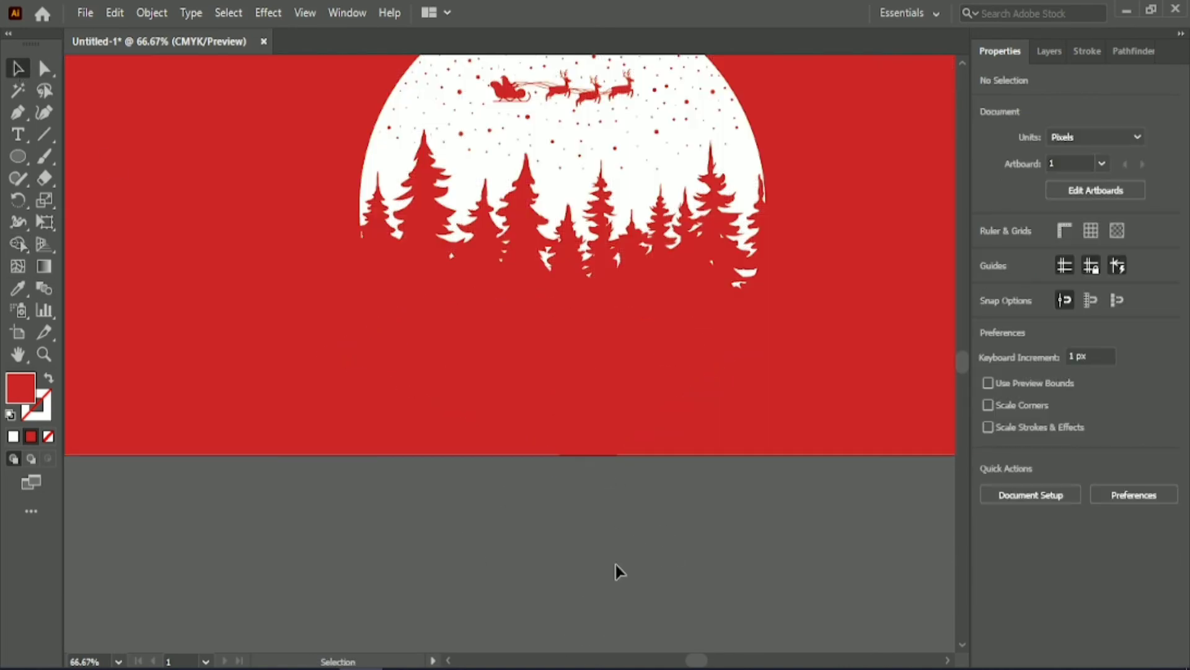
# Lock the whole ornament artwork together with the red background
pyautogui.hotkey('ctrl', '-')
pyautogui.scroll(1, 617, 562)
pyautogui.scroll(-1, 618, 560)
pyautogui.scroll(-3, 534, 434)
pyautogui.moveTo(300, 110); pyautogui.dragTo(747, 518)
pyautogui.click(152, 13)
pyautogui.moveTo(268, 133)
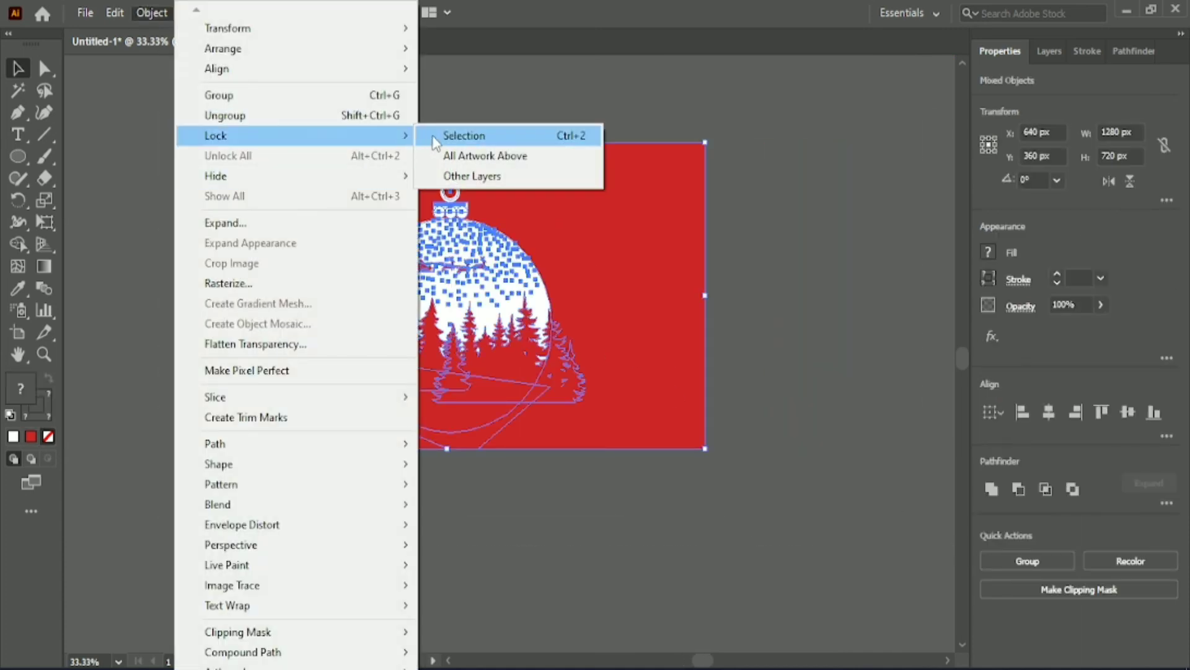
pyautogui.click(471, 133)
# Add the text "MERRY" at the ornament's left side in Myriad Pro Regular at 72 pt
pyautogui.hotkey('ctrl', '+')
pyautogui.scroll(2, 499, 521)
pyautogui.press('t')
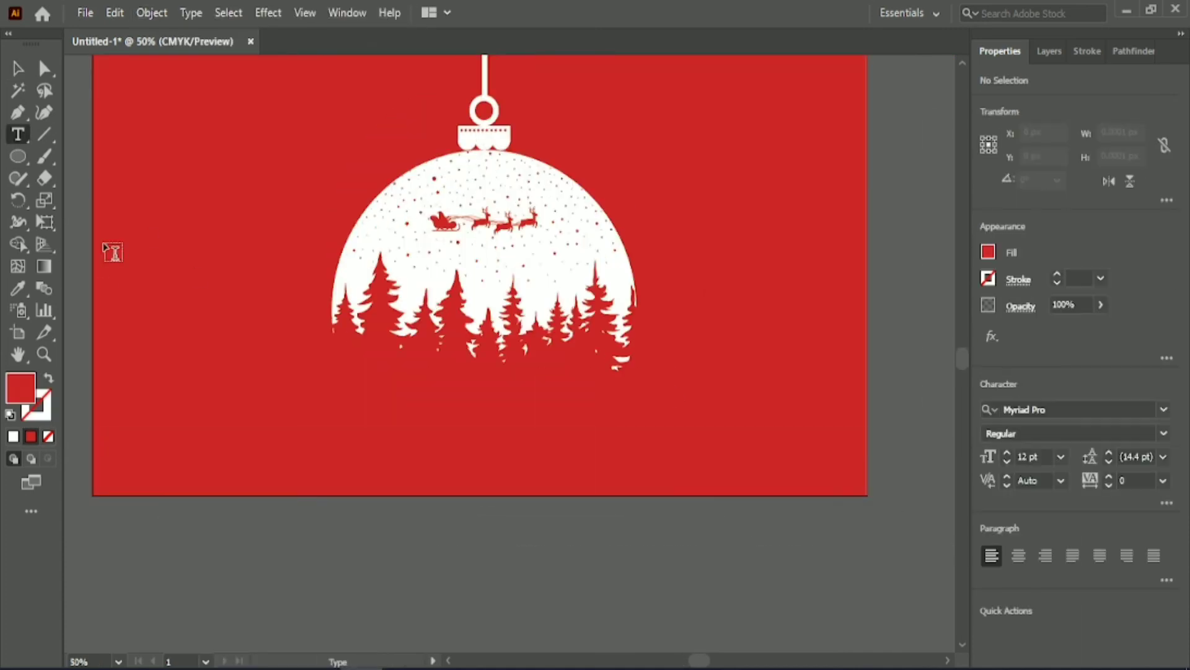
pyautogui.click(244, 287)
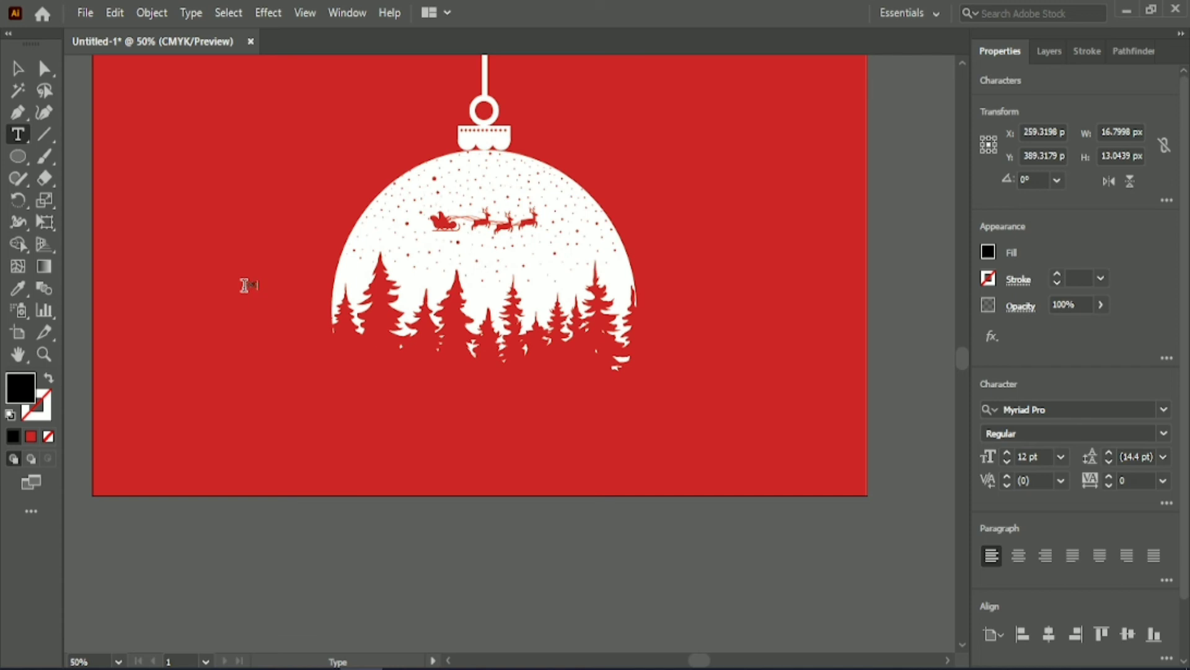
pyautogui.write('Y')
pyautogui.click(18, 68)
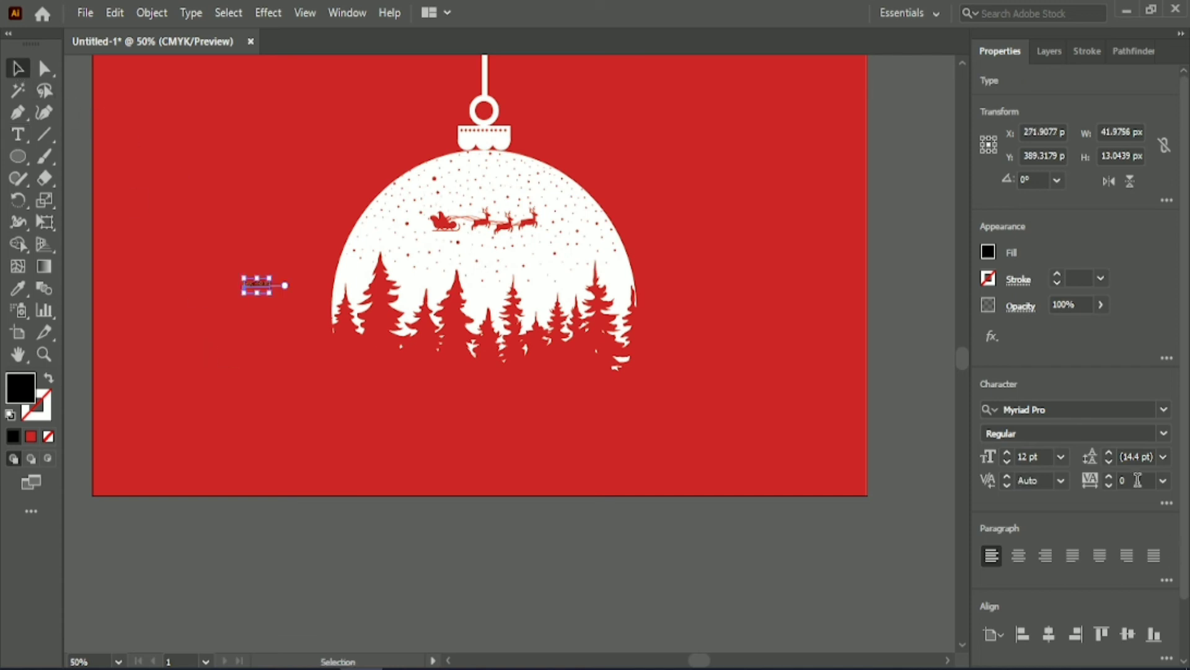
pyautogui.click(1061, 457)
pyautogui.click(1077, 439)
pyautogui.doubleClick(275, 269)
pyautogui.press('BackSpace')
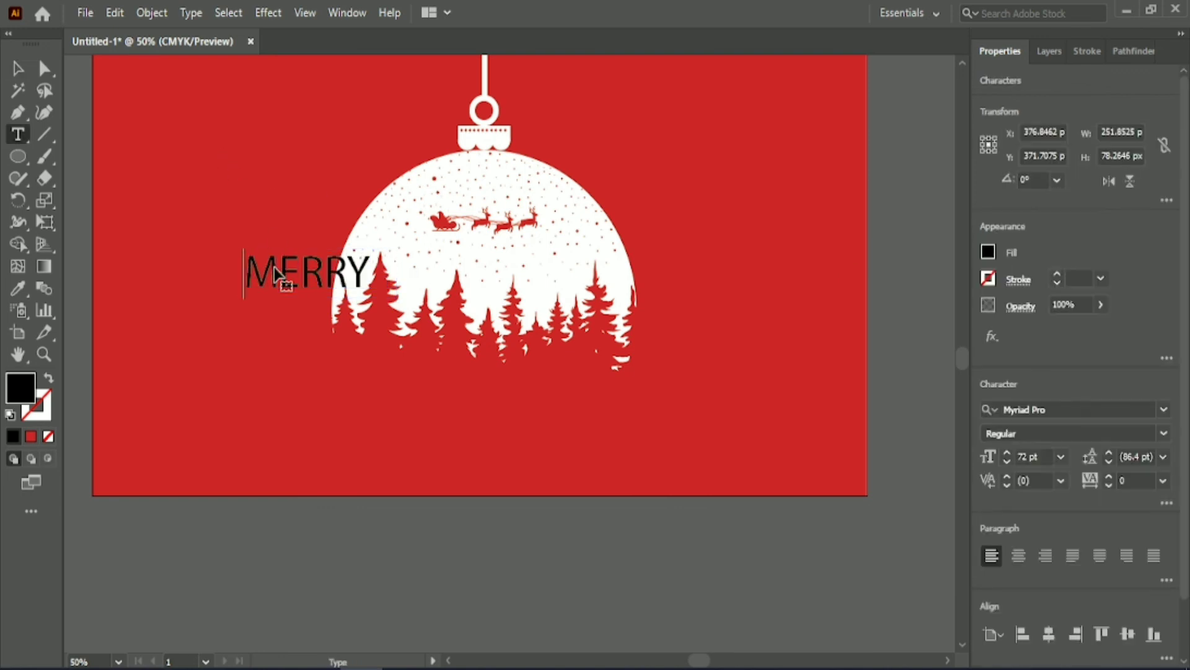
# Add the text "CHRISTMAS" at 72 pt as a separate line beneath "MERRY"
pyautogui.press('Escape')
pyautogui.click(240, 335)
pyautogui.press('BackSpace')
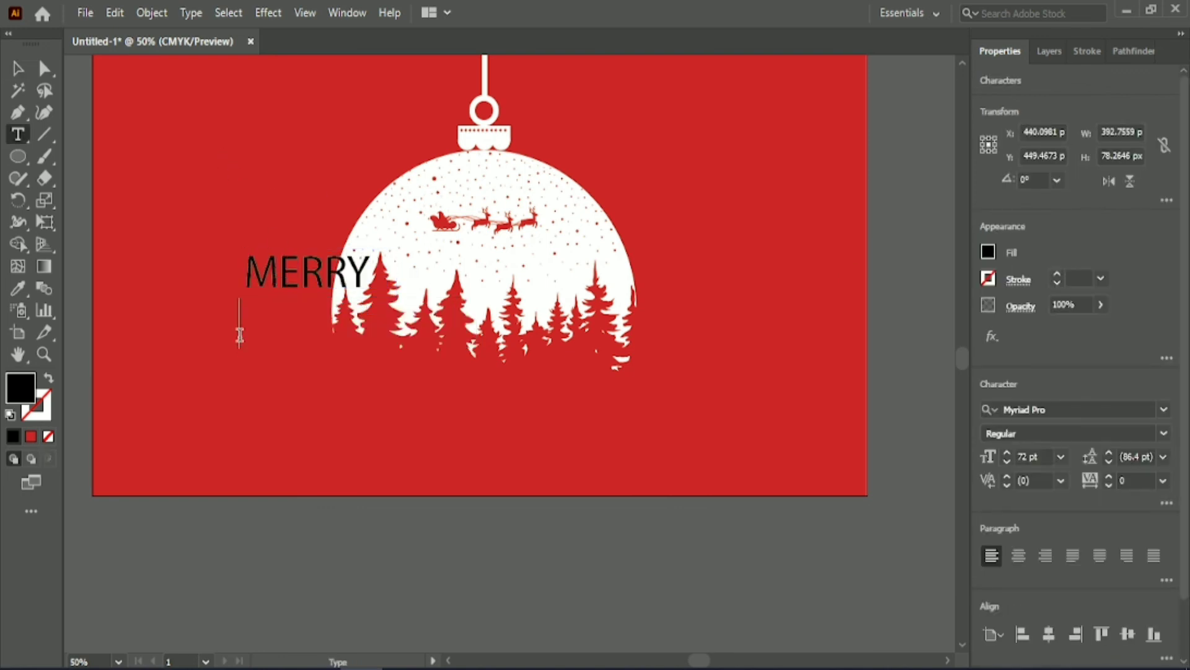
pyautogui.write('CHRISTMAS')
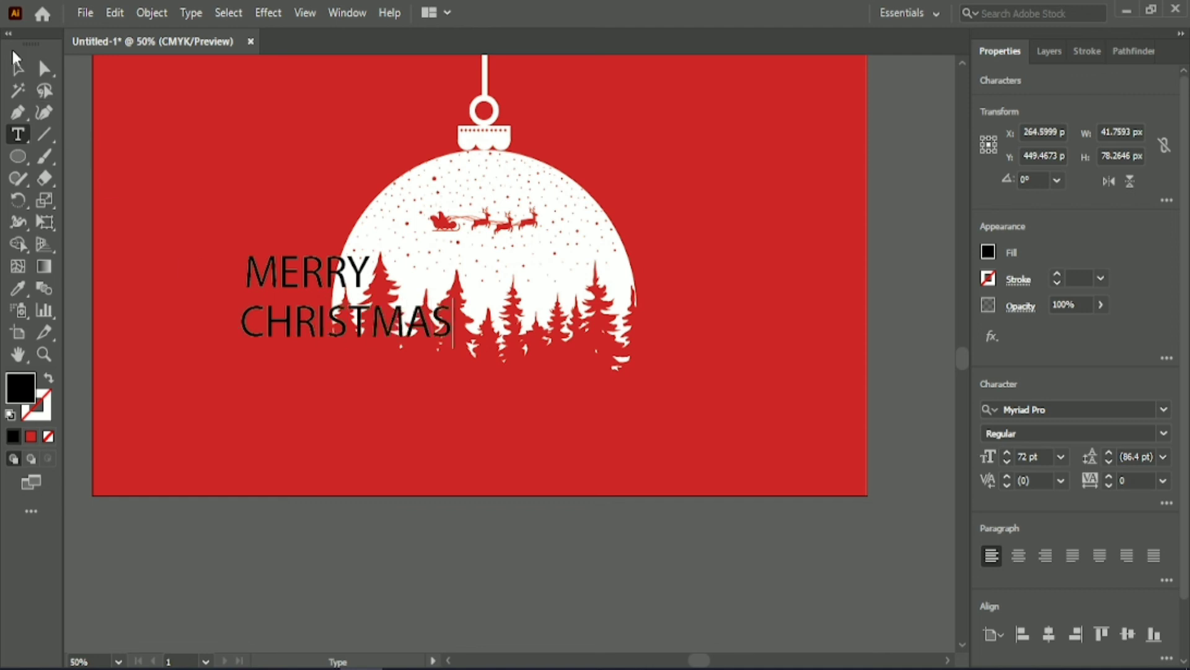
# Recolour both text lines with the ornament's white and place them beneath the forest silhouettes
pyautogui.press('Escape')
pyautogui.moveTo(221, 220); pyautogui.dragTo(469, 442)
pyautogui.click(19, 289)
pyautogui.click(537, 291)
pyautogui.press('v')
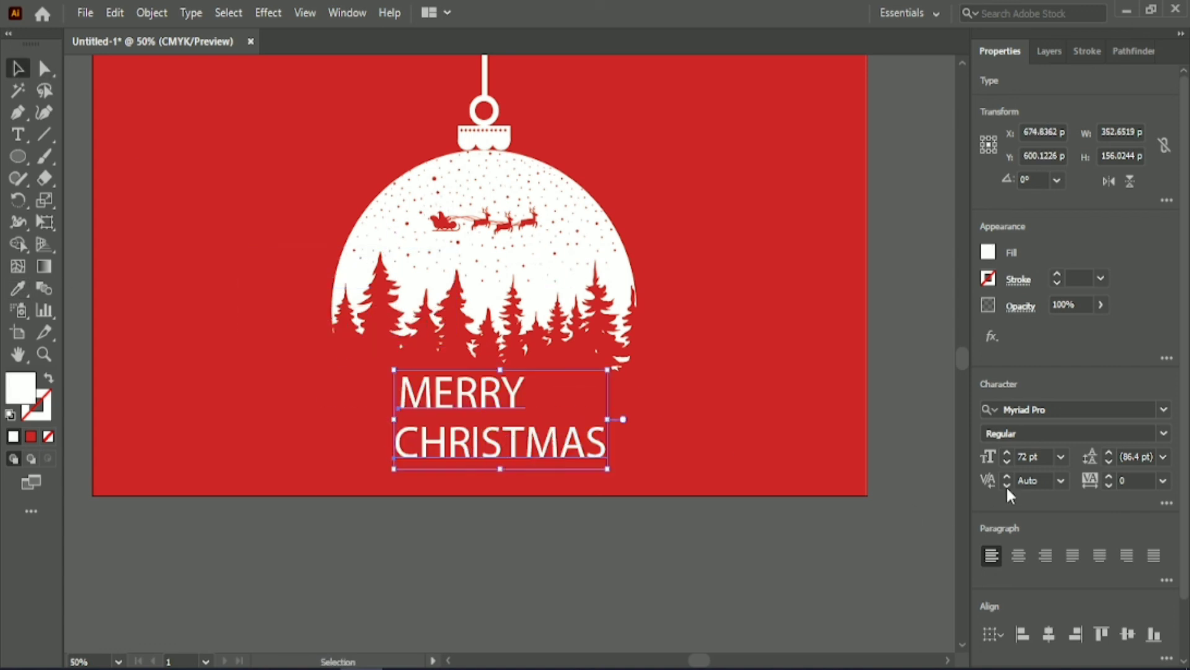
# Set both text lines to 87 pt in the Maybe Coffee font
pyautogui.click(1035, 457)
pyautogui.write('87')
pyautogui.press('Return')
pyautogui.click(1164, 410)
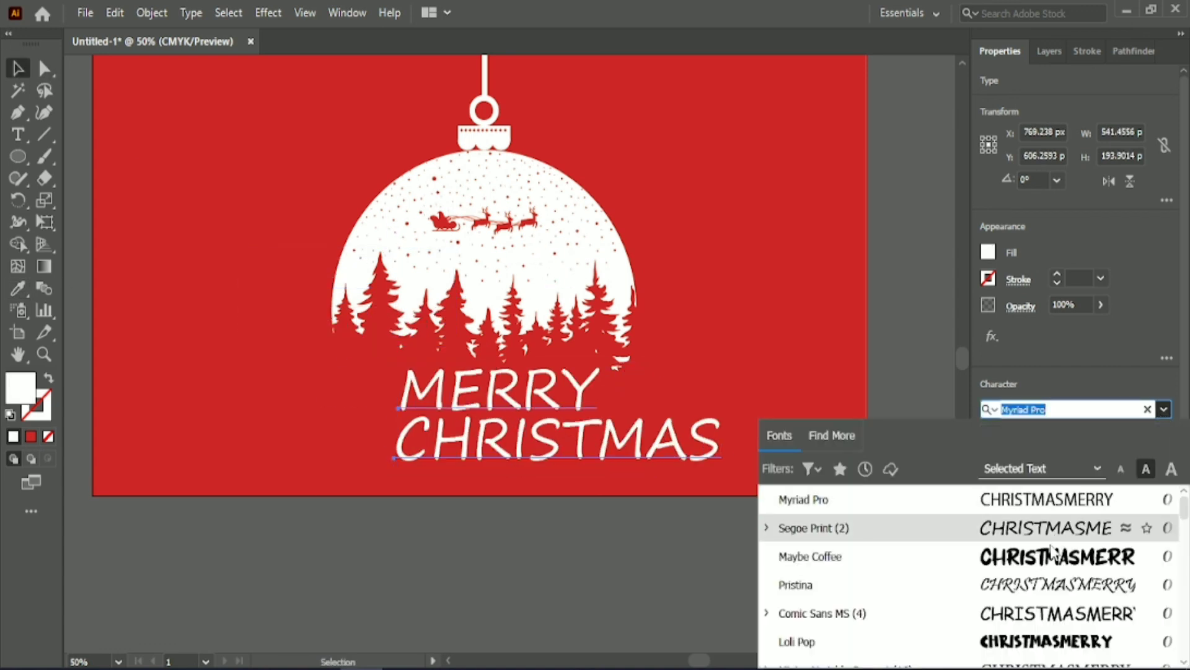
pyautogui.click(837, 555)
pyautogui.click(556, 527)
# Lower "CHRISTMAS", centre each text line horizontally on the artboard, and move "MERRY" down closer to "CHRISTMAS"
pyautogui.moveTo(577, 443); pyautogui.dragTo(528, 469)
pyautogui.click(1049, 634)
pyautogui.click(589, 403)
pyautogui.click(1051, 634)
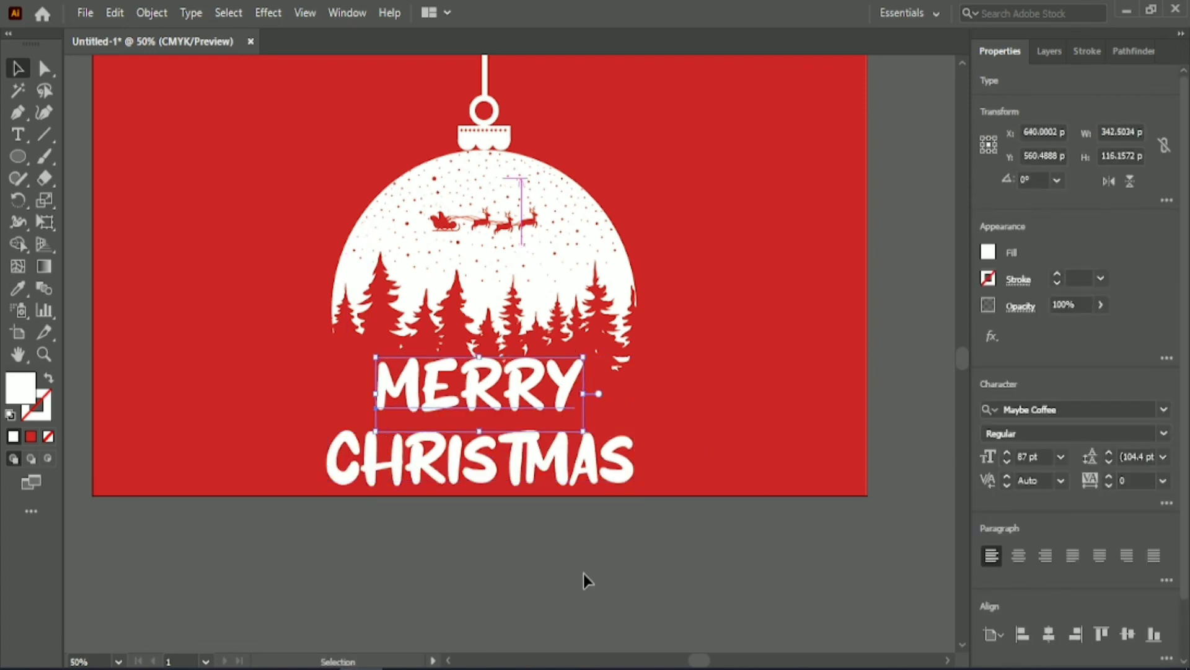
pyautogui.click(582, 579)
pyautogui.moveTo(558, 397); pyautogui.dragTo(561, 412)
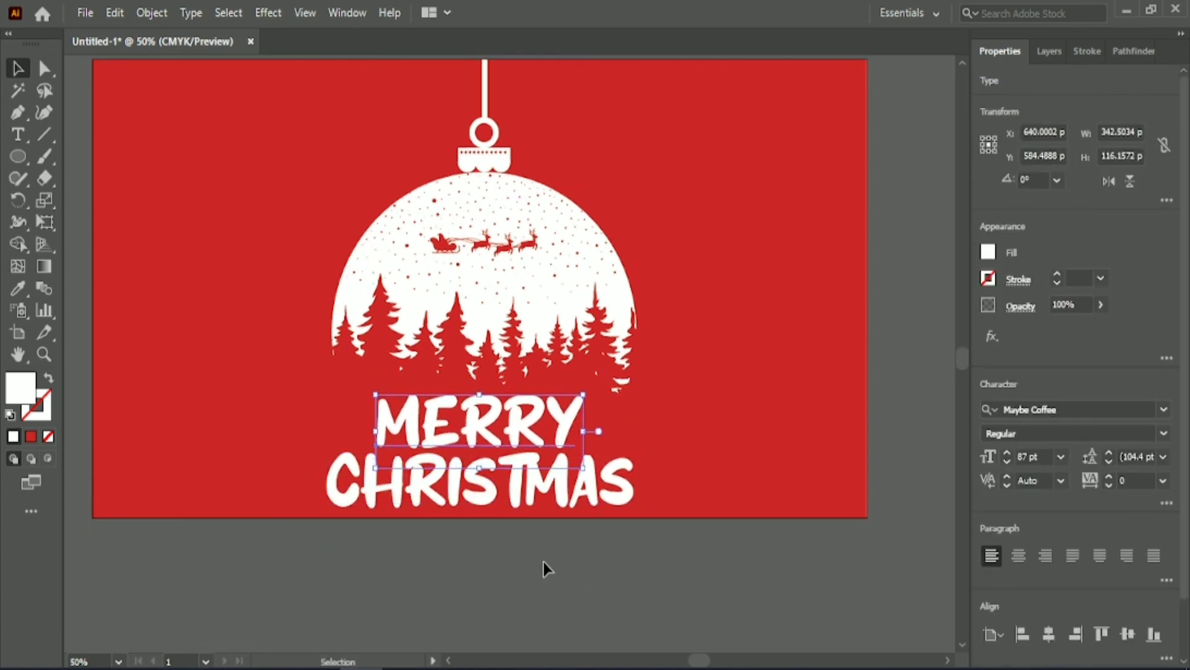
# Reduce the font size of both text lines to 71 pt
pyautogui.moveTo(545, 566); pyautogui.dragTo(399, 381)
pyautogui.click(1029, 456)
pyautogui.scroll(-16, 1029, 457)
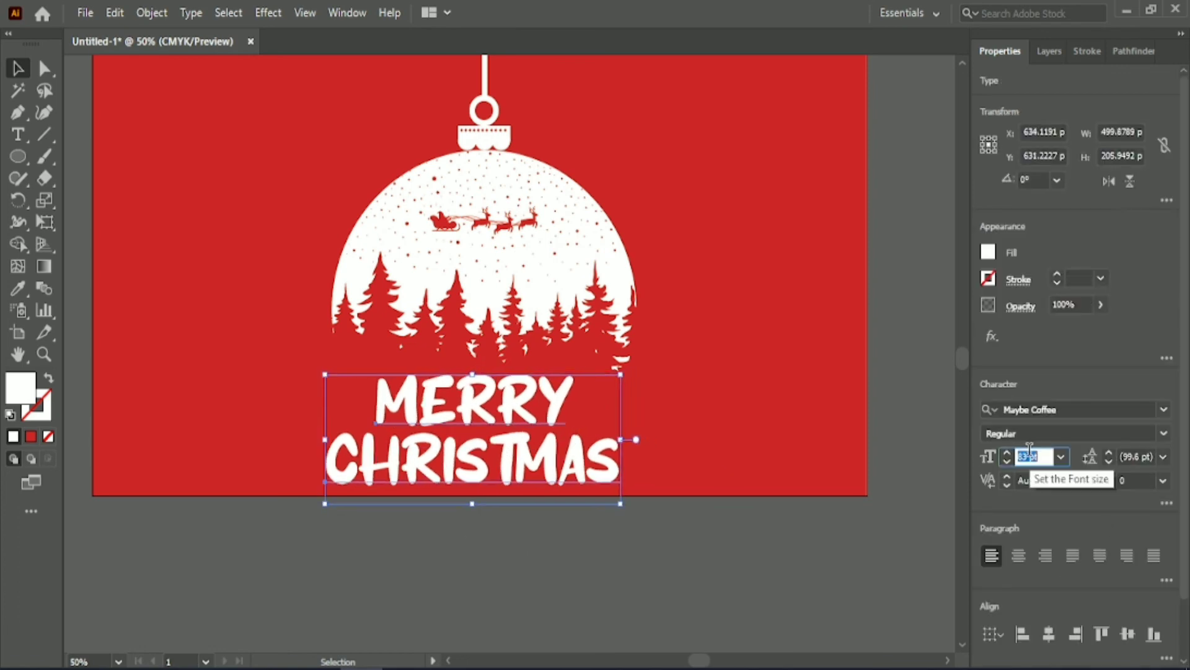
pyautogui.click(467, 589)
# Centre "CHRISTMAS" and "MERRY" individually on the artboard horizontally again
pyautogui.click(558, 465)
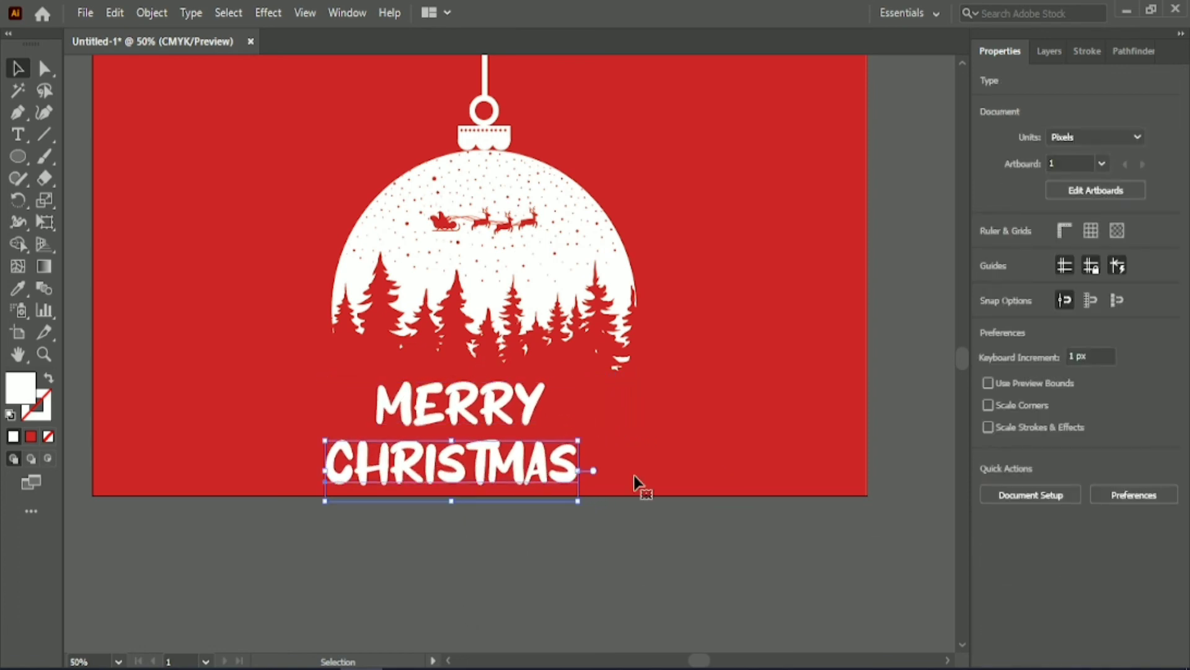
pyautogui.click(1049, 633)
pyautogui.click(530, 397)
pyautogui.click(1049, 633)
# Nudge "MERRY" down about 17 px so it sits close above "CHRISTMAS"
pyautogui.press('Down')
pyautogui.press('Down')
pyautogui.press('Down')
pyautogui.press('Down')
pyautogui.press('Down')
pyautogui.press('Down')
pyautogui.press('Down')
pyautogui.press('Down')
pyautogui.press('Down')
pyautogui.press('Down')
pyautogui.press('Down')
pyautogui.press('Down')
pyautogui.press('Down')
pyautogui.press('Down')
pyautogui.press('Down')
pyautogui.press('Down')
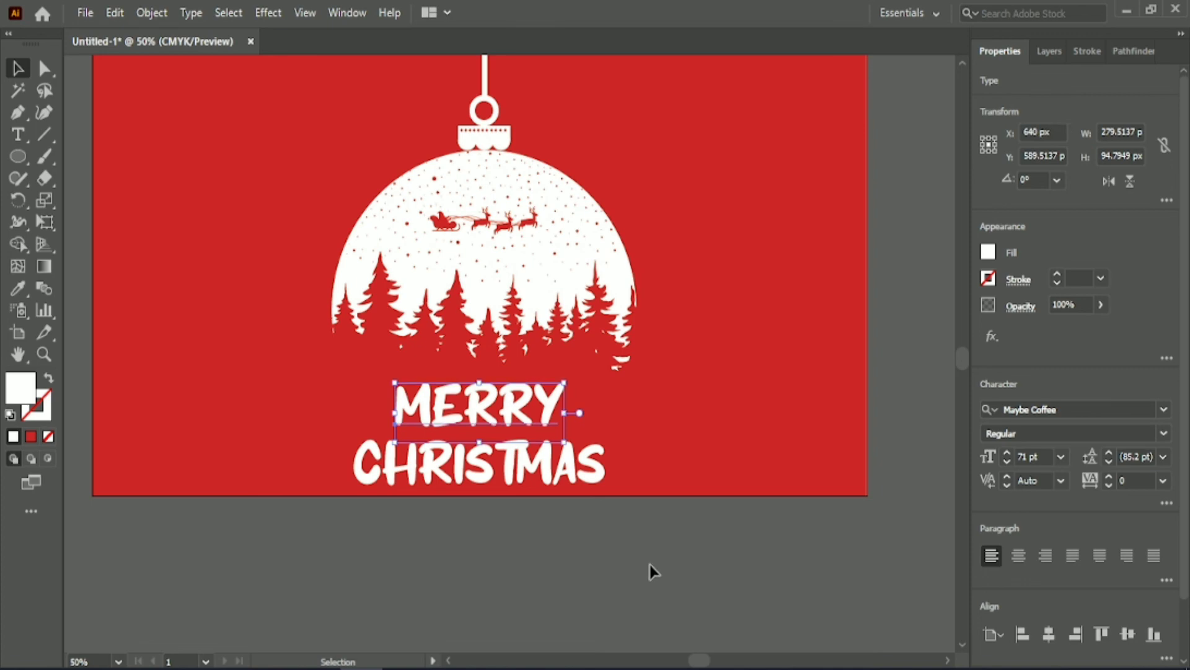
pyautogui.click(601, 569)
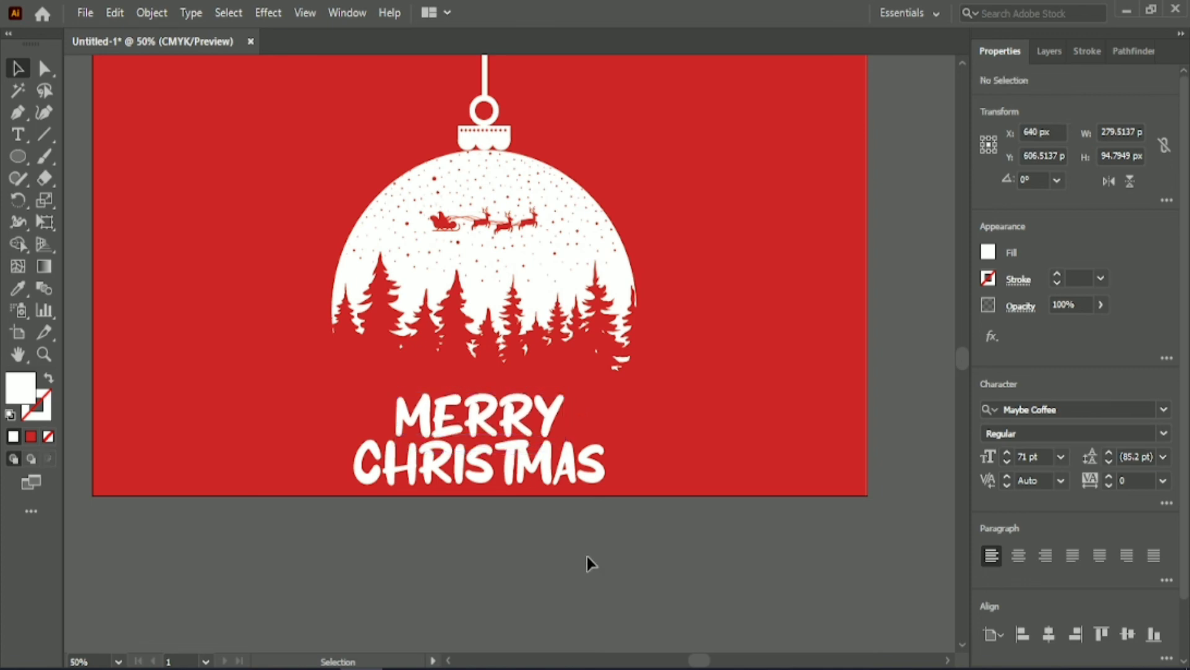
# Unlock all the locked artwork and select the background, ornament and lettering together
pyautogui.scroll(1, 478, 529)
pyautogui.click(152, 14)
pyautogui.click(228, 155)
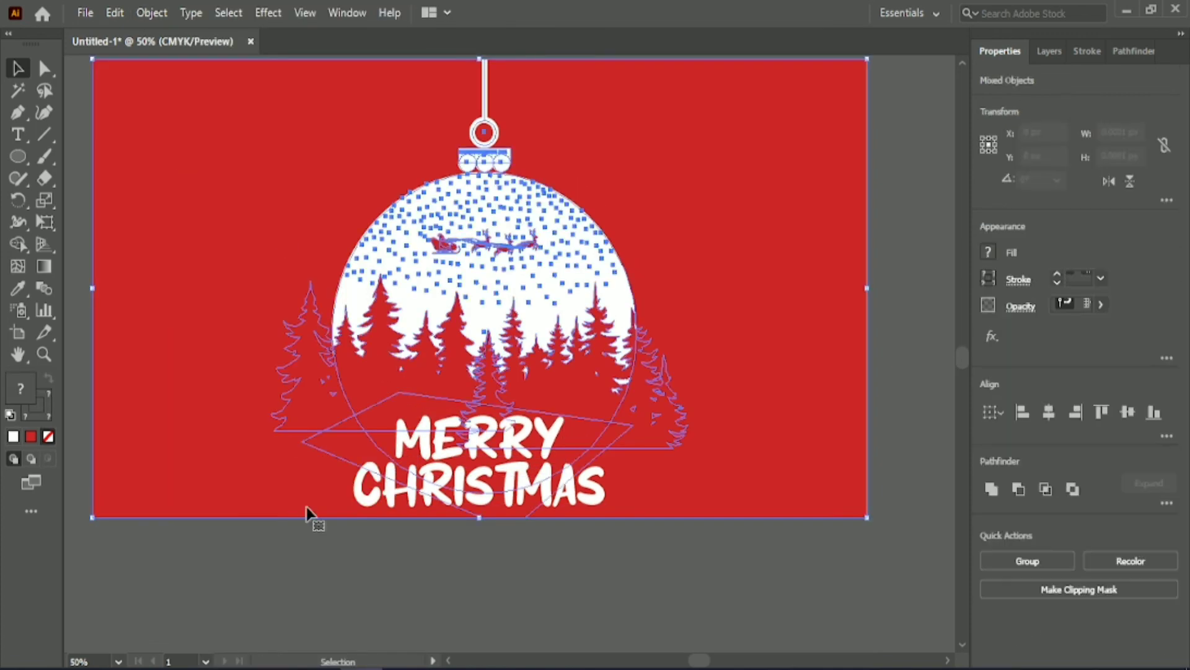
pyautogui.click(322, 577)
pyautogui.moveTo(527, 402); pyautogui.dragTo(707, 102)
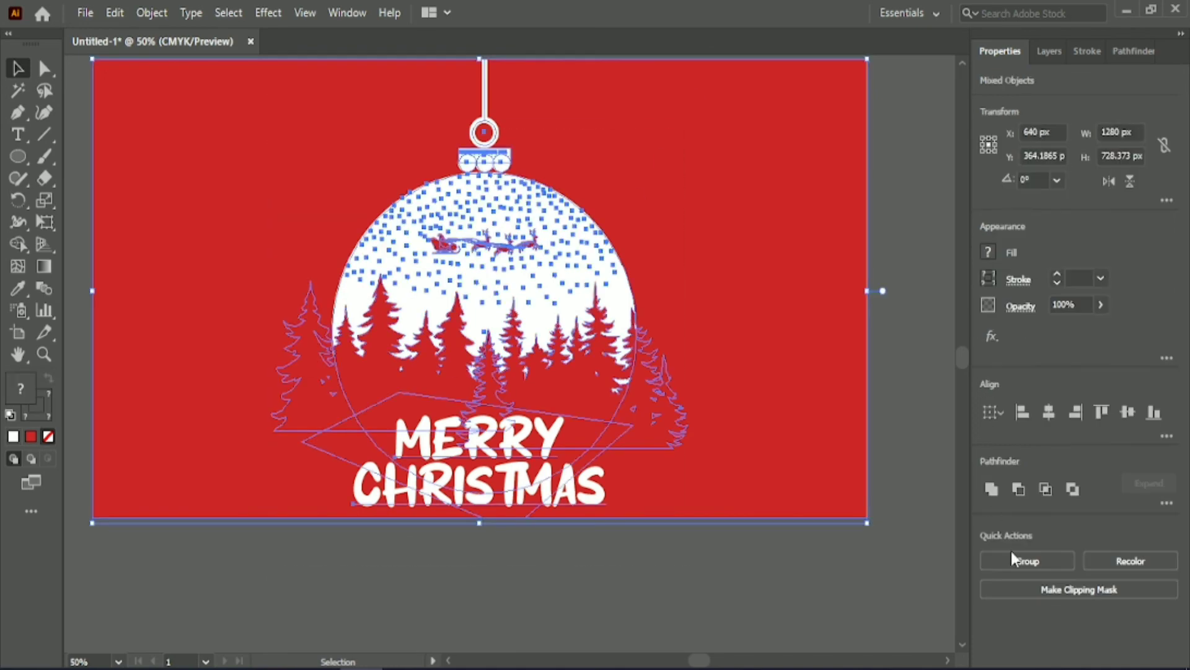